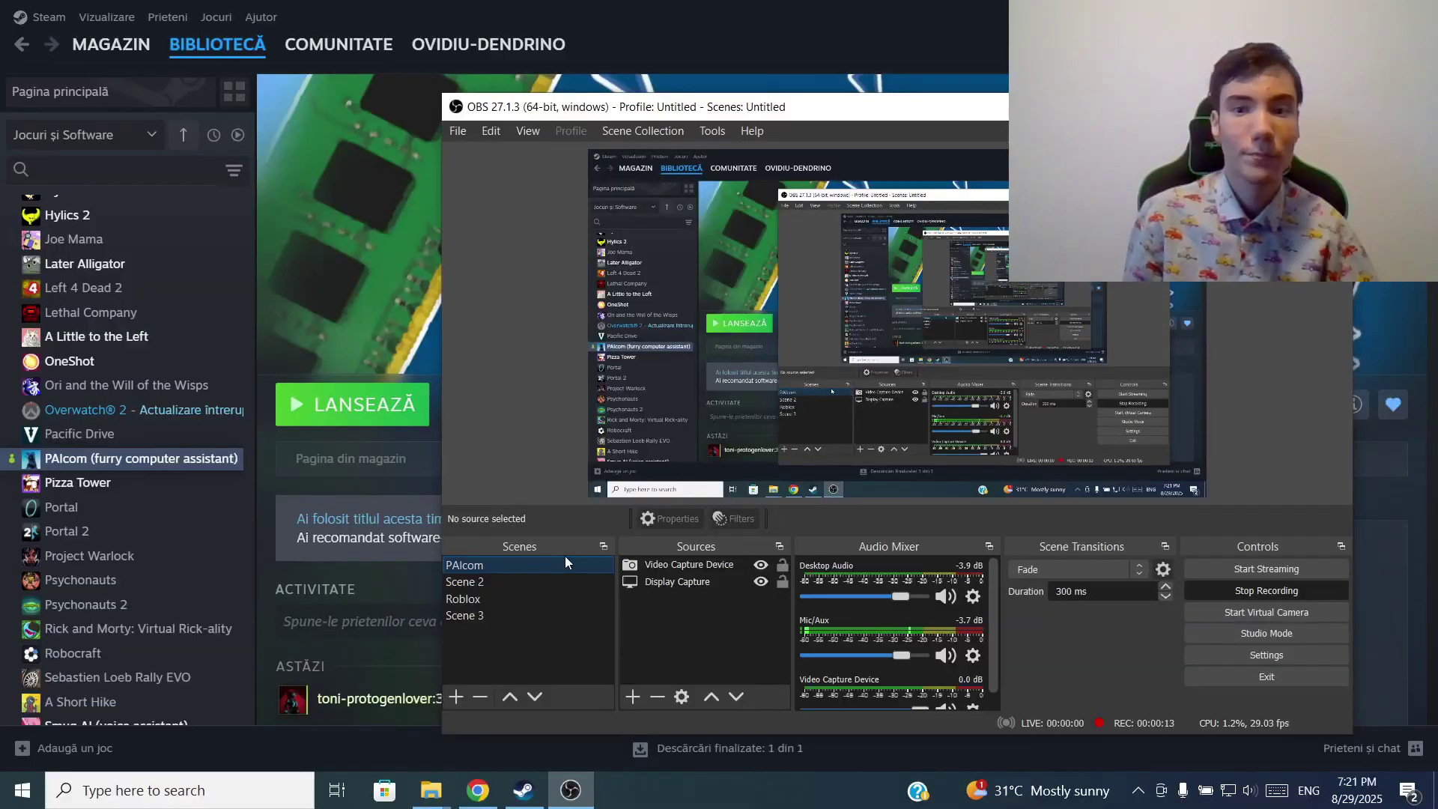
Bring the Steam window with PAIcom's library page to the front
click(354, 439)
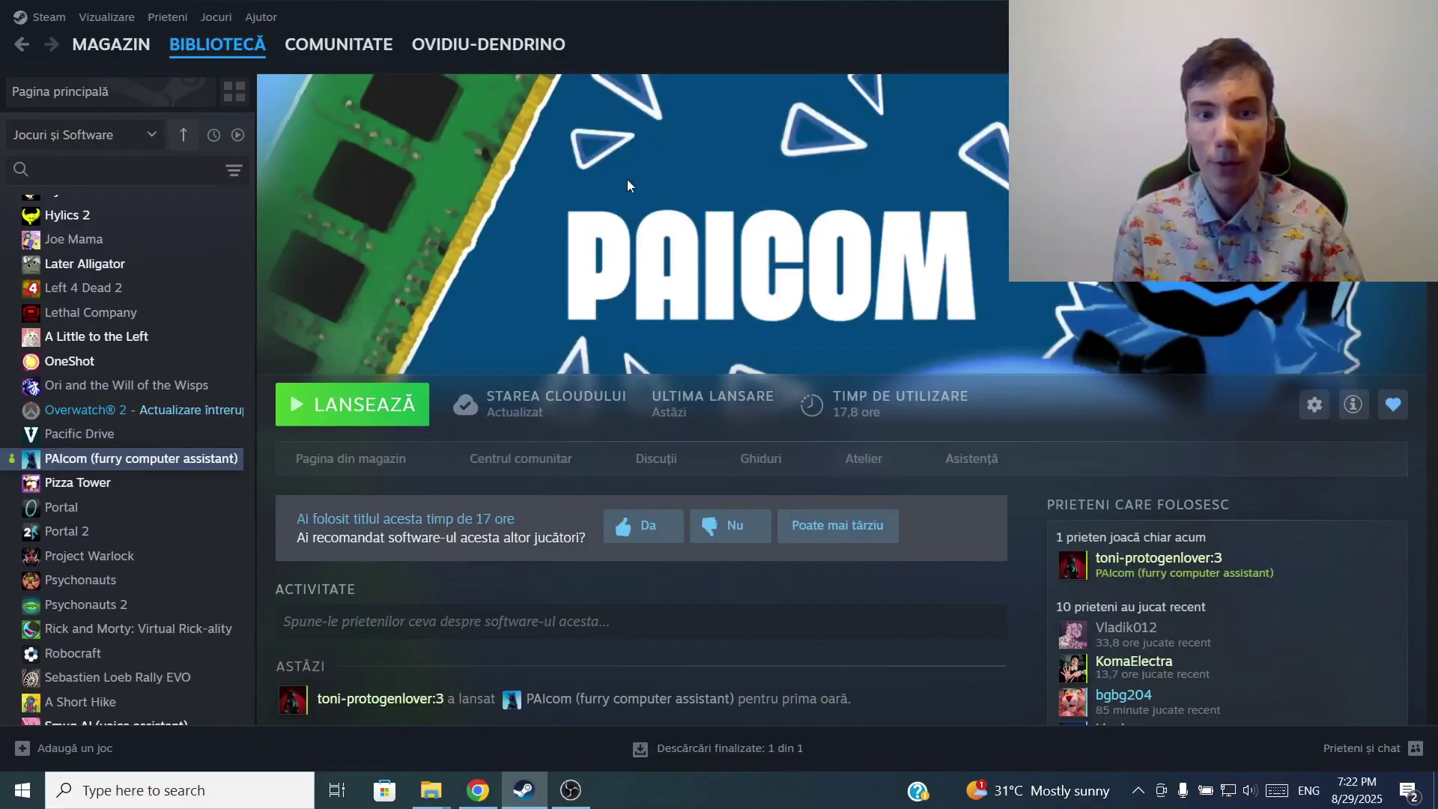
Subscribe to My New Mod Pack from PAIcom's Workshop and check its download progress
click(862, 460)
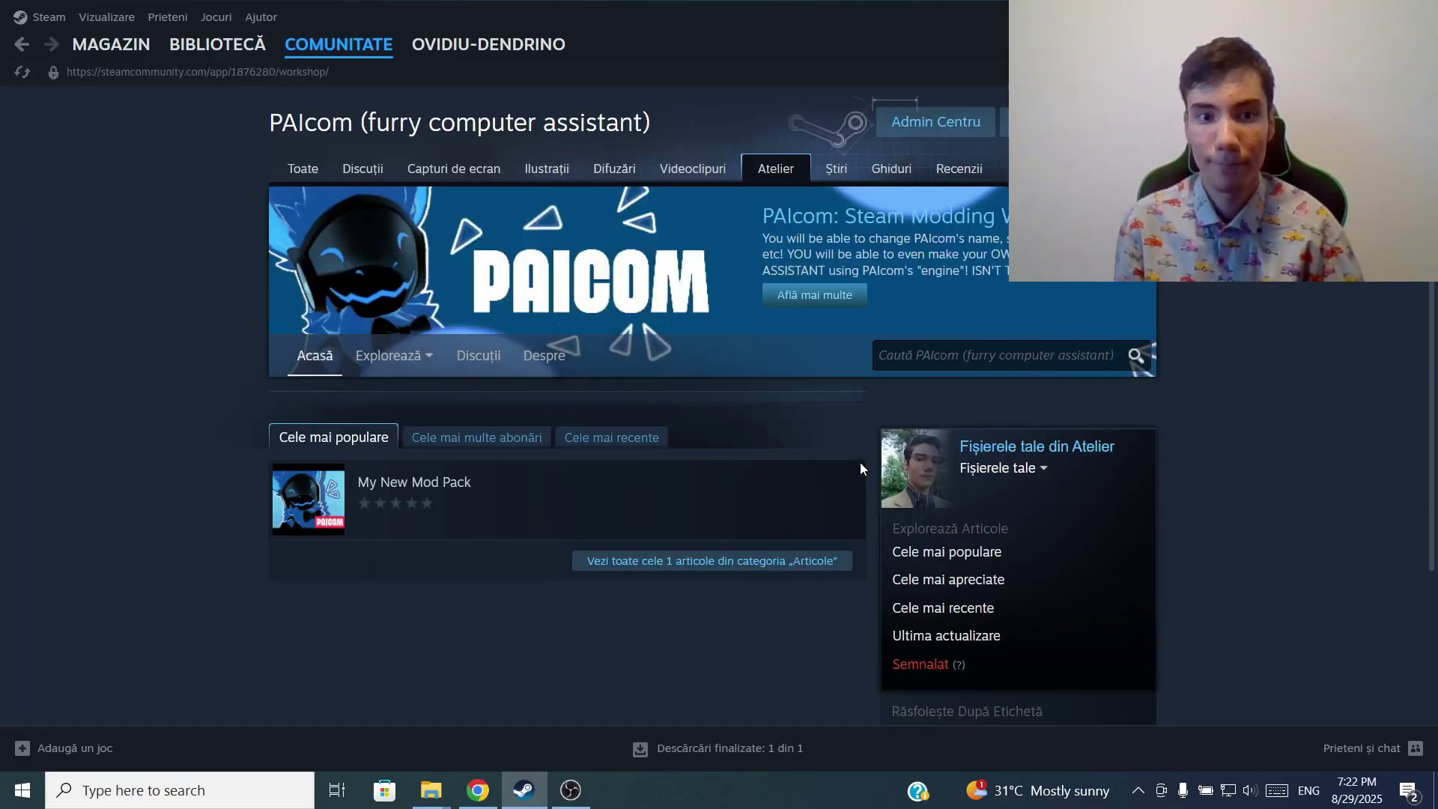
scroll(474, 529, down, 3)
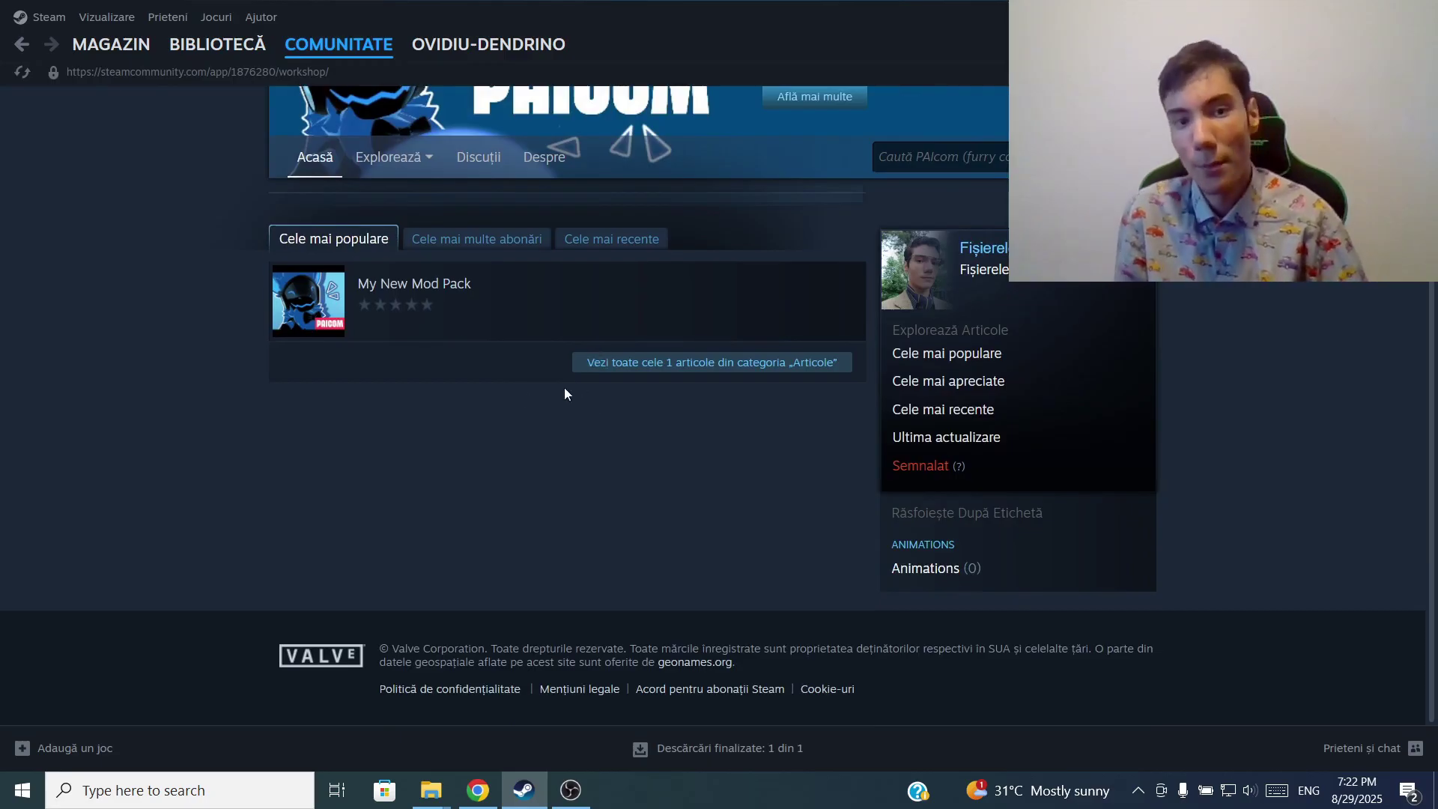
click(463, 298)
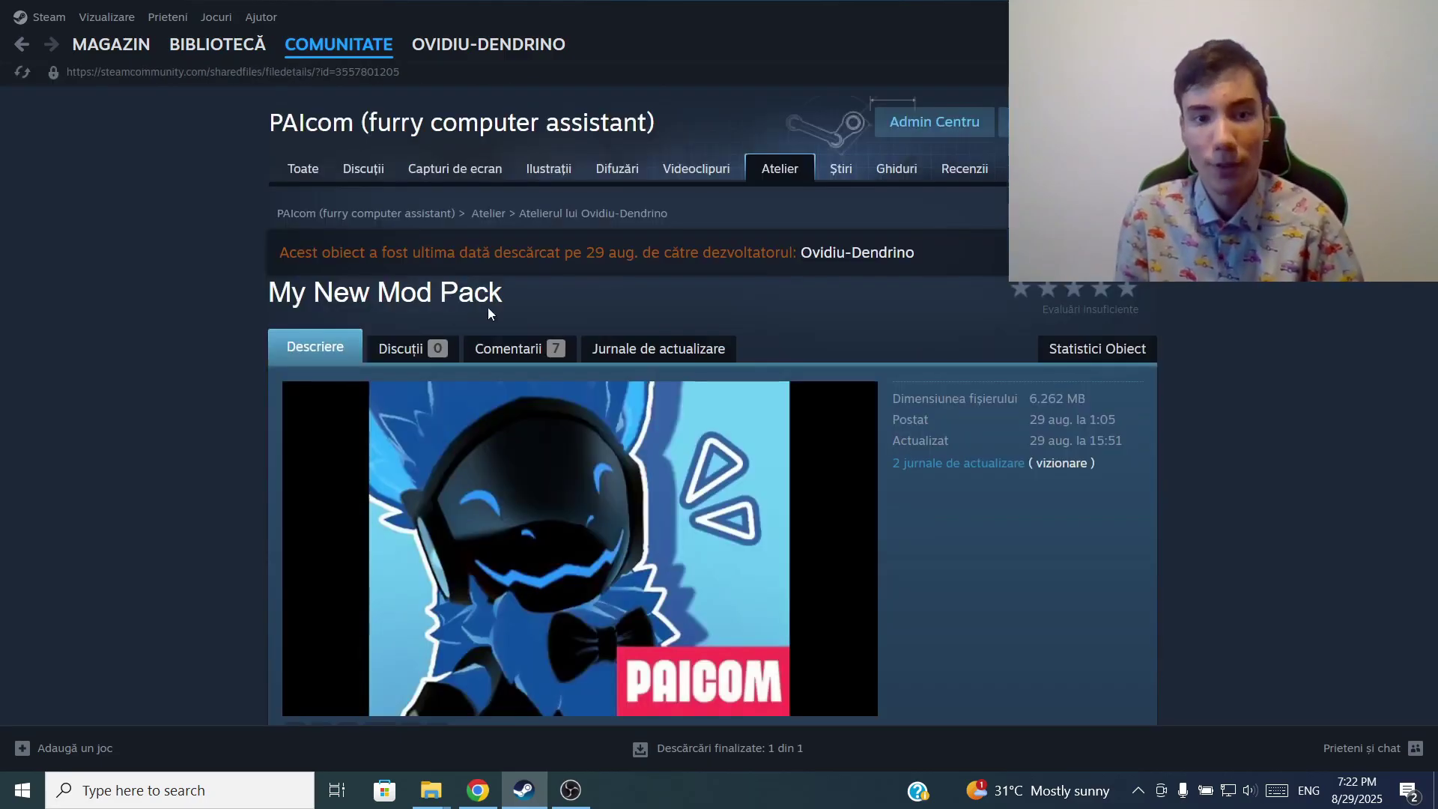
scroll(739, 424, down, 5)
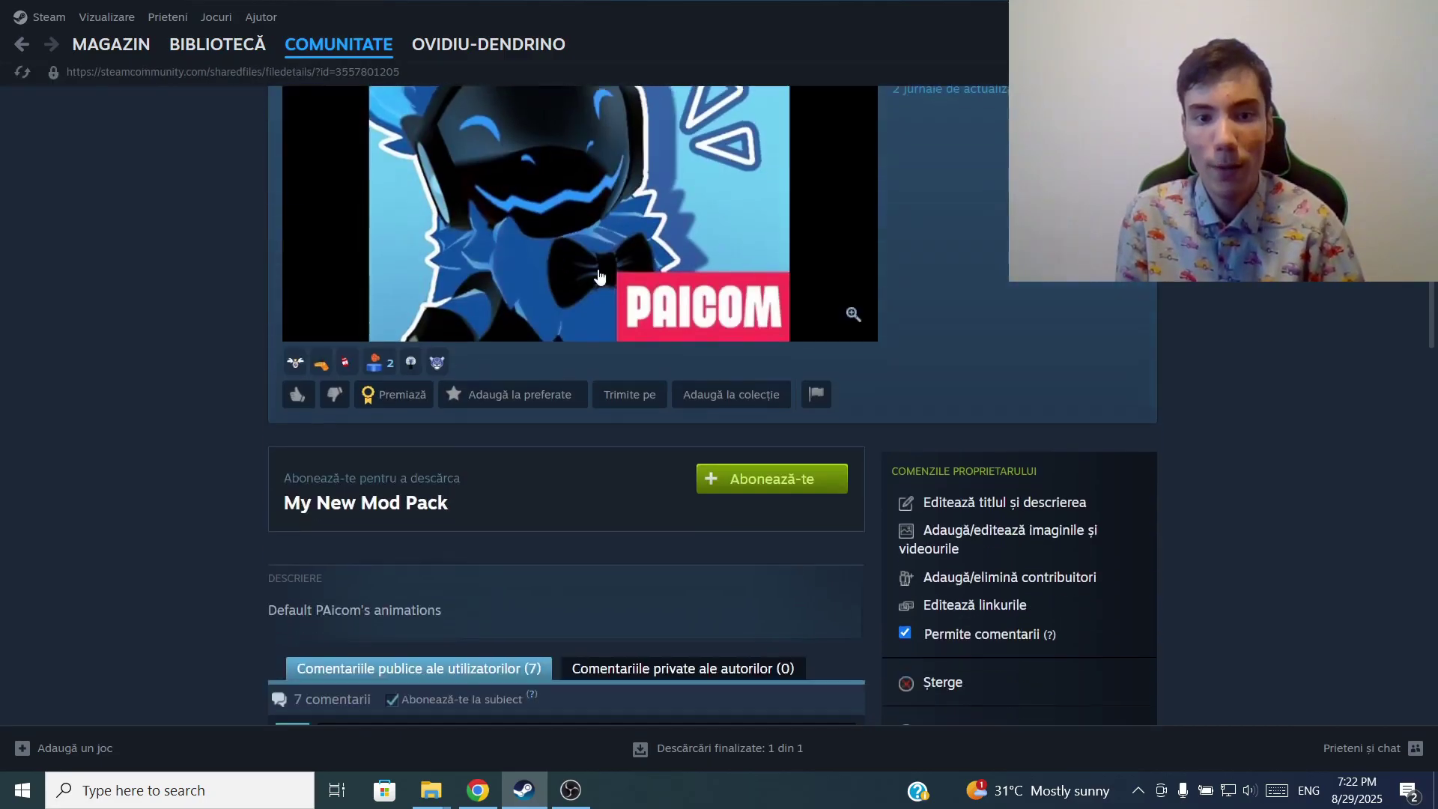
click(771, 487)
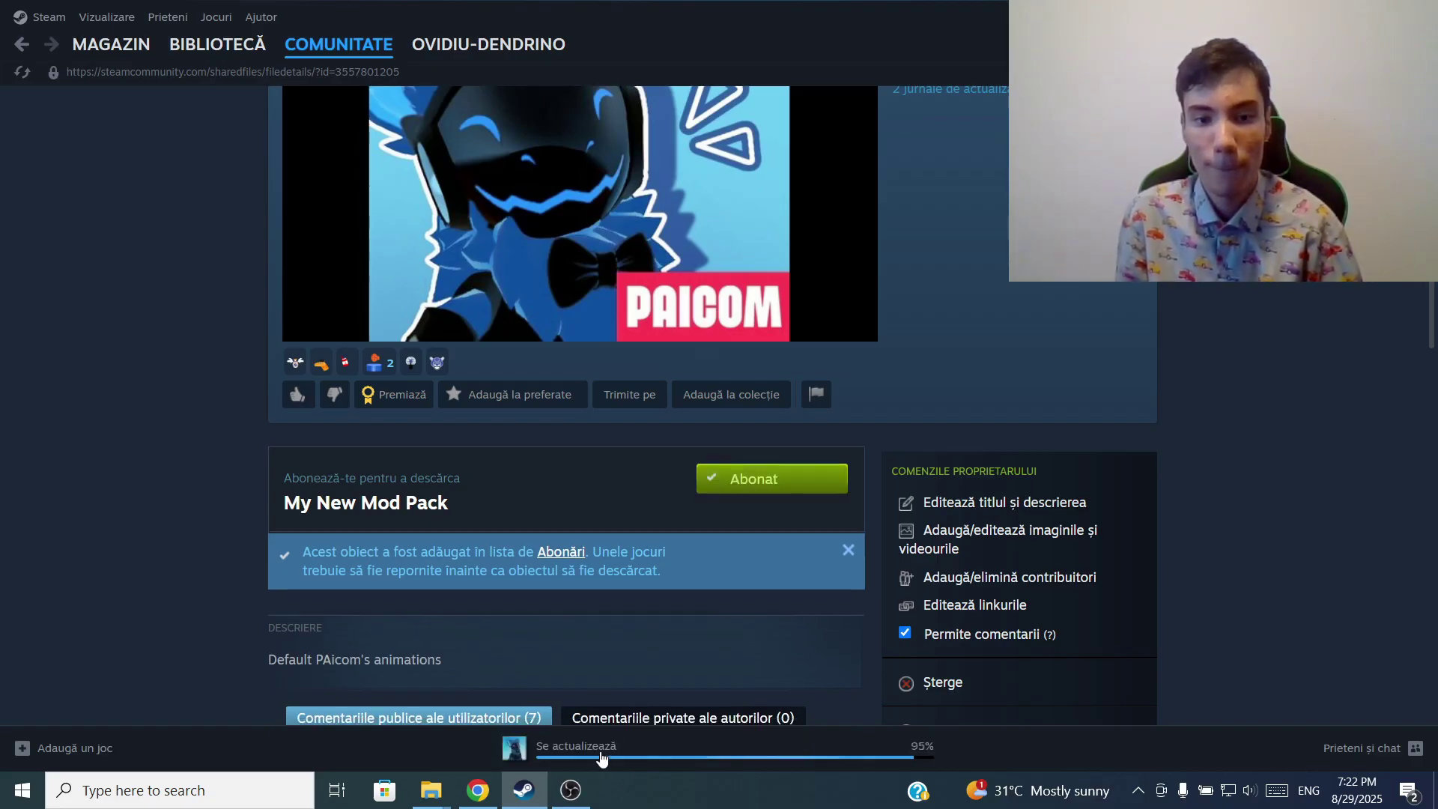
click(596, 751)
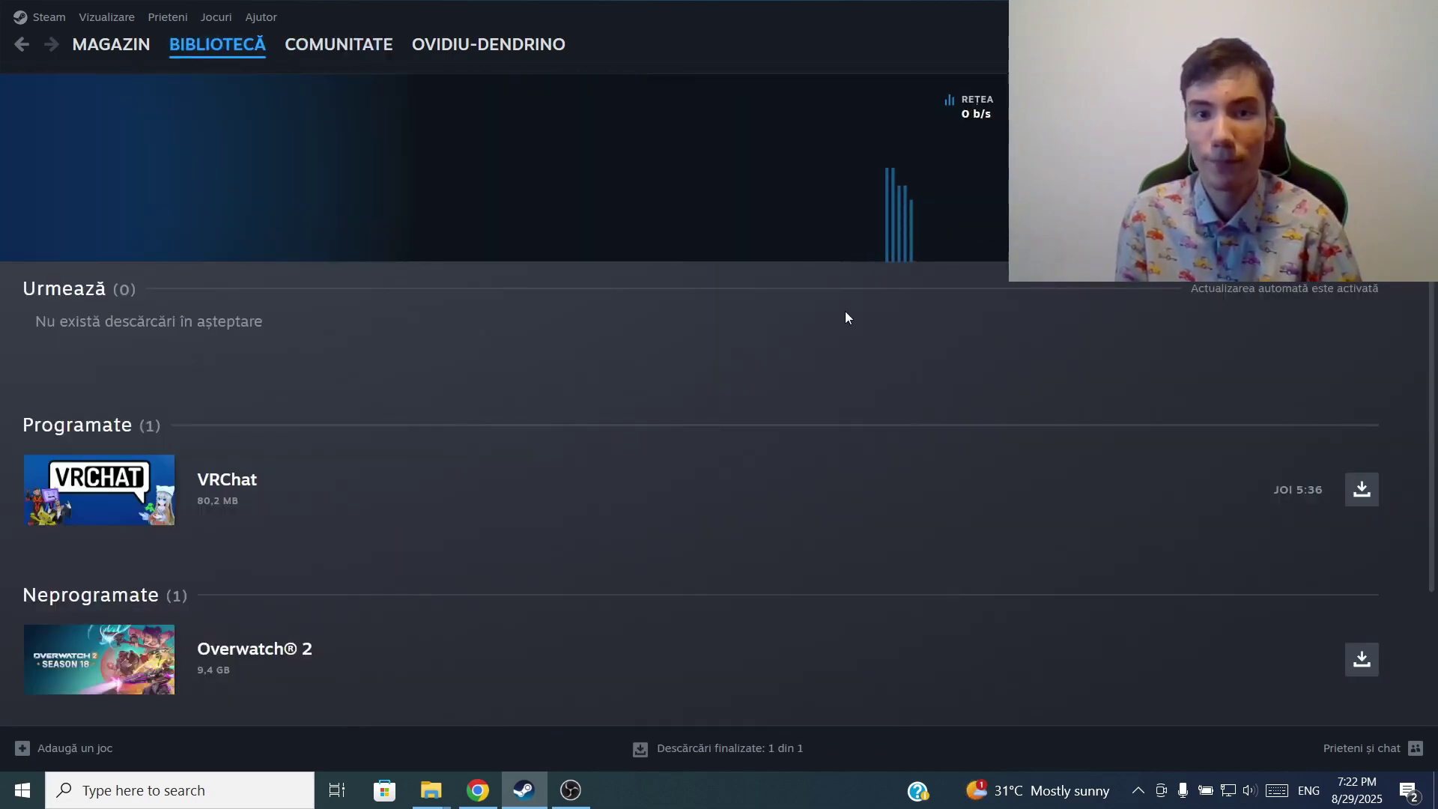
Launch PAIcom from its recent tile on the library home and open its game page
click(236, 54)
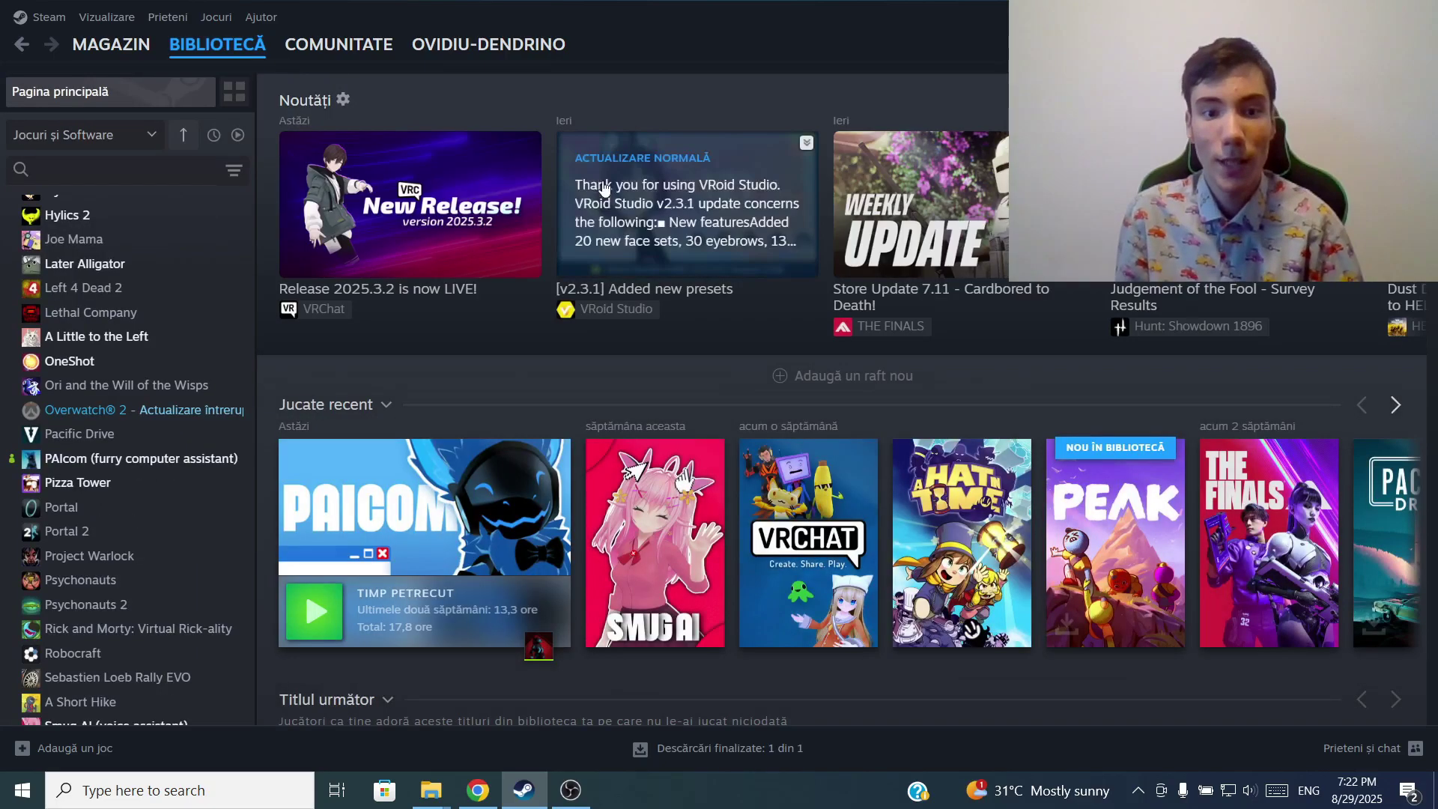
click(339, 614)
click(411, 539)
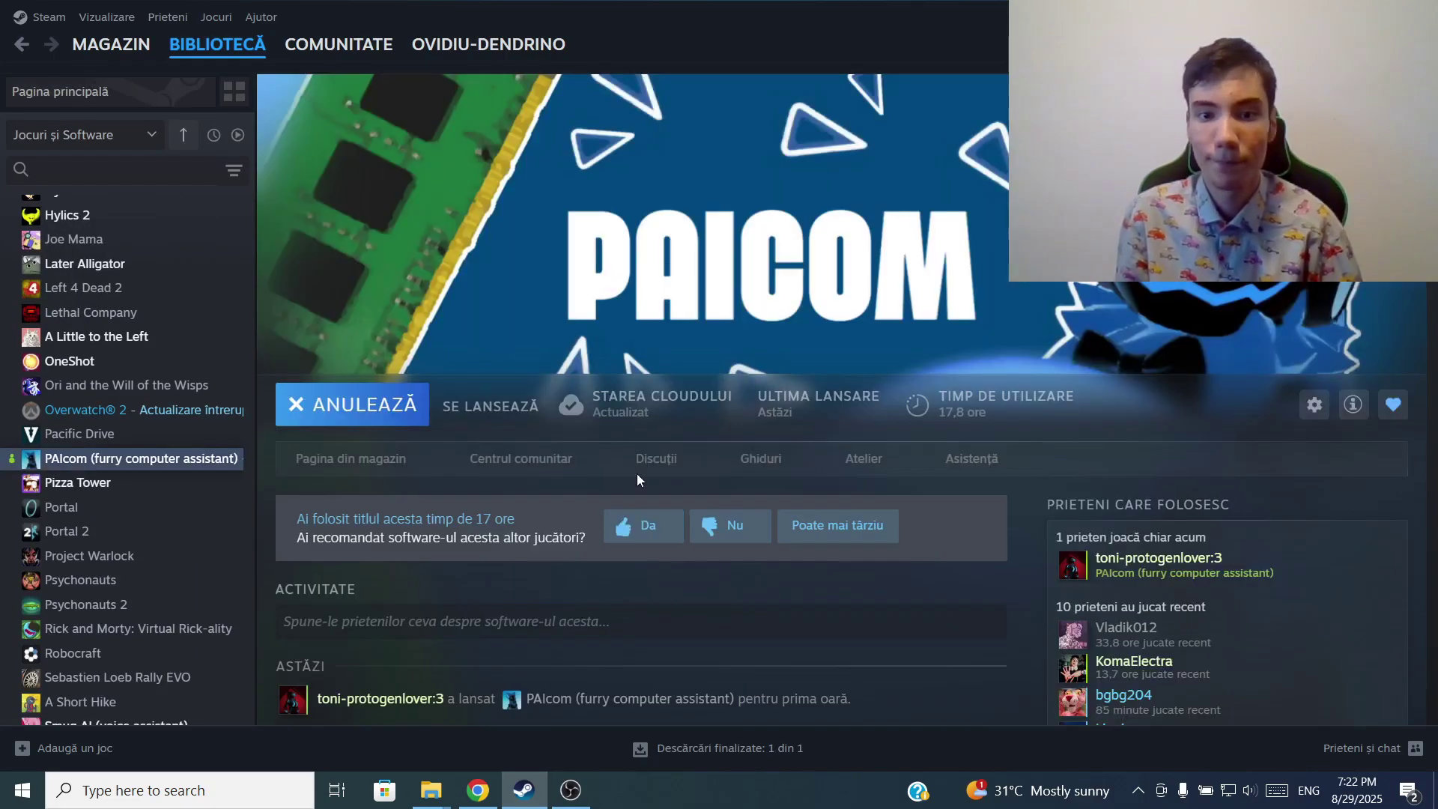
Open PAIcom's Properties on the Installed Files page
click(1312, 405)
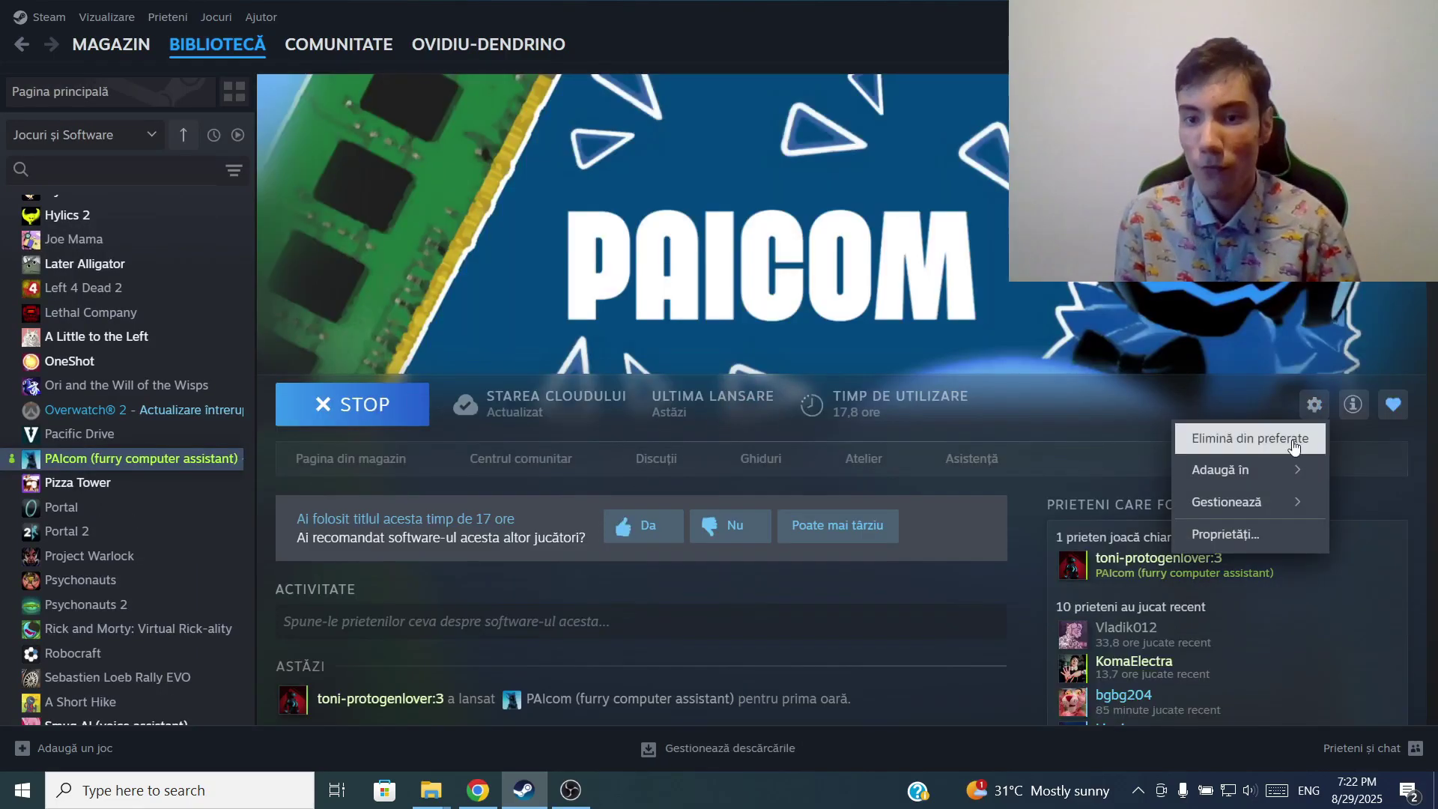
click(1250, 537)
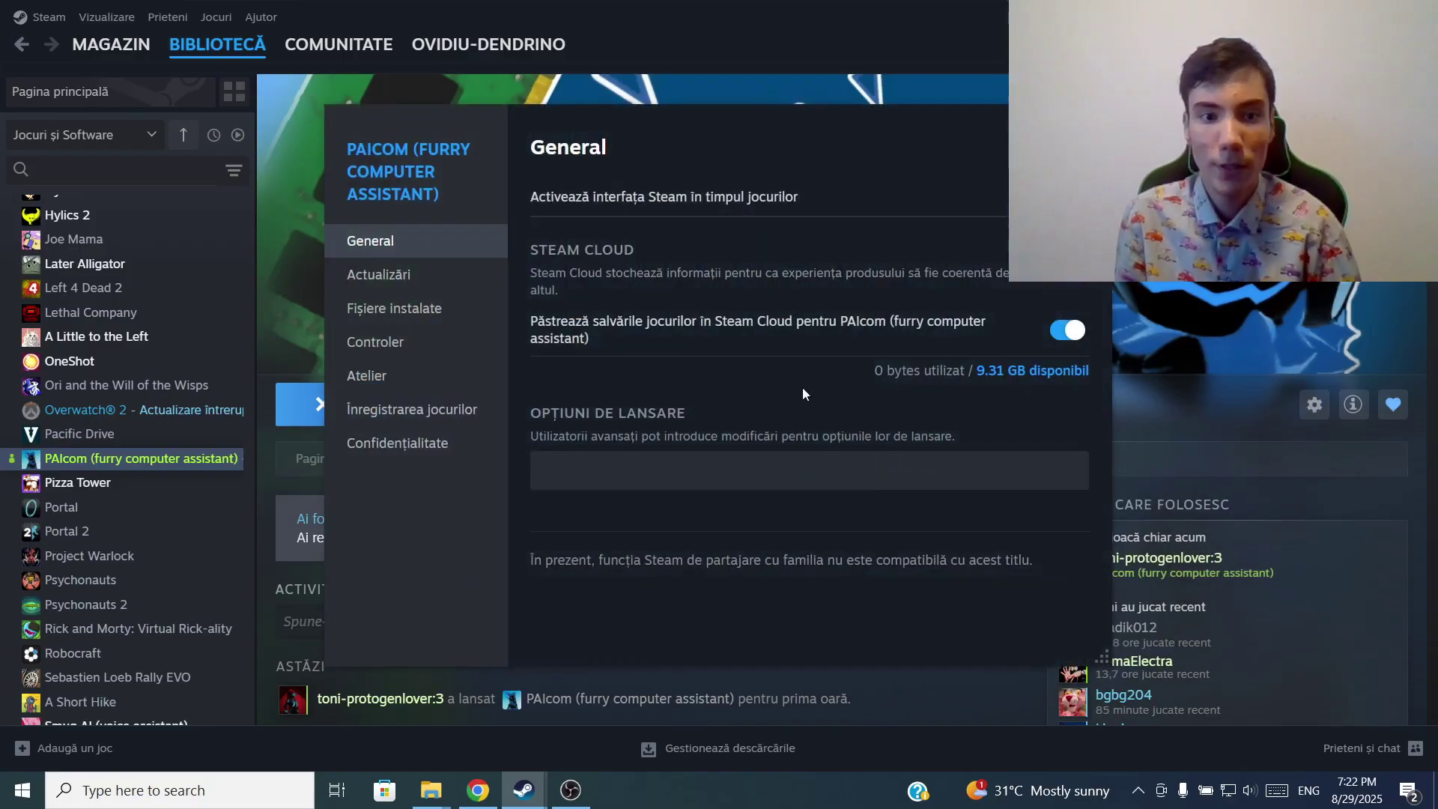
click(225, 358)
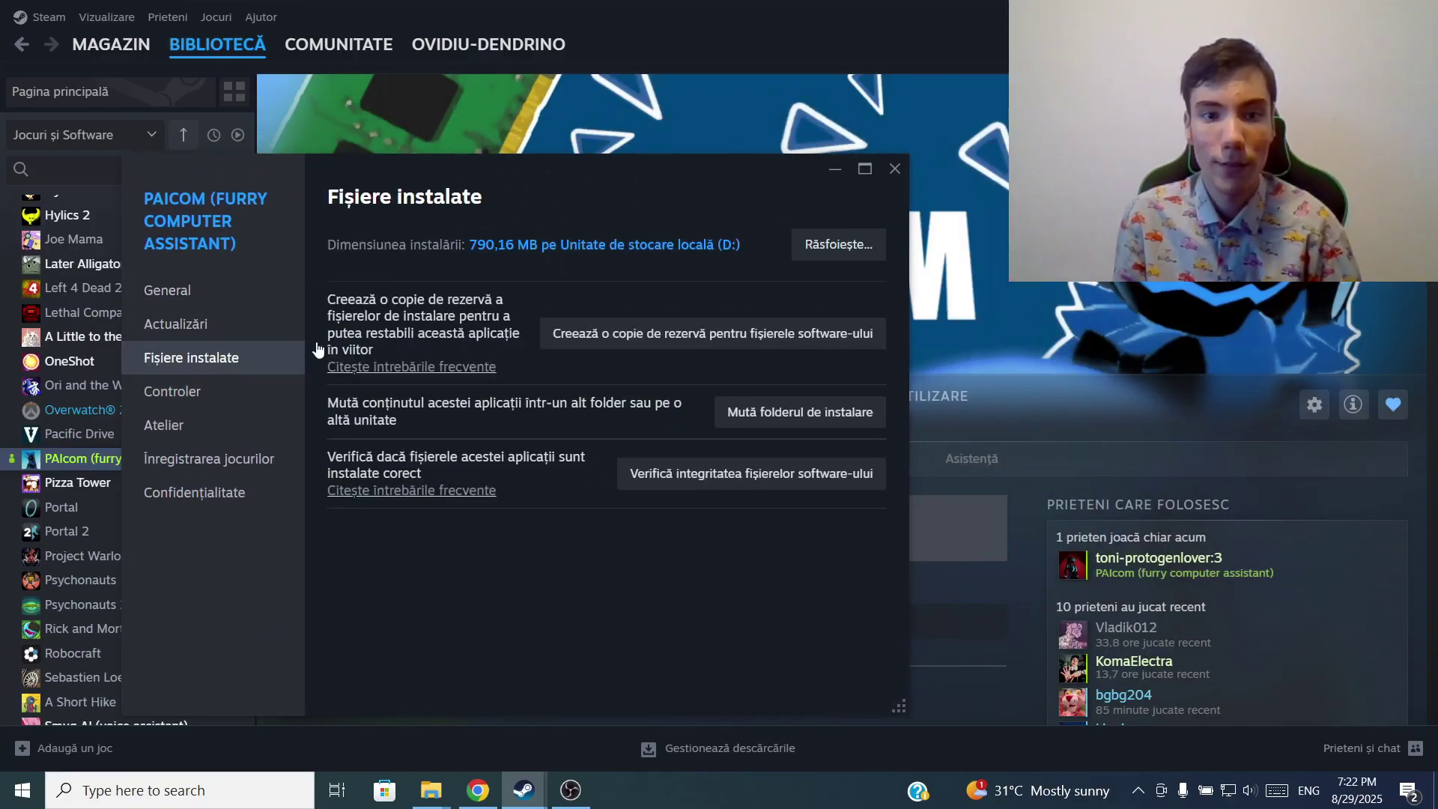
Browse PAIcom's install folder in a maximized Explorer window, then return to Steam's Properties dialog
click(826, 244)
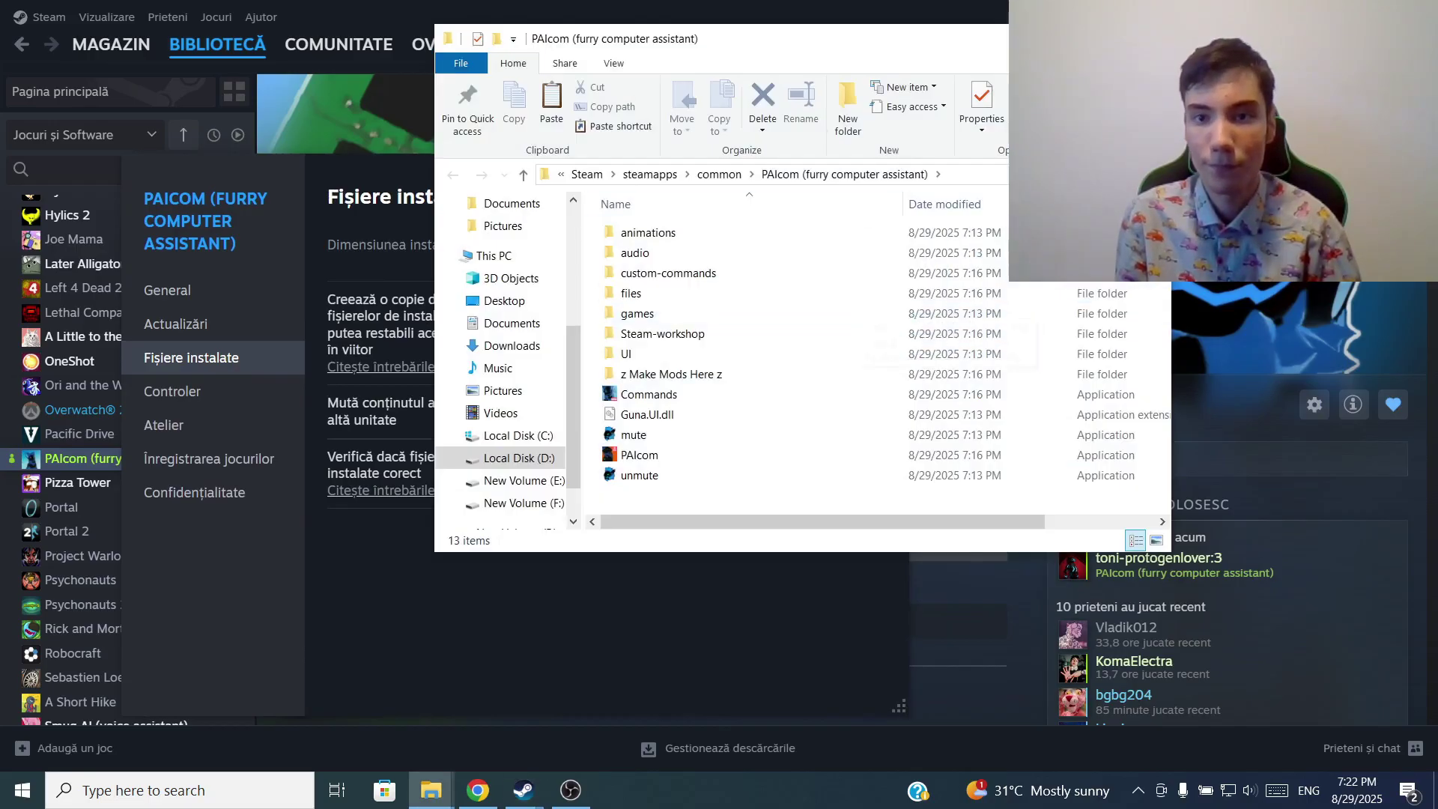
click(1119, 38)
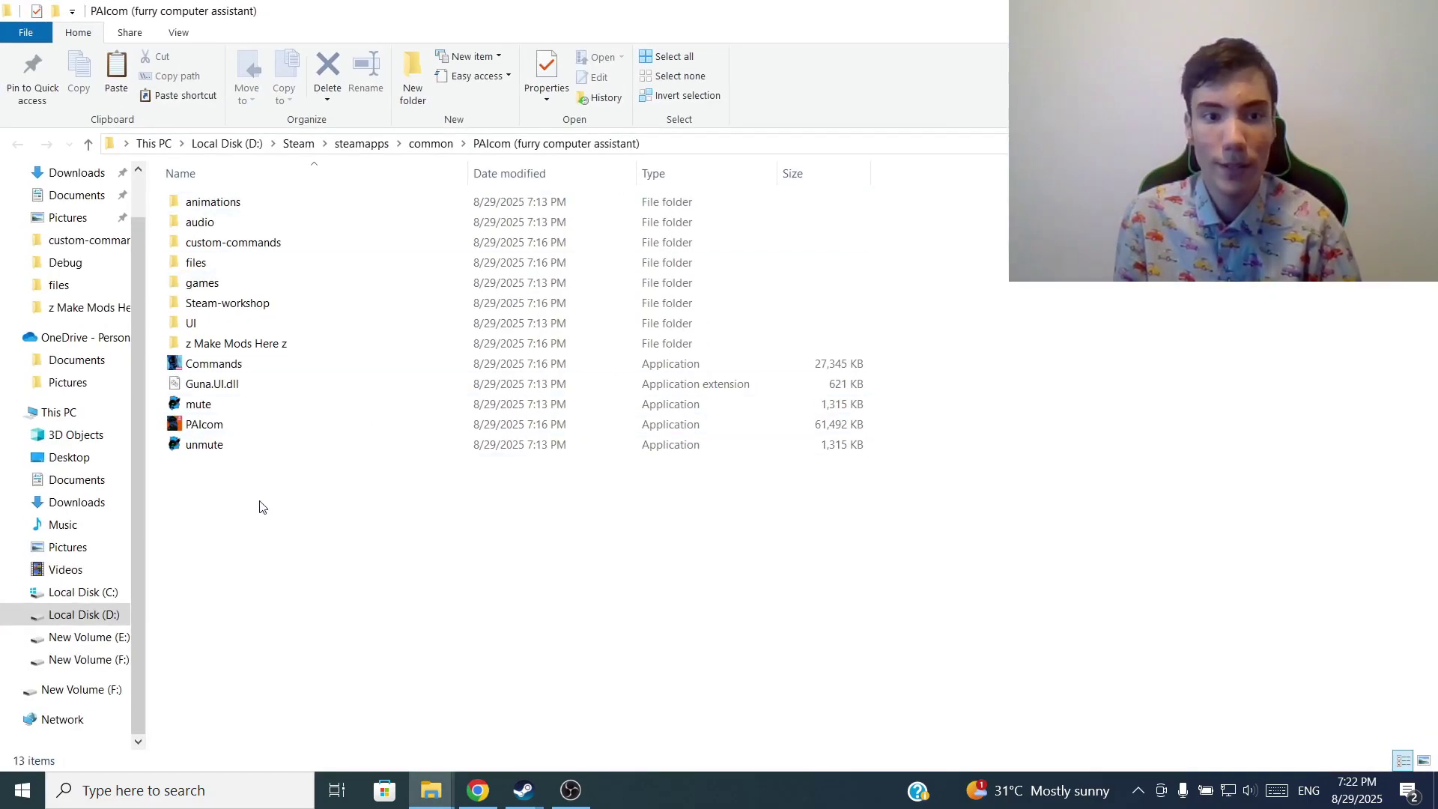
drag(260, 507, 251, 196)
right_click(252, 196)
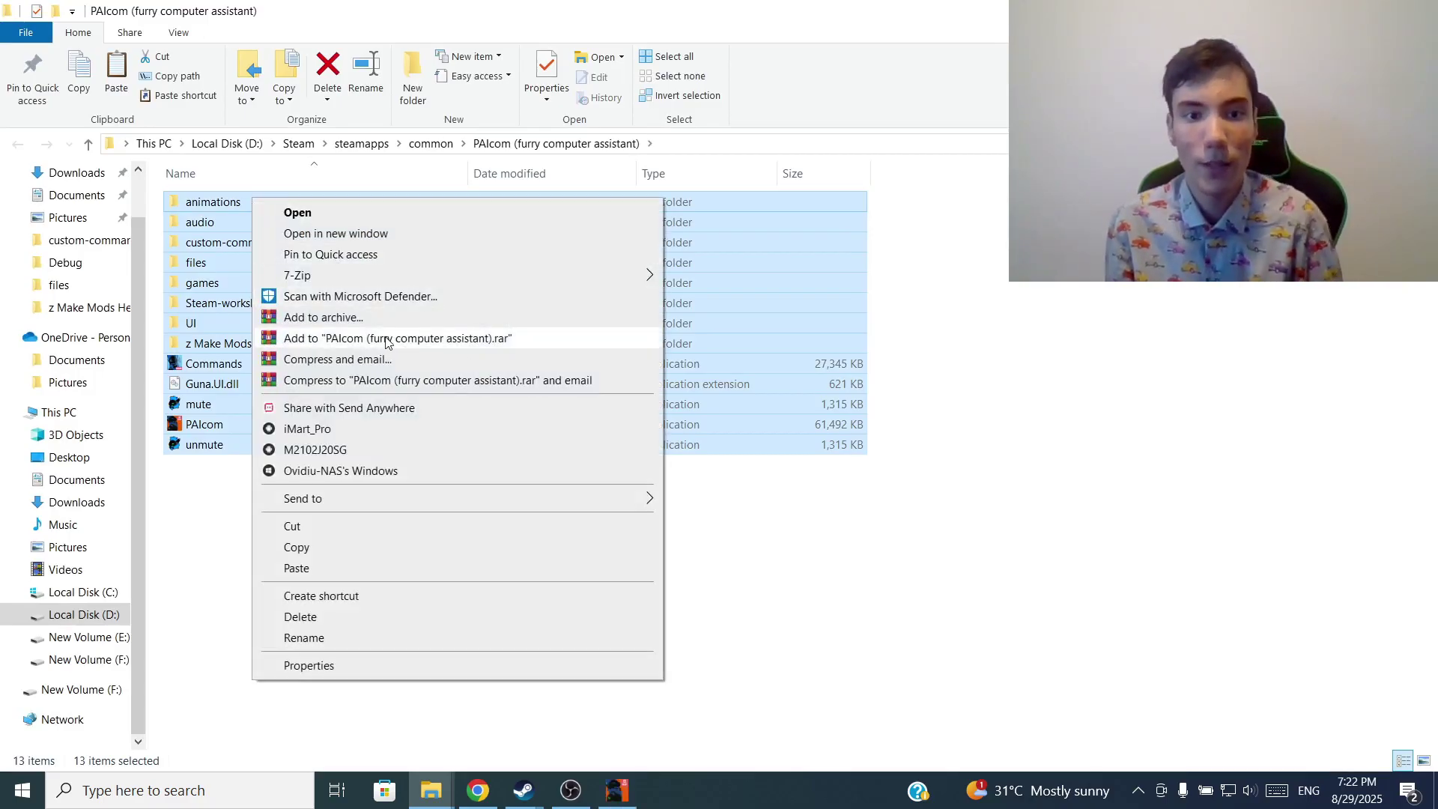
click(852, 554)
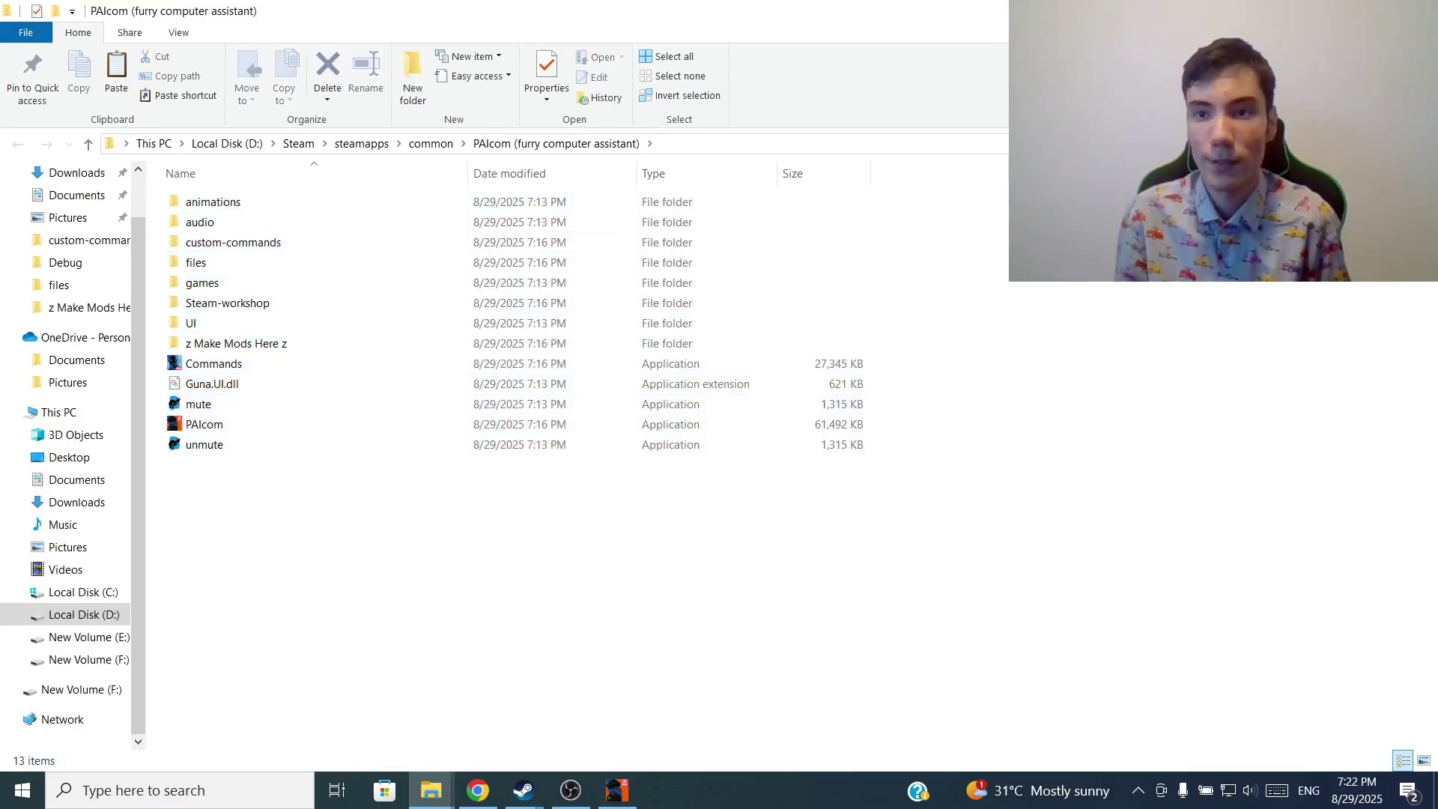
key(alt+Tab)
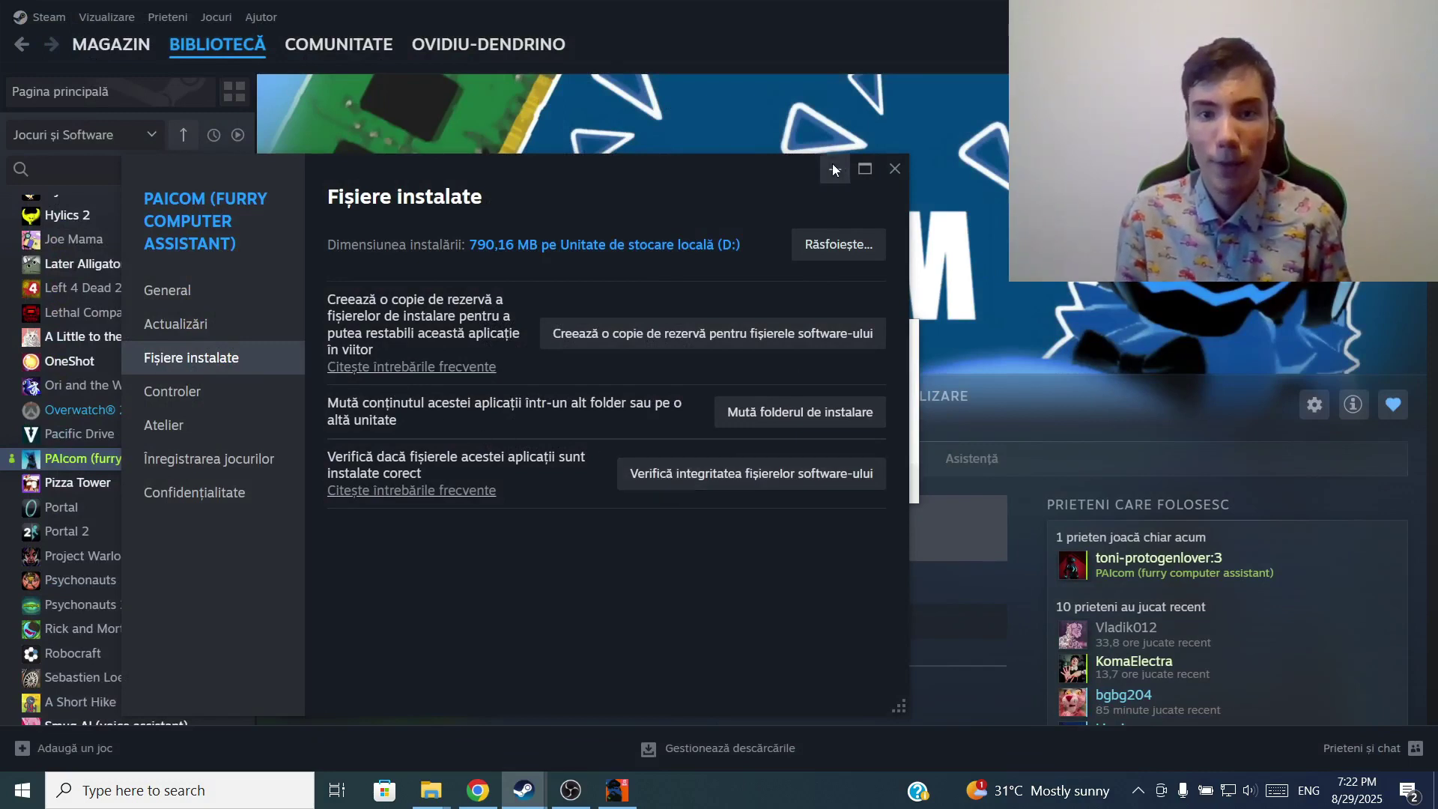
drag(690, 183, 784, 177)
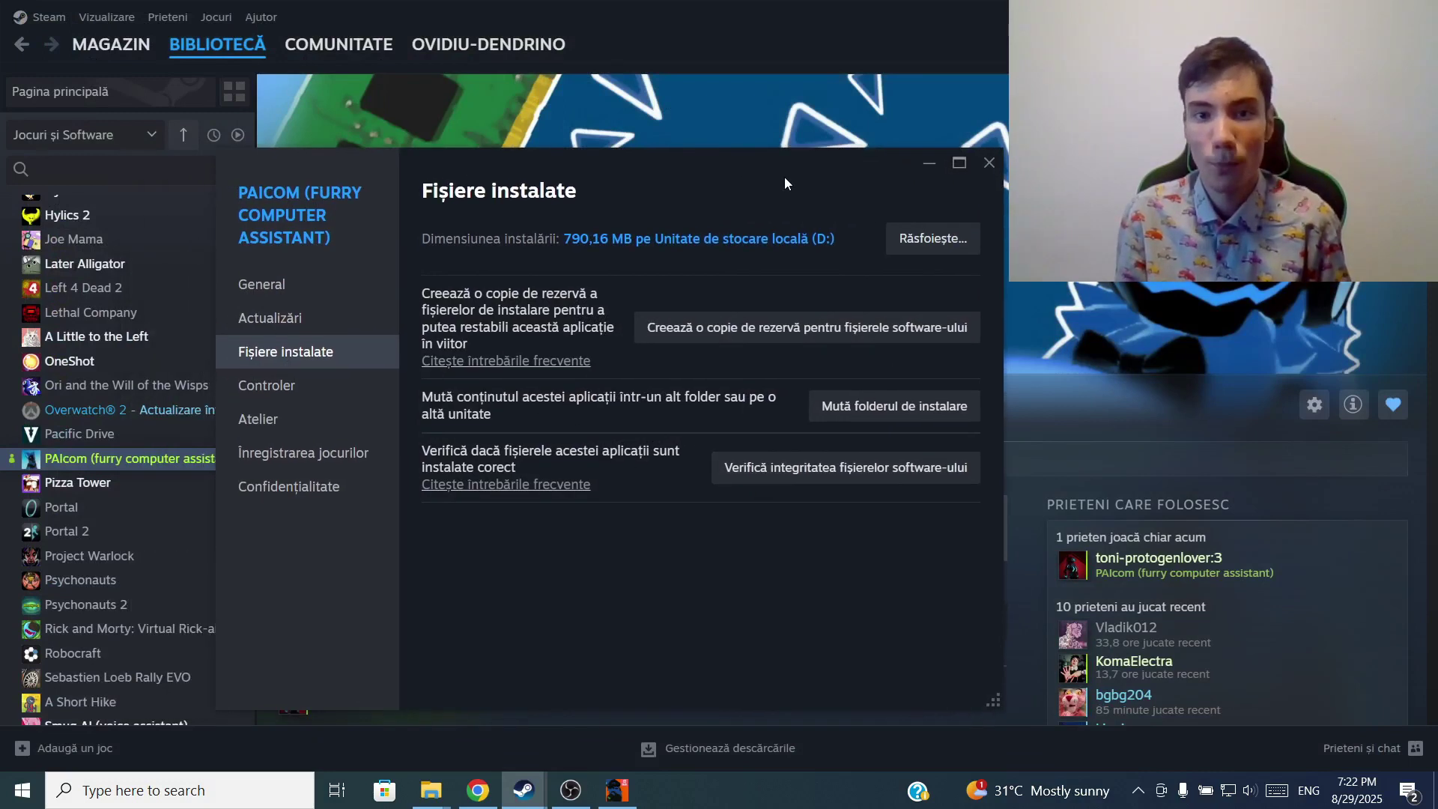
Close Properties, open PAIcom's Mod Hub and load the subscribed mods
click(981, 162)
click(881, 484)
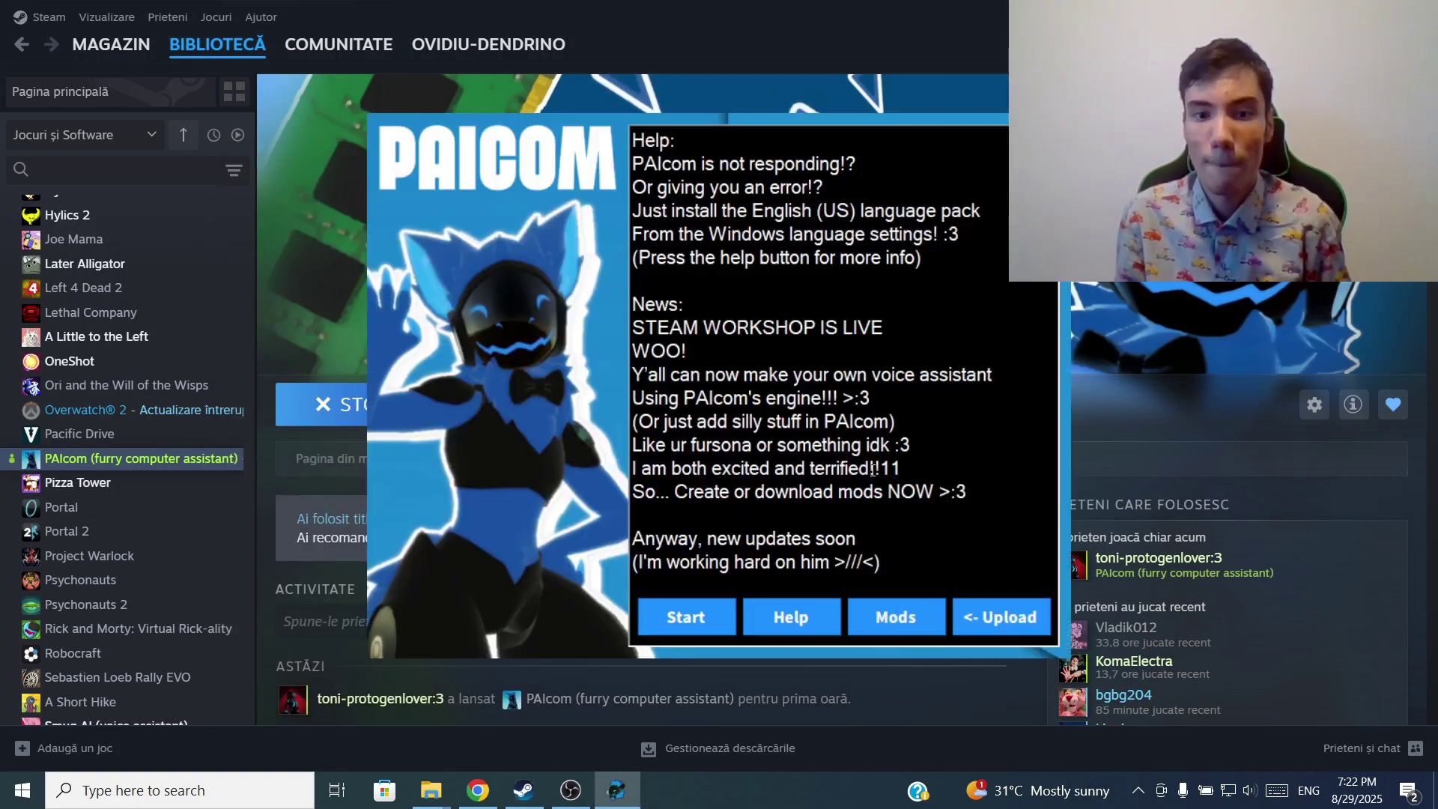
click(894, 618)
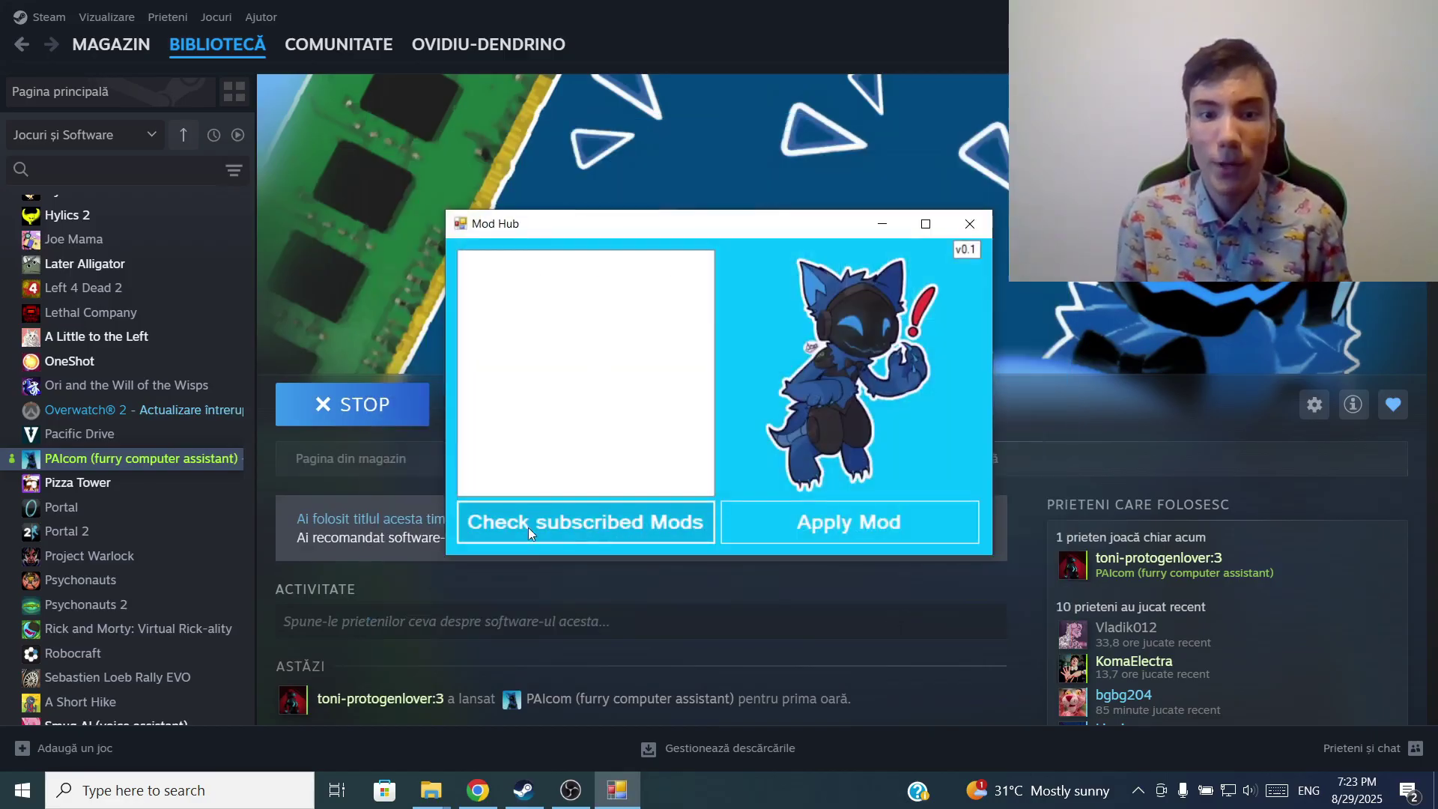
click(548, 528)
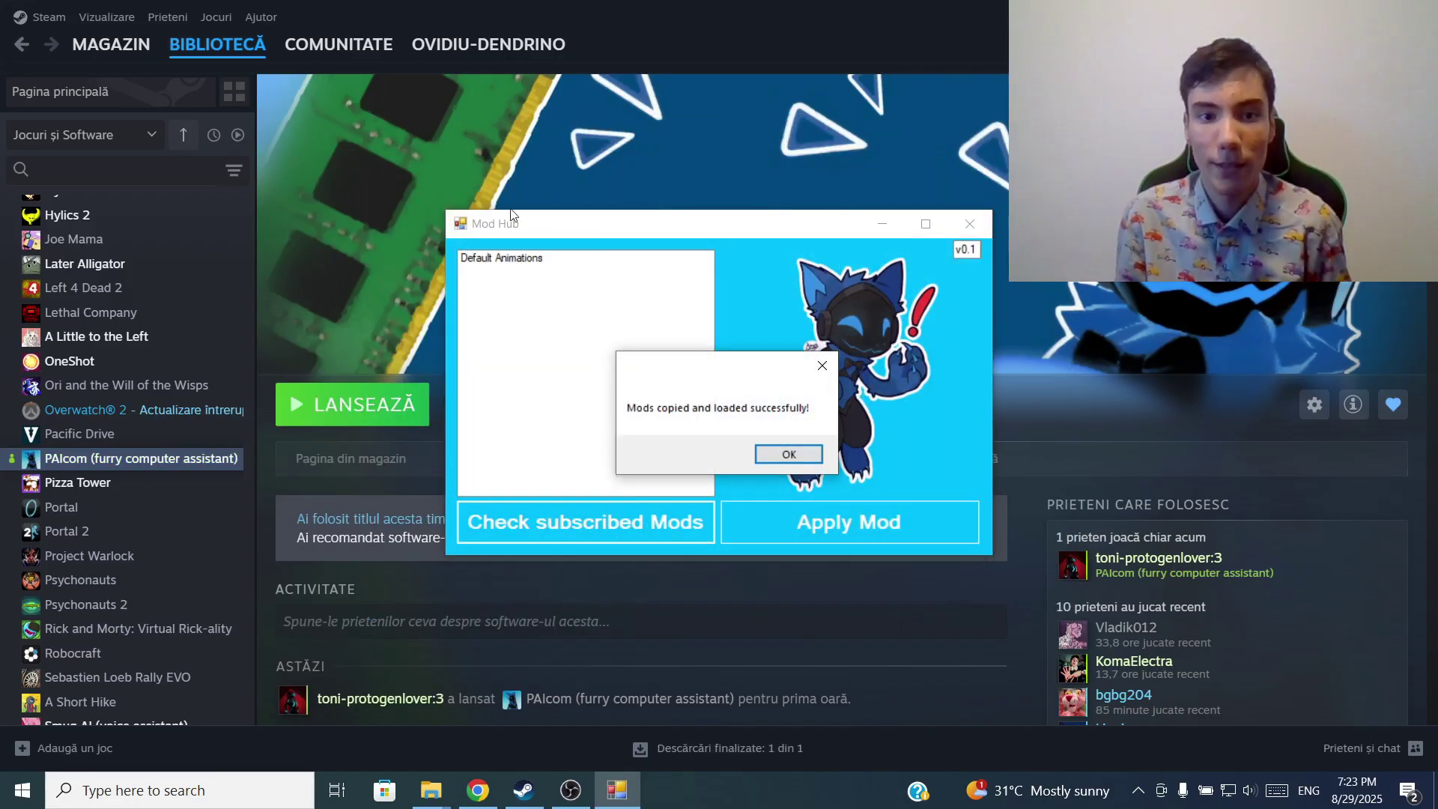
click(789, 454)
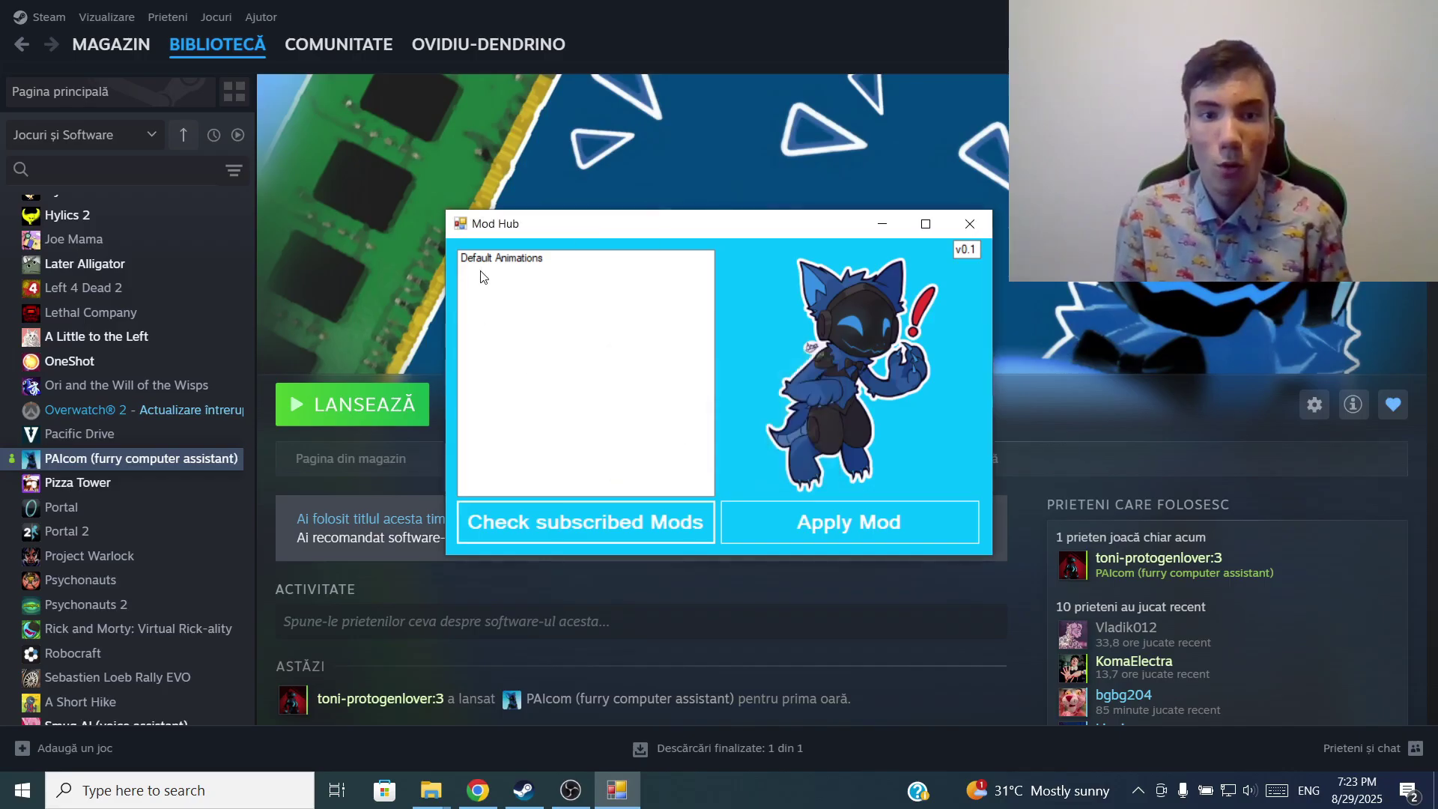
Apply the Default Animations mod, close the Mod Hub, and relaunch PAIcom
click(531, 259)
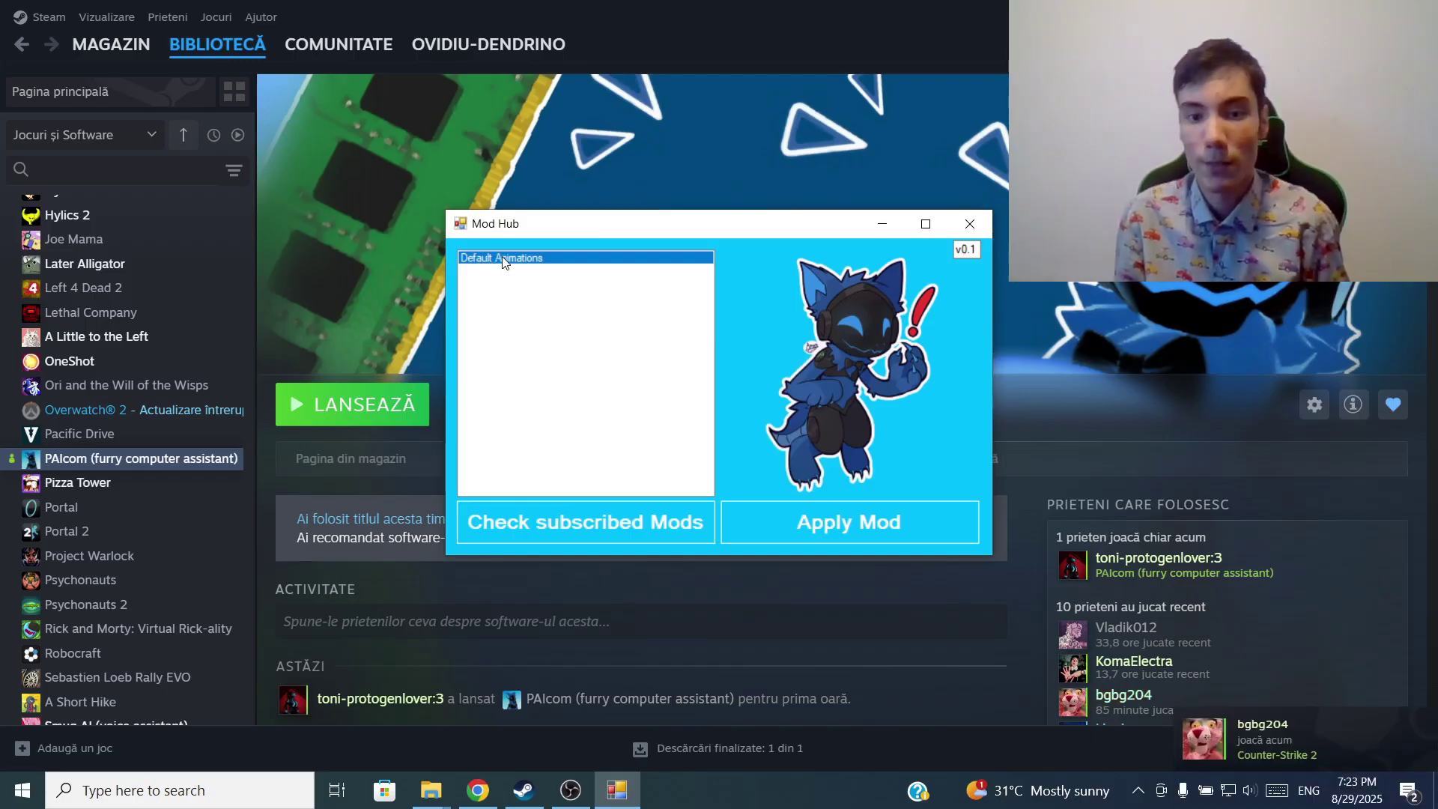
click(840, 529)
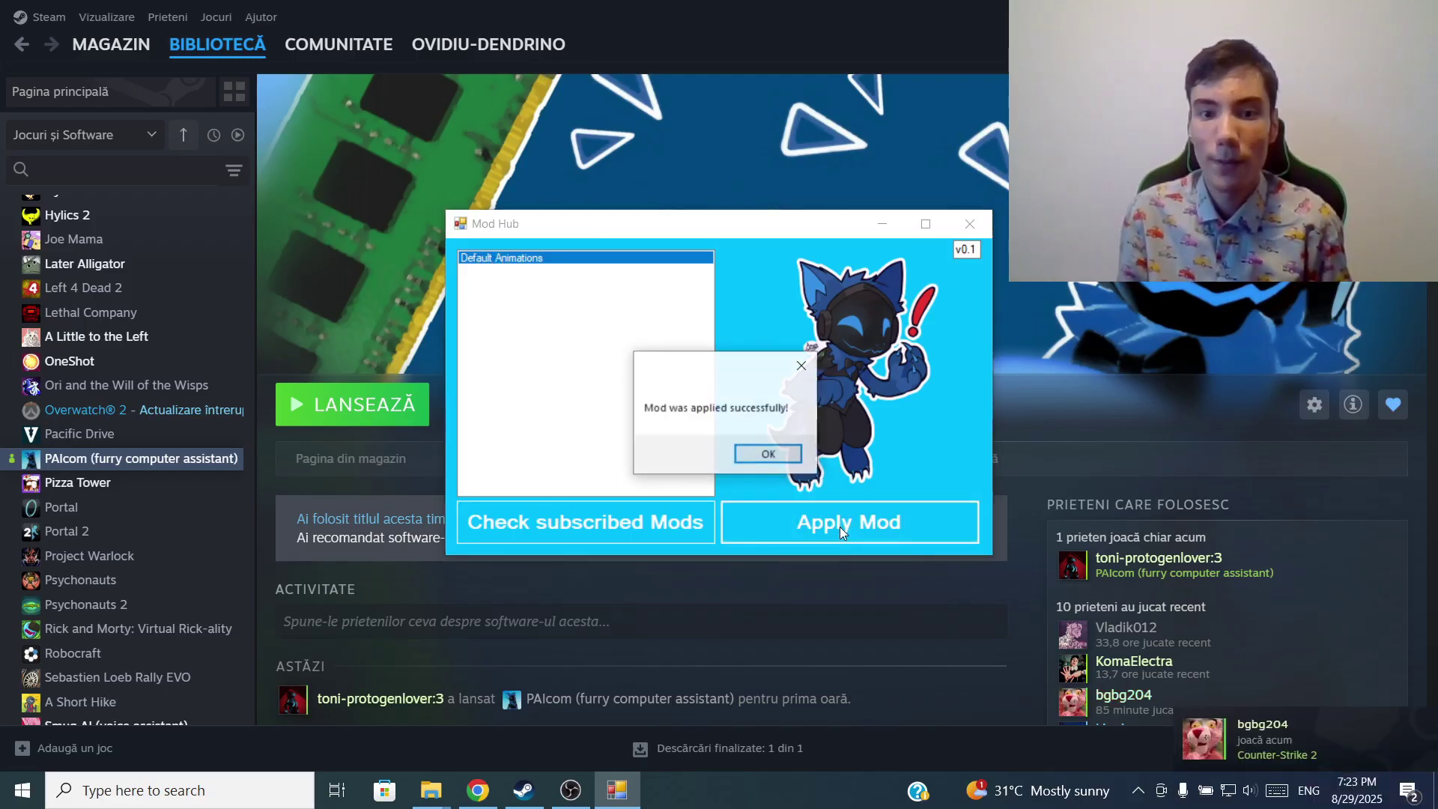
click(779, 453)
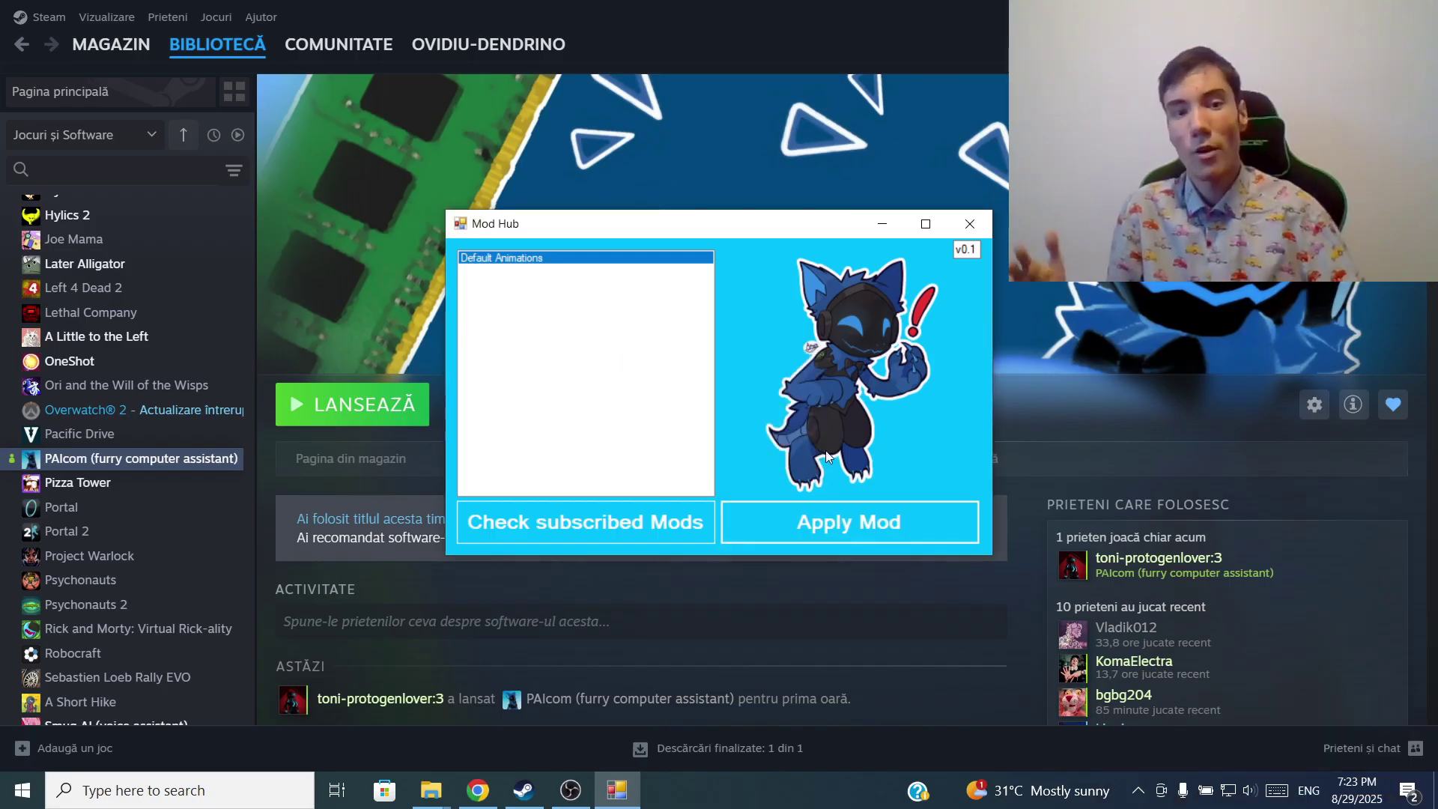
click(970, 223)
click(352, 404)
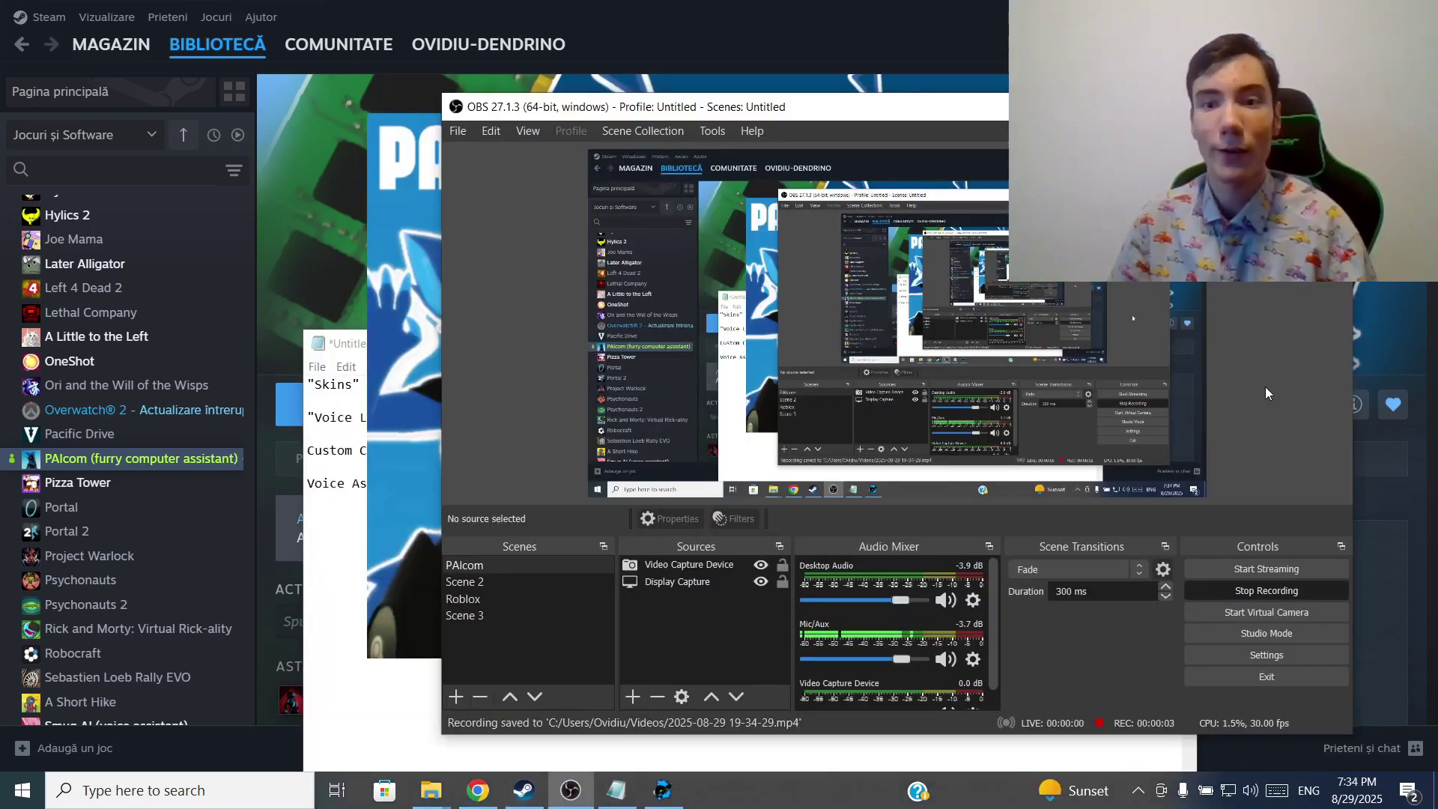
Start the workshop uploader and create a new item named 'Animation Mod'
click(1265, 107)
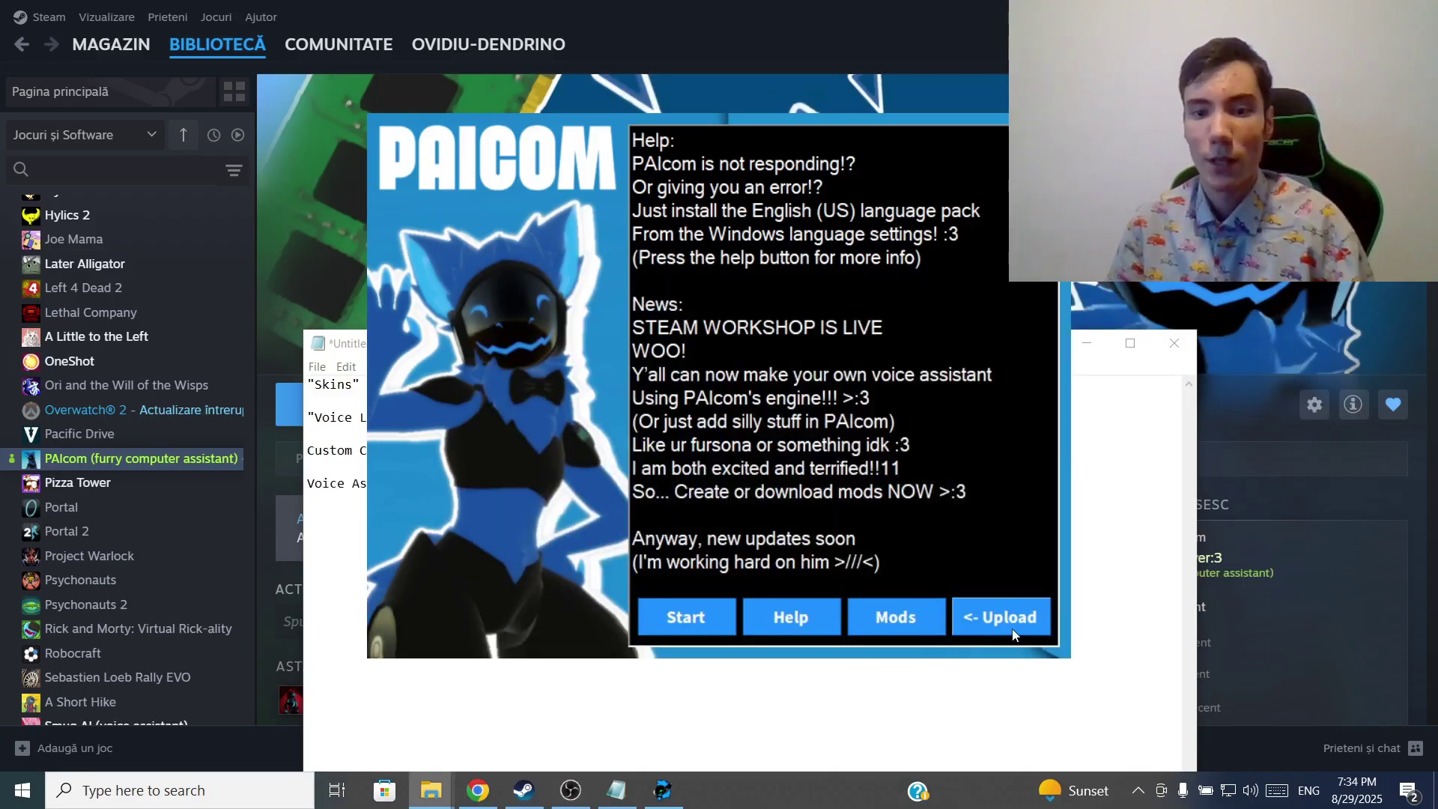
click(994, 616)
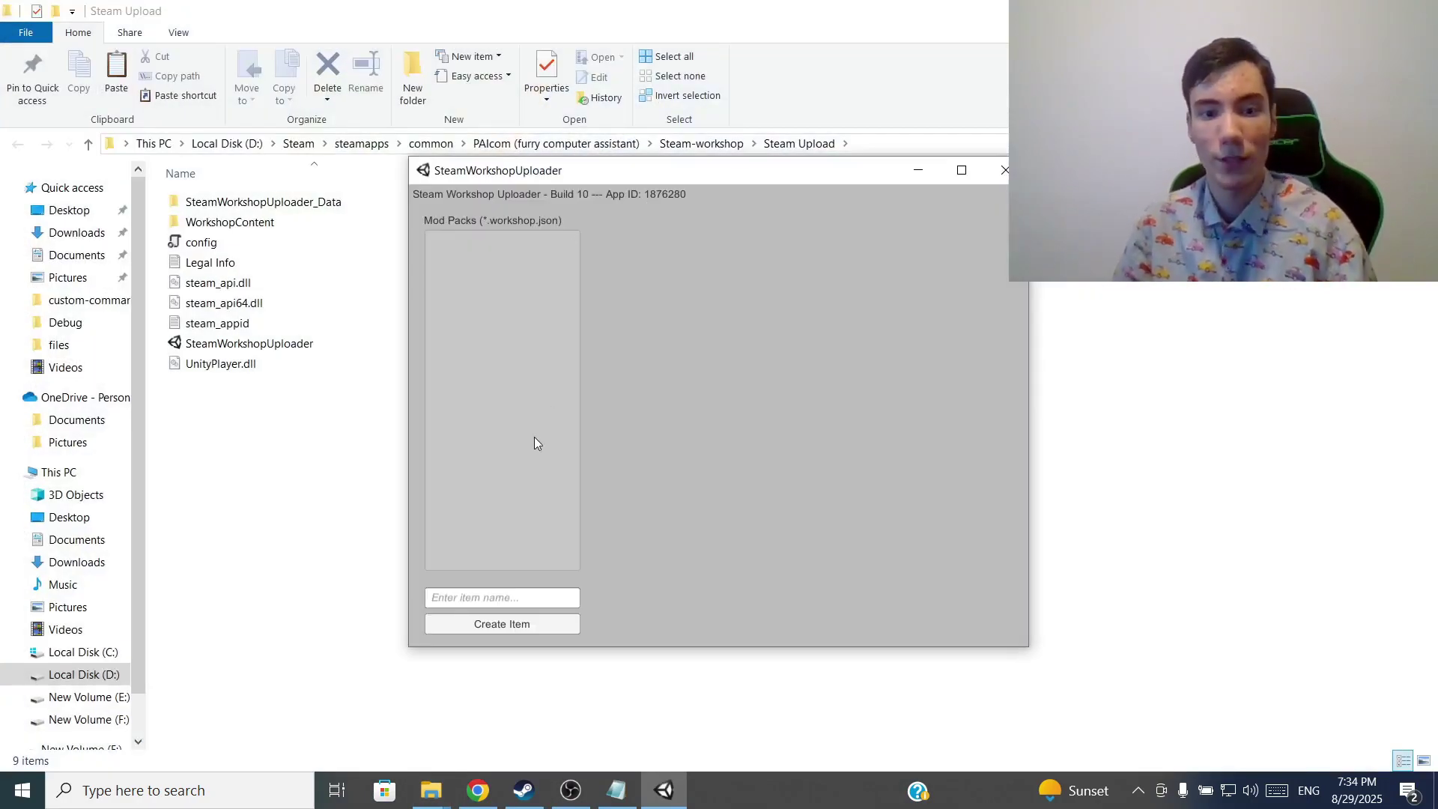
click(521, 598)
text(Animation Mod)
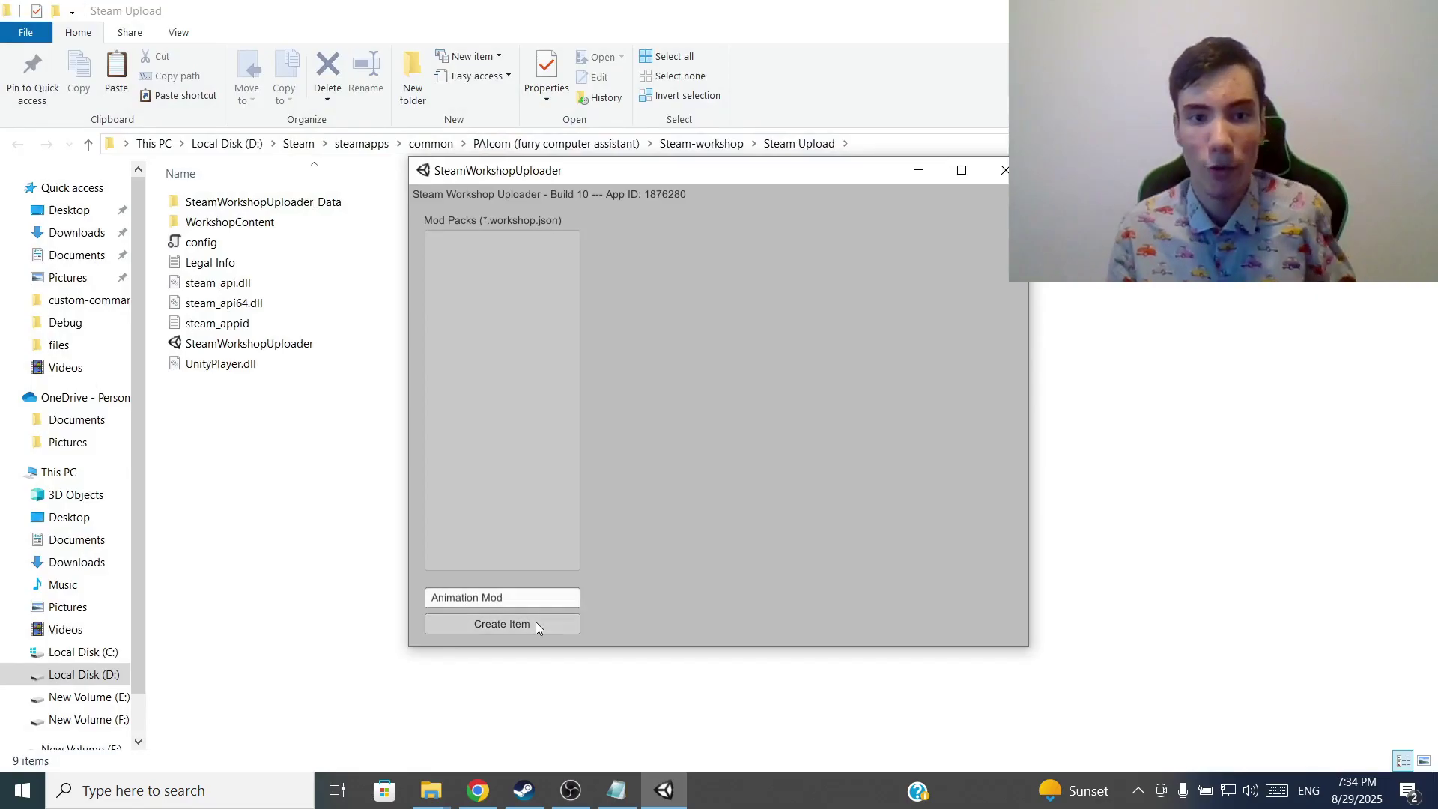
click(536, 622)
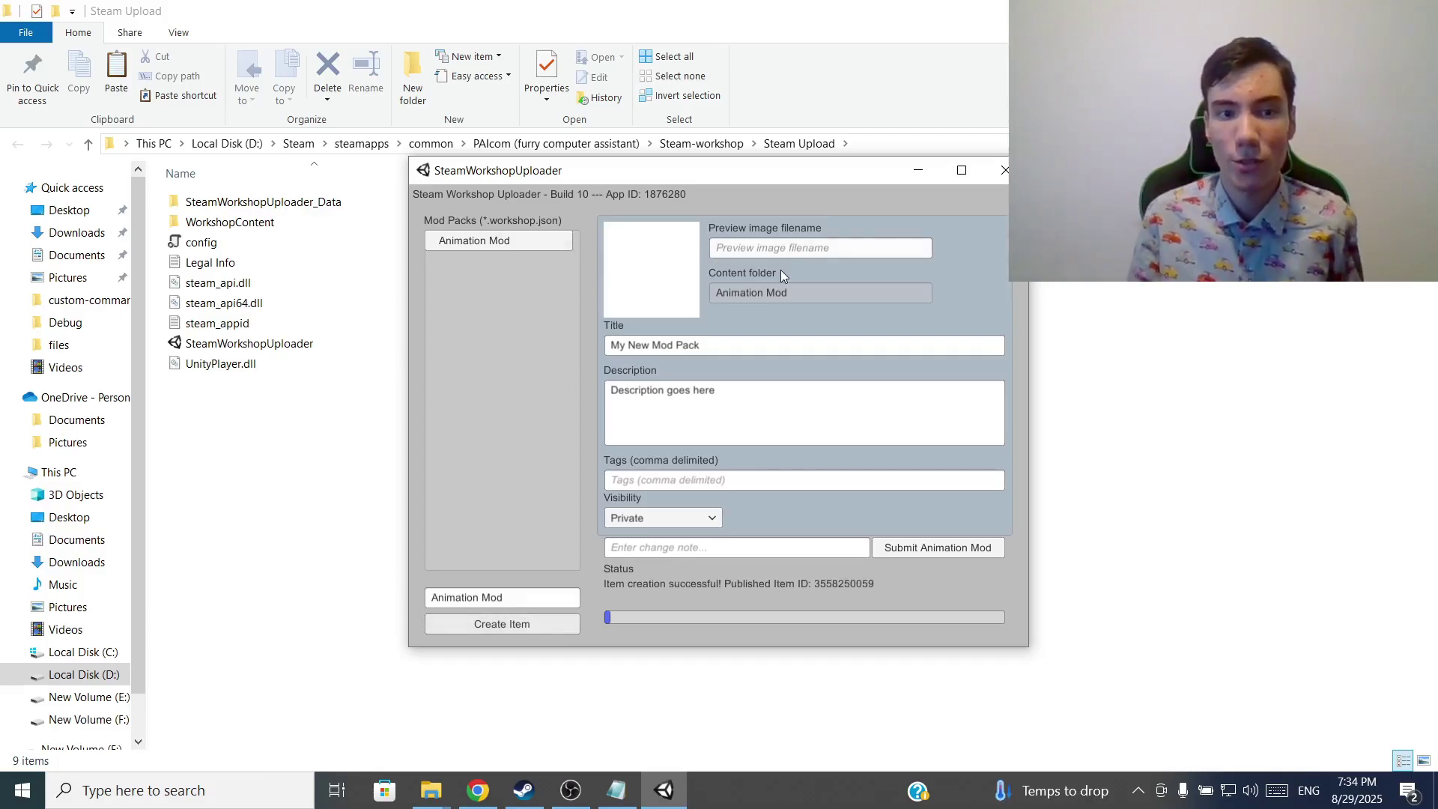
Open WorkshopContent and drag photo.png into it beside the Animation Mod files
double_click(249, 225)
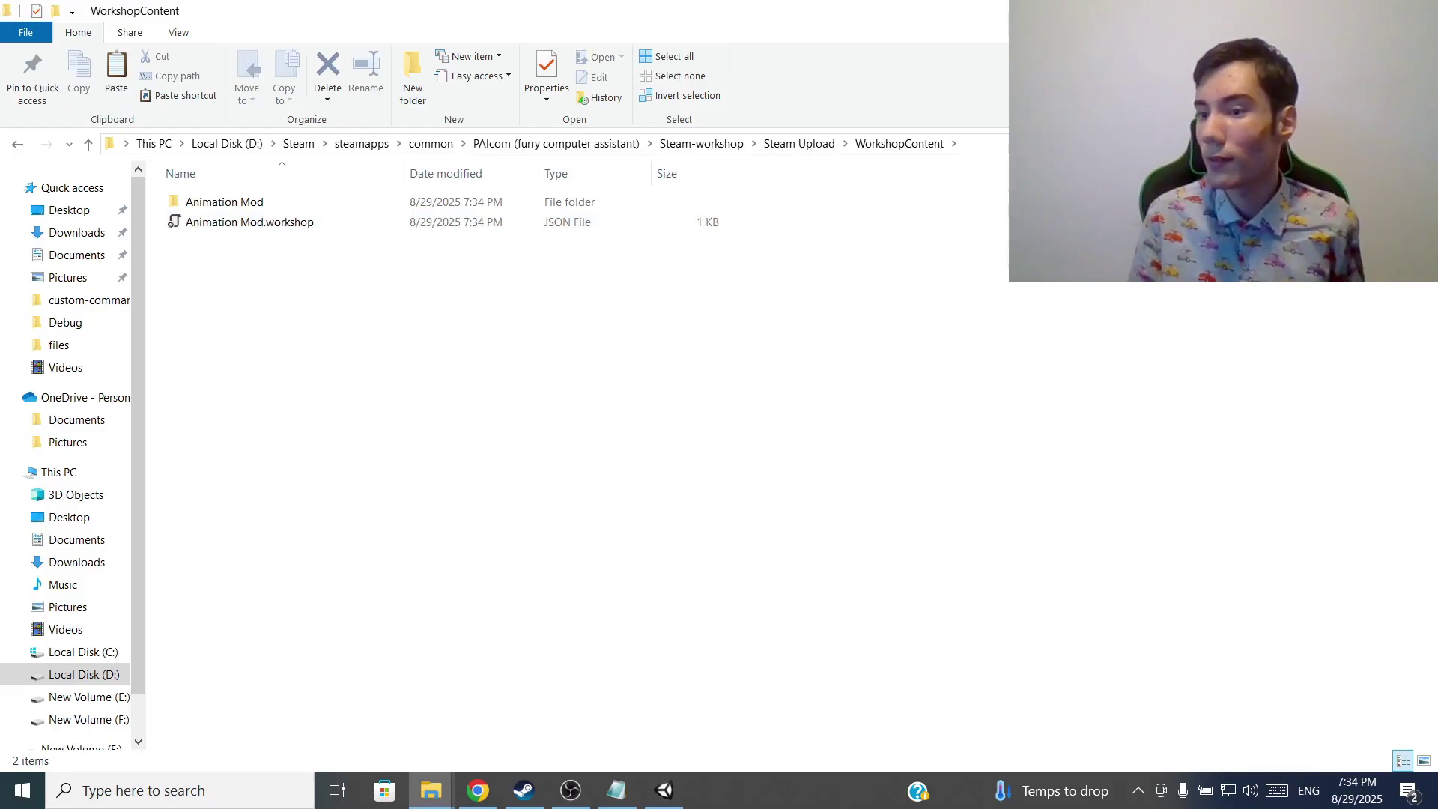
key(alt+Left)
key(alt+Right)
key(alt+Left)
key(alt+Right)
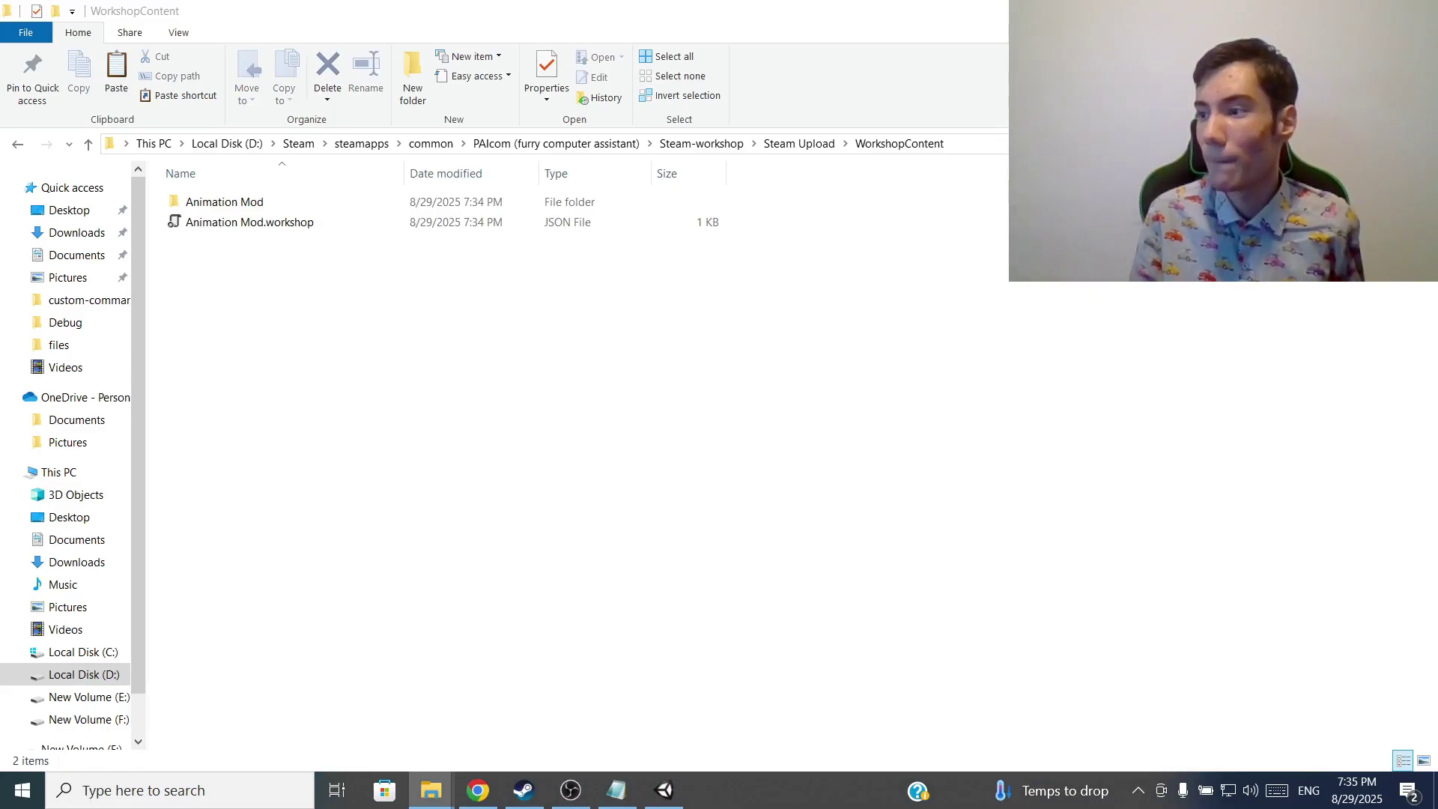
drag(610, 384, 487, 420)
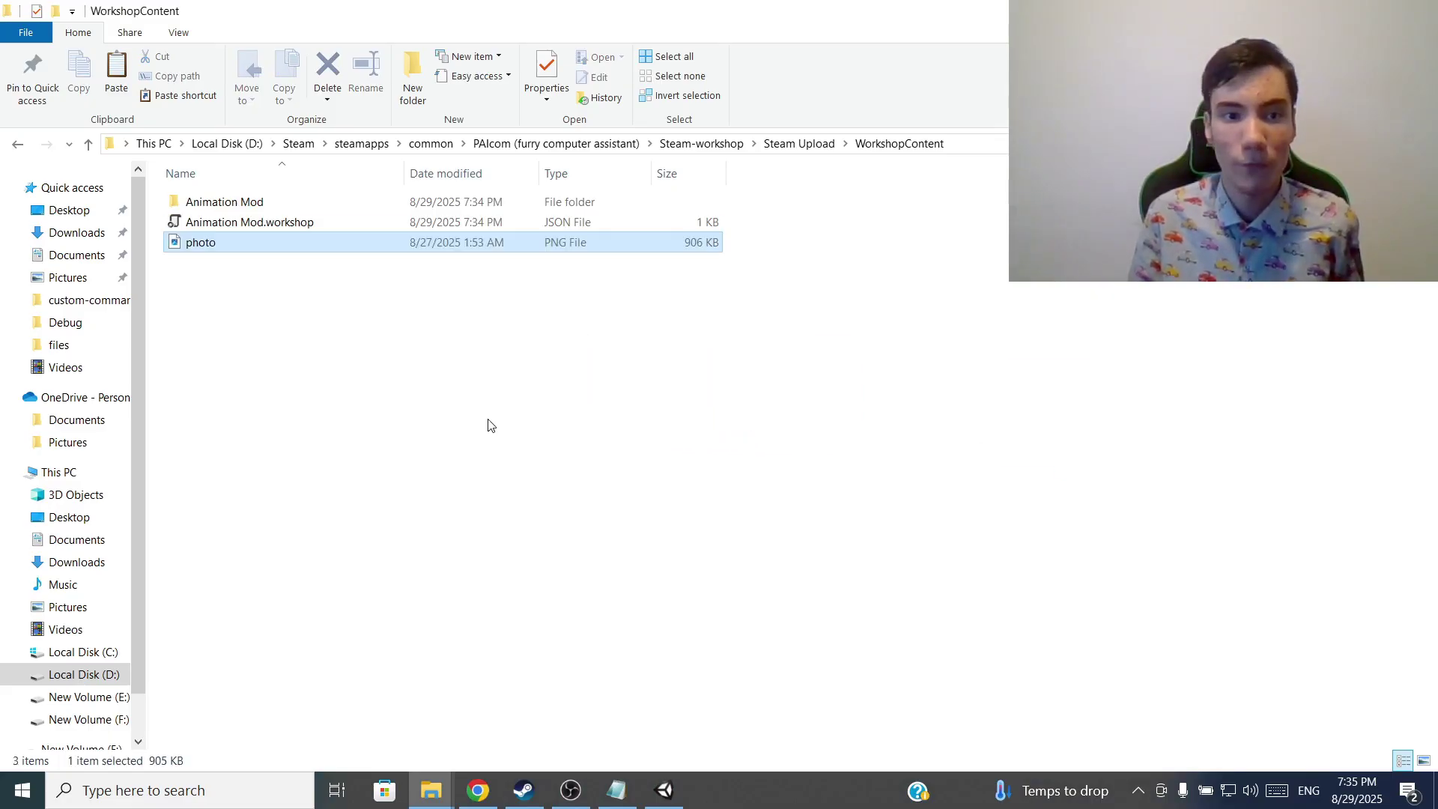
Set the item's preview image filename to photo.png
click(670, 795)
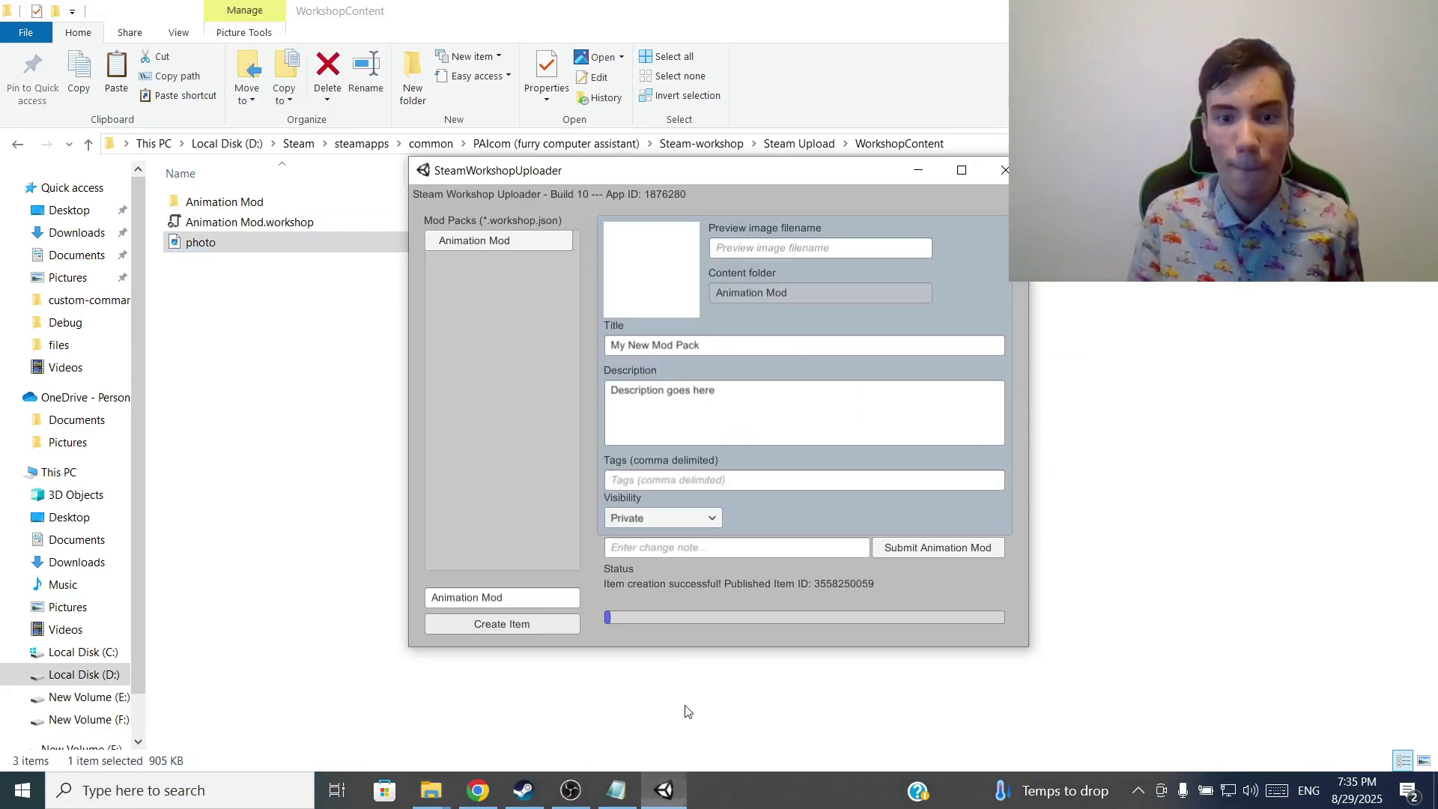
click(812, 241)
text(photo.p)
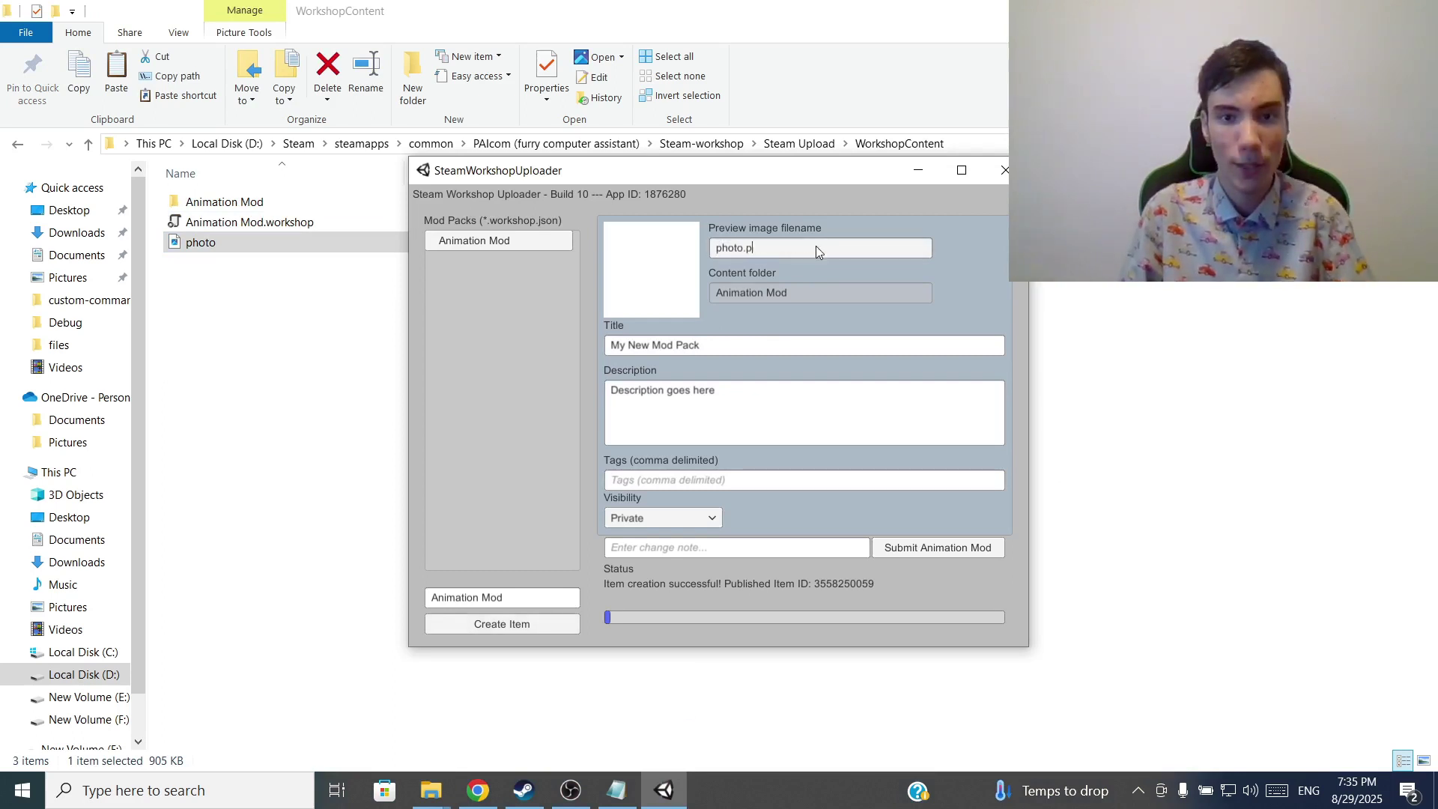
text(ng)
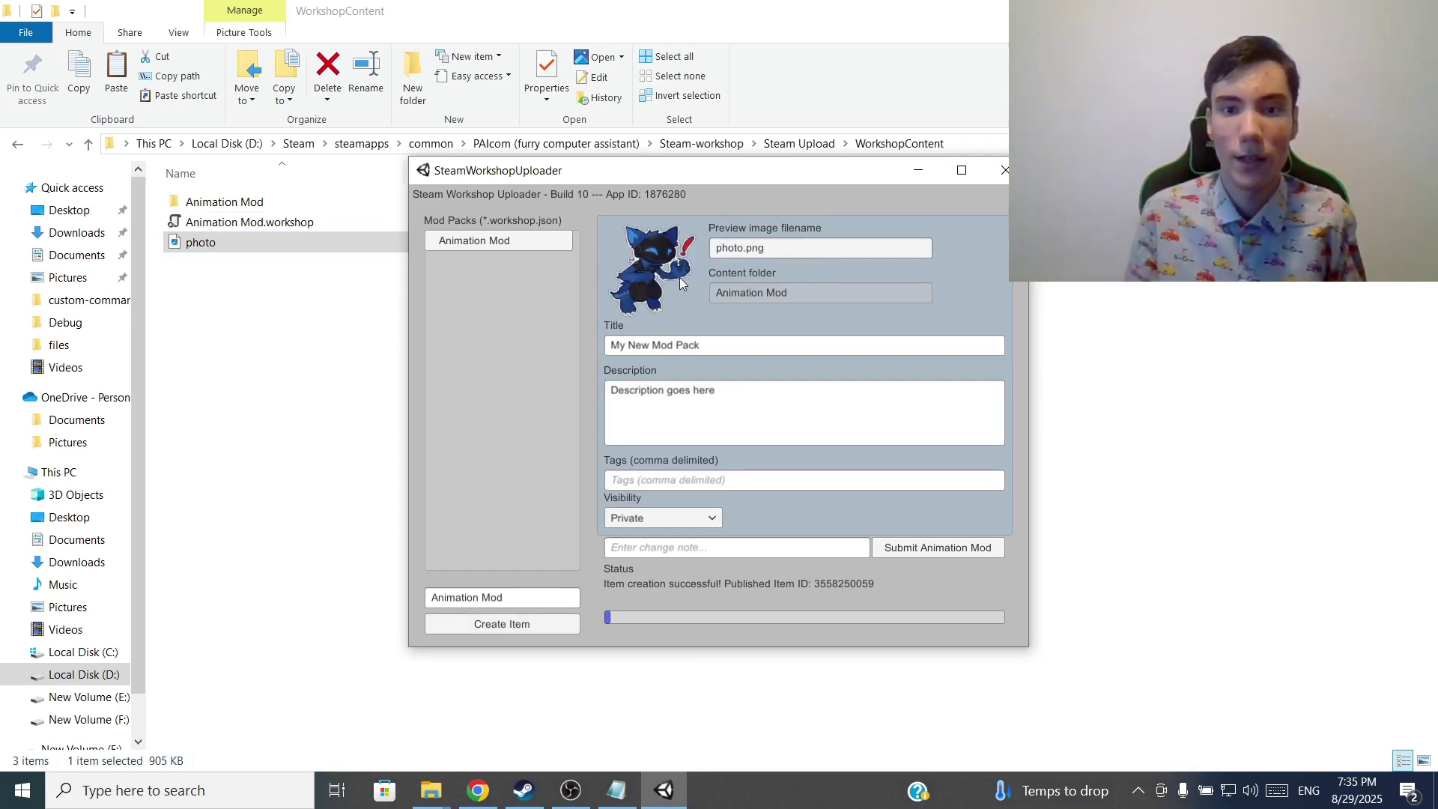
Replace the title with 'Animation Mod' and bring up the Notepad tag notes
click(685, 349)
key(BackSpace)
key(BackSpace)
key(BackSpace)
key(BackSpace)
key(BackSpace)
key(BackSpace)
key(BackSpace)
key(BackSpace)
key(BackSpace)
key(BackSpace)
key(BackSpace)
key(BackSpace)
key(BackSpace)
key(BackSpace)
key(BackSpace)
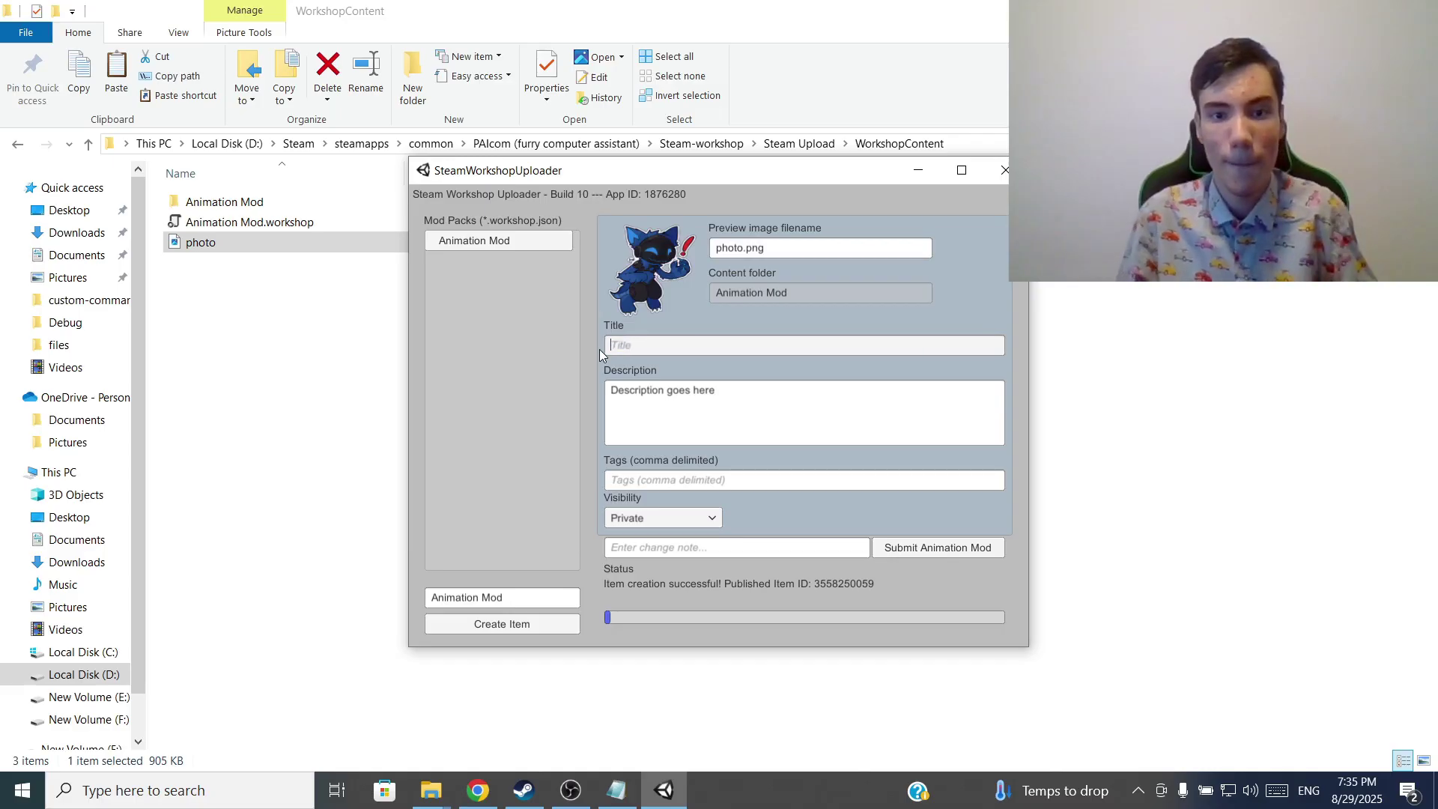
text(Animation Mod)
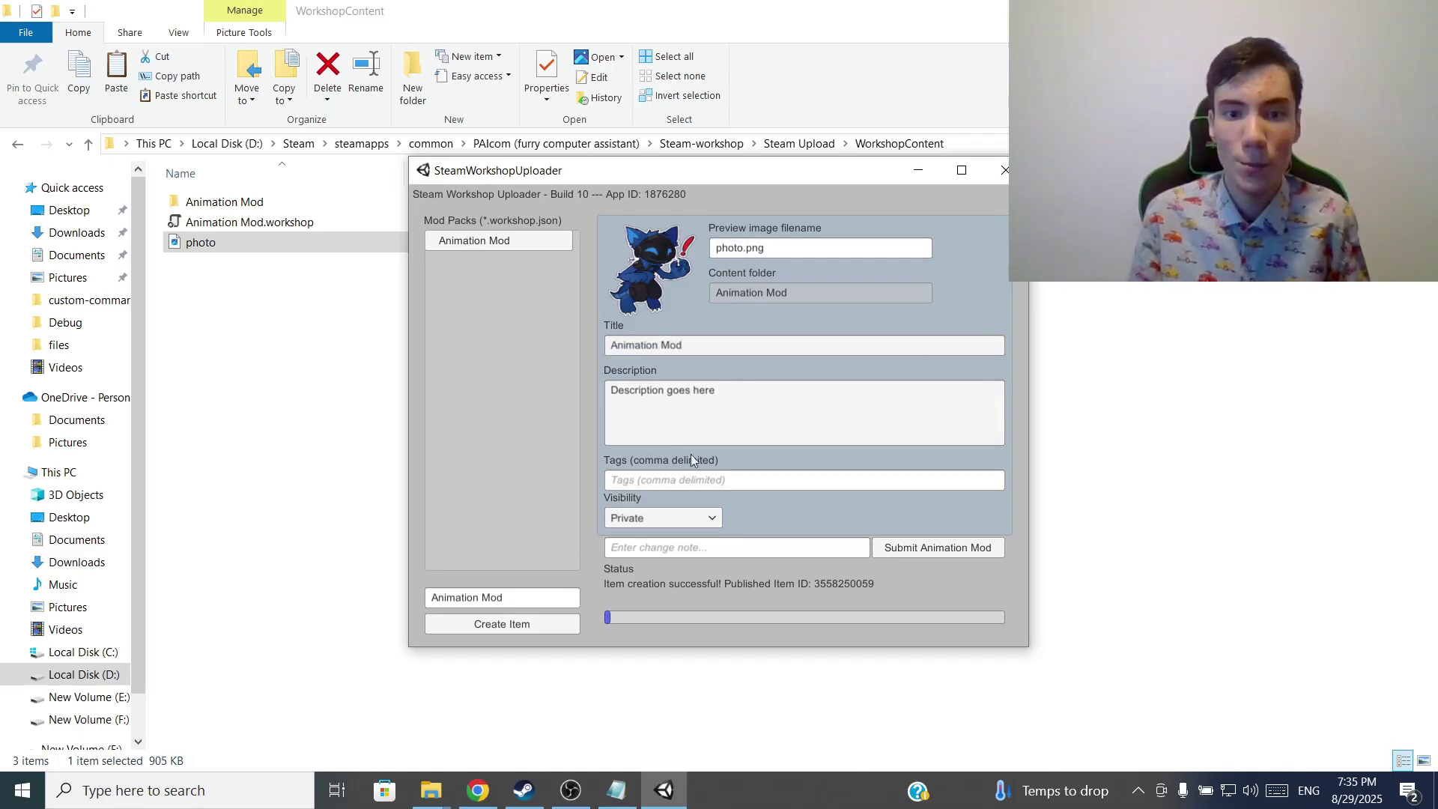
click(626, 796)
Move Notepad lower and highlight the Voice Lines, Custom Commands and Voice Assistant tag lines
drag(470, 339, 516, 572)
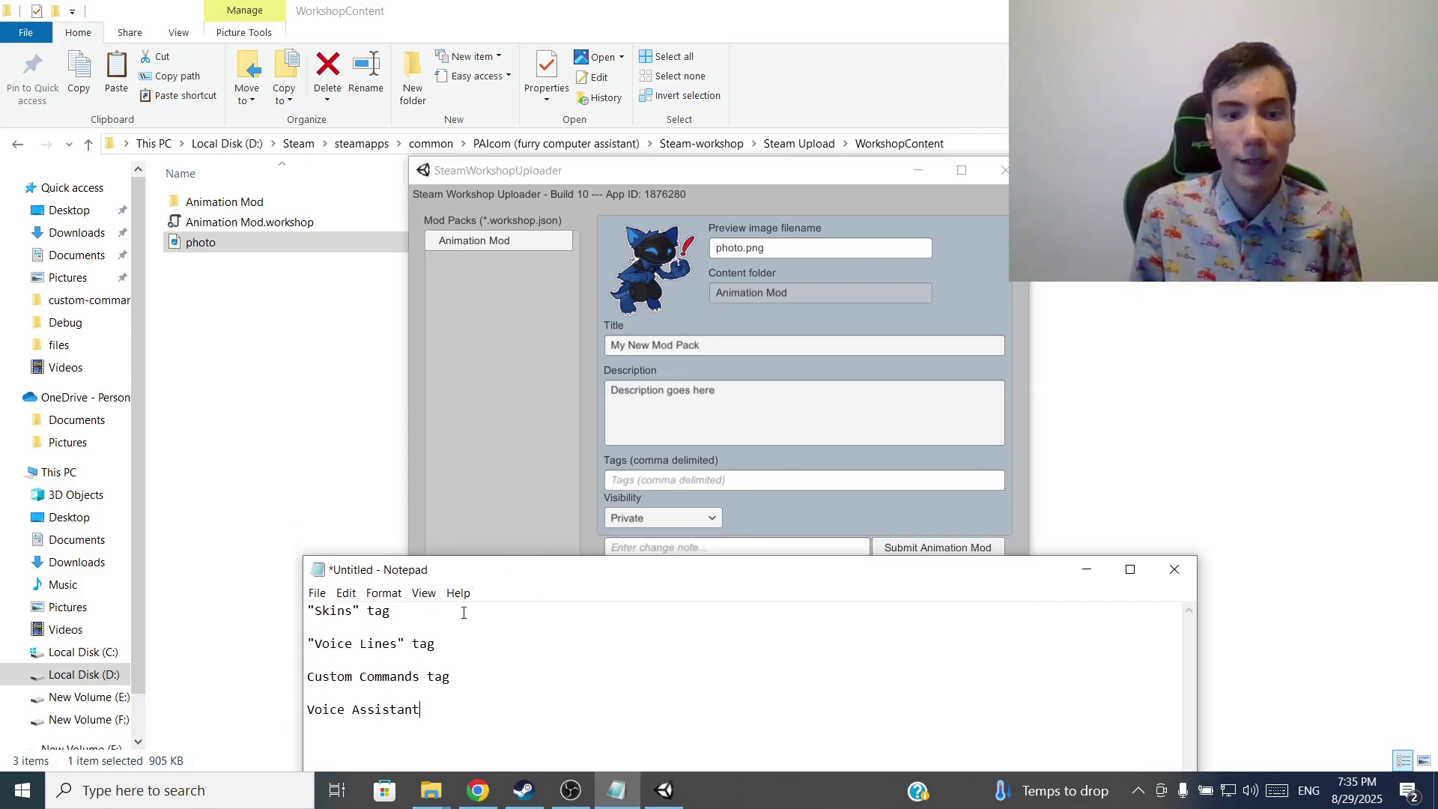
drag(457, 636, 293, 641)
drag(456, 678, 308, 675)
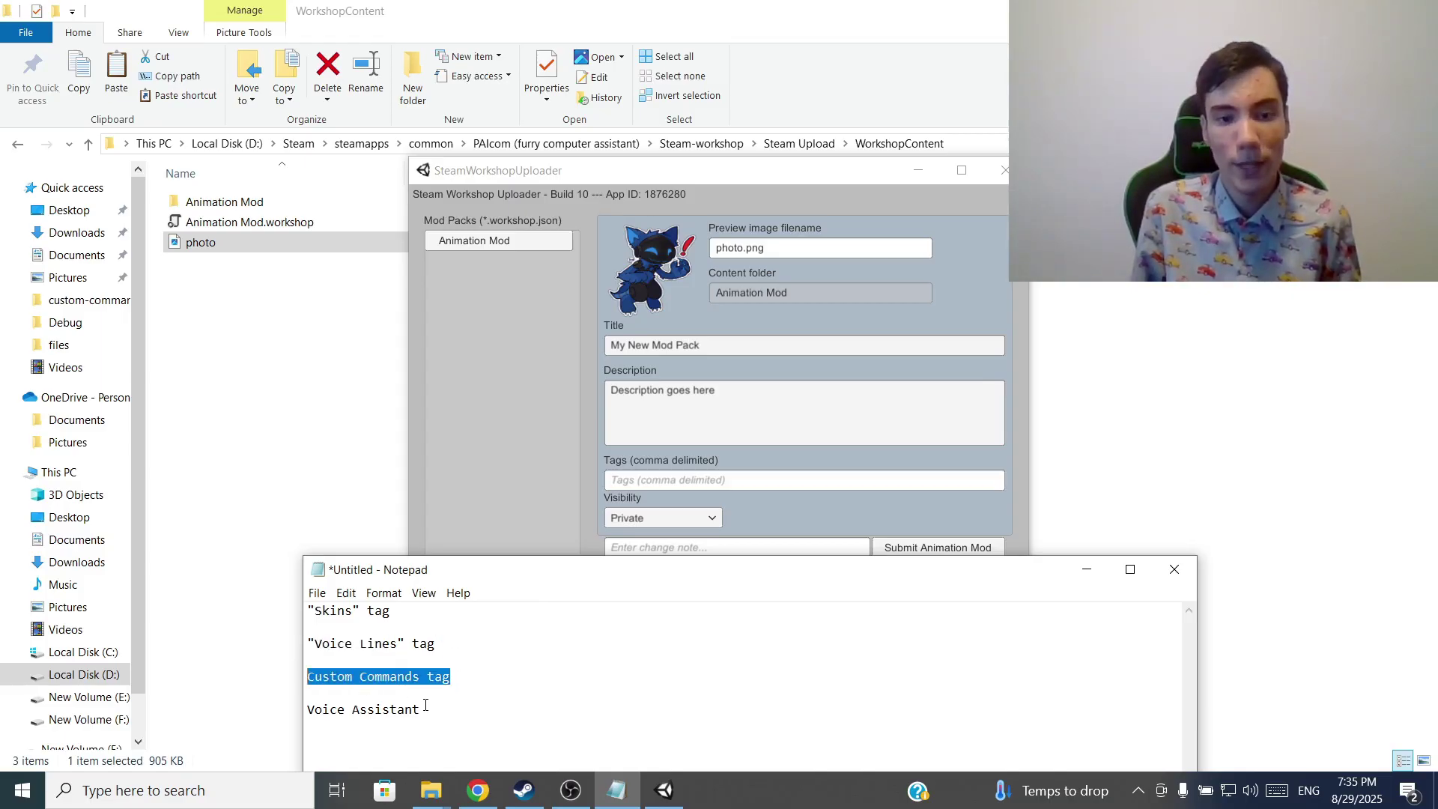
drag(428, 704, 308, 707)
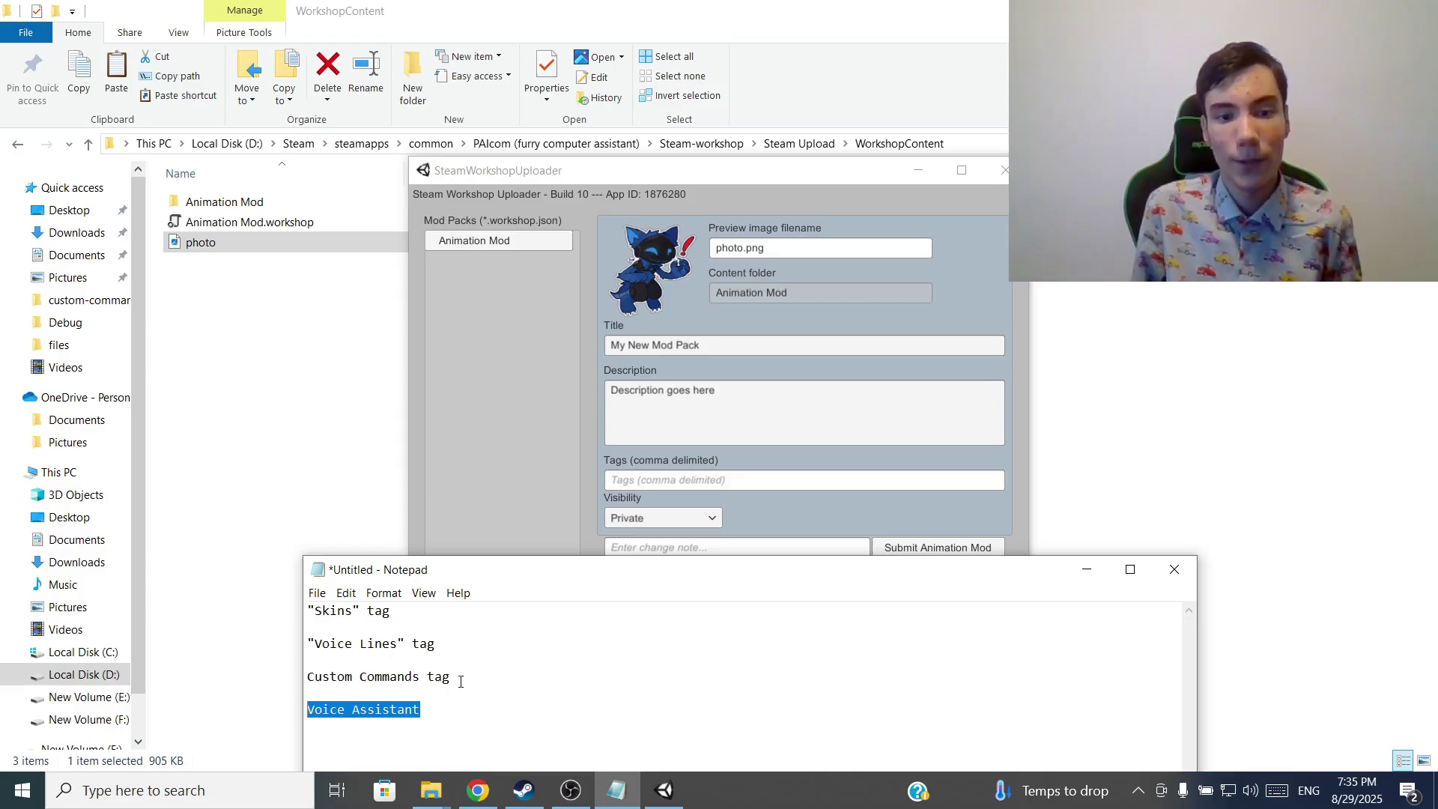
Highlight the first three tag lines, then inspect animation images 1–24 in PAIcom's animations folder
drag(460, 681, 295, 595)
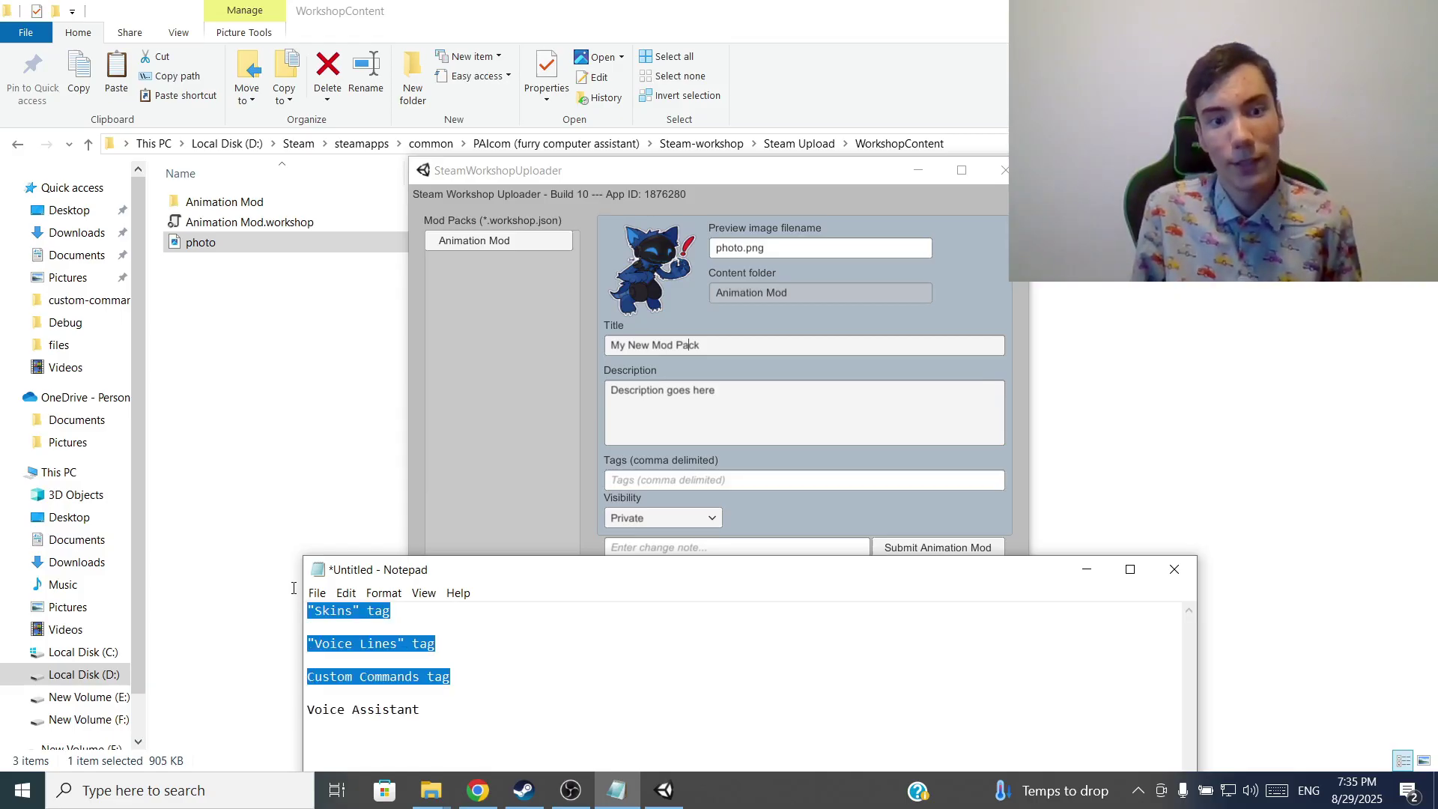
click(241, 313)
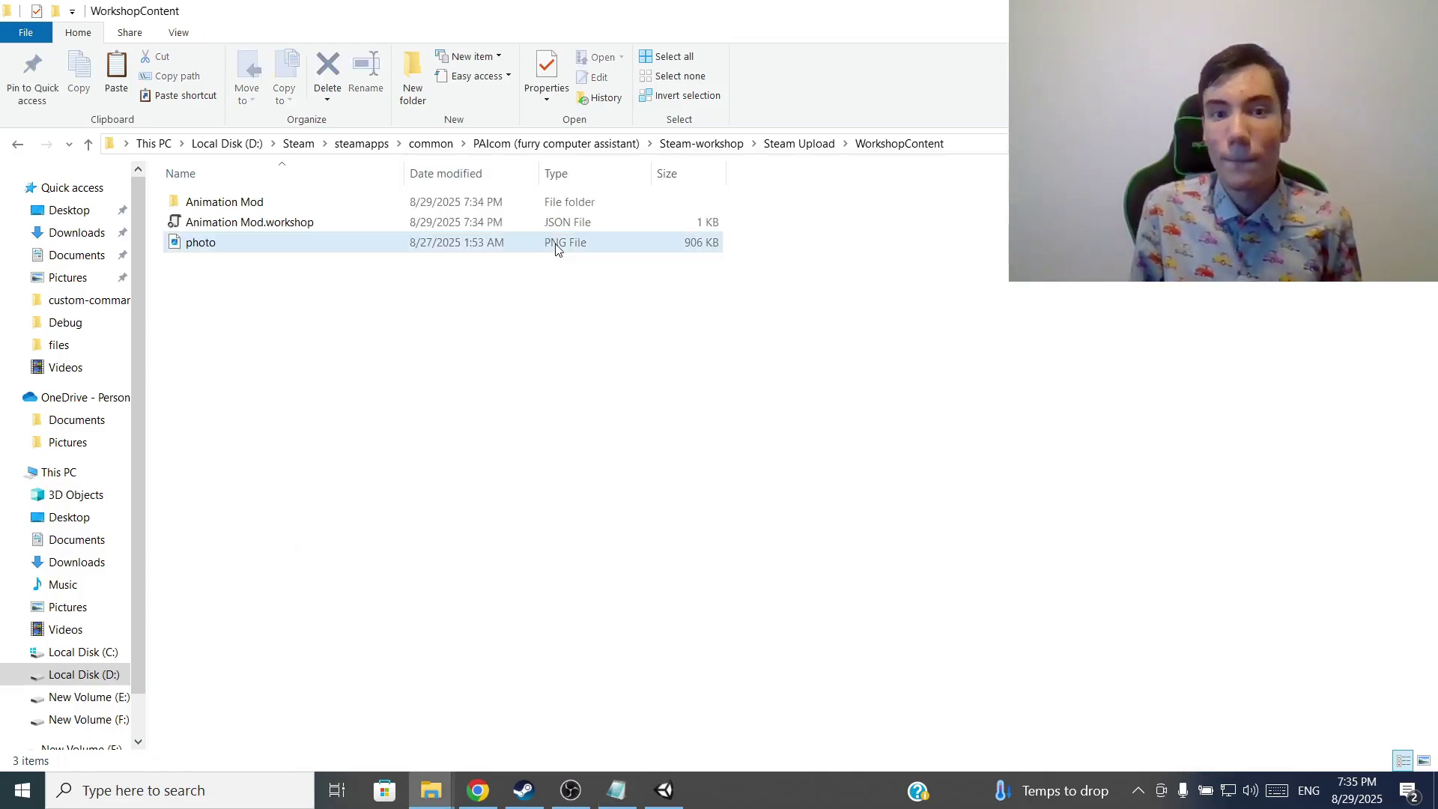
click(555, 144)
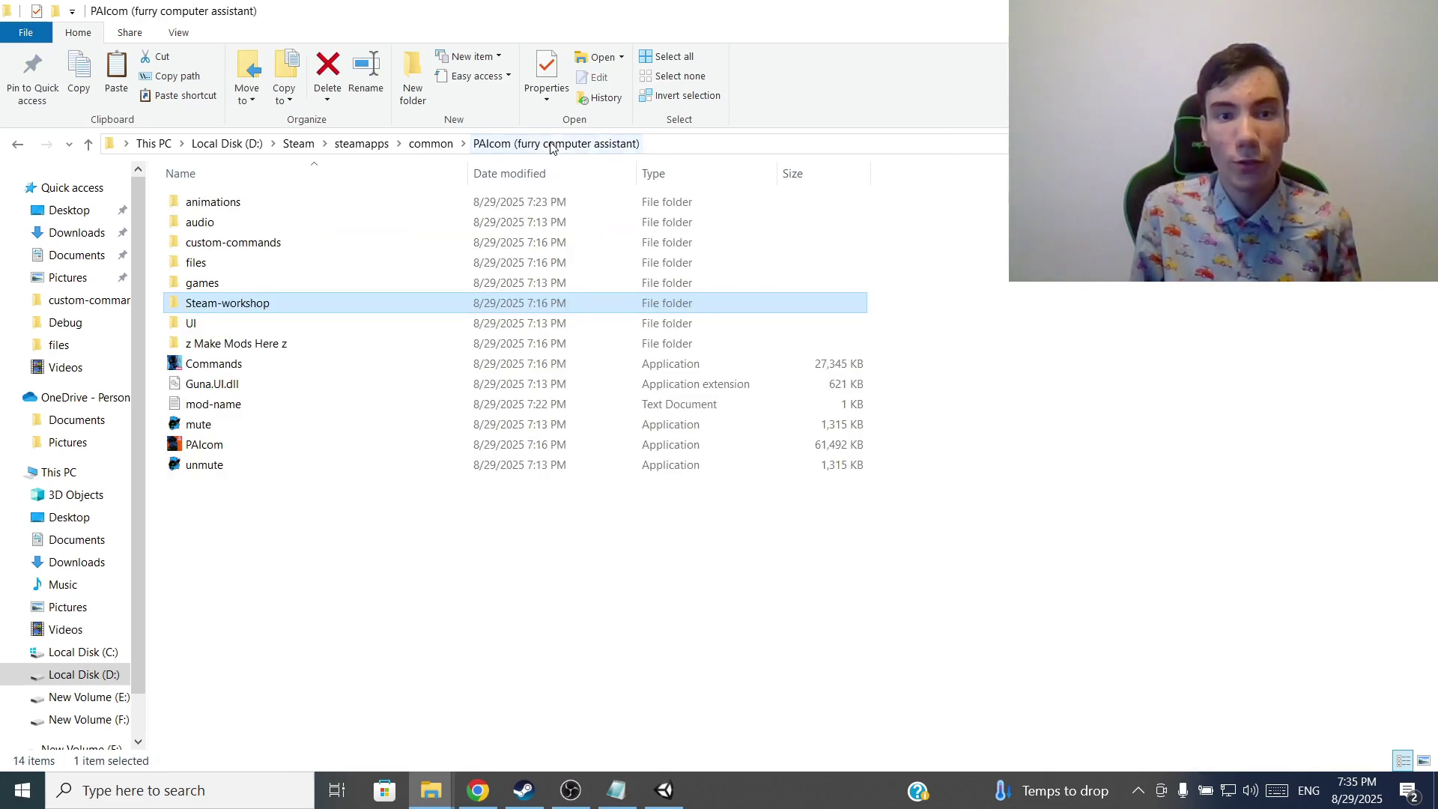
double_click(271, 207)
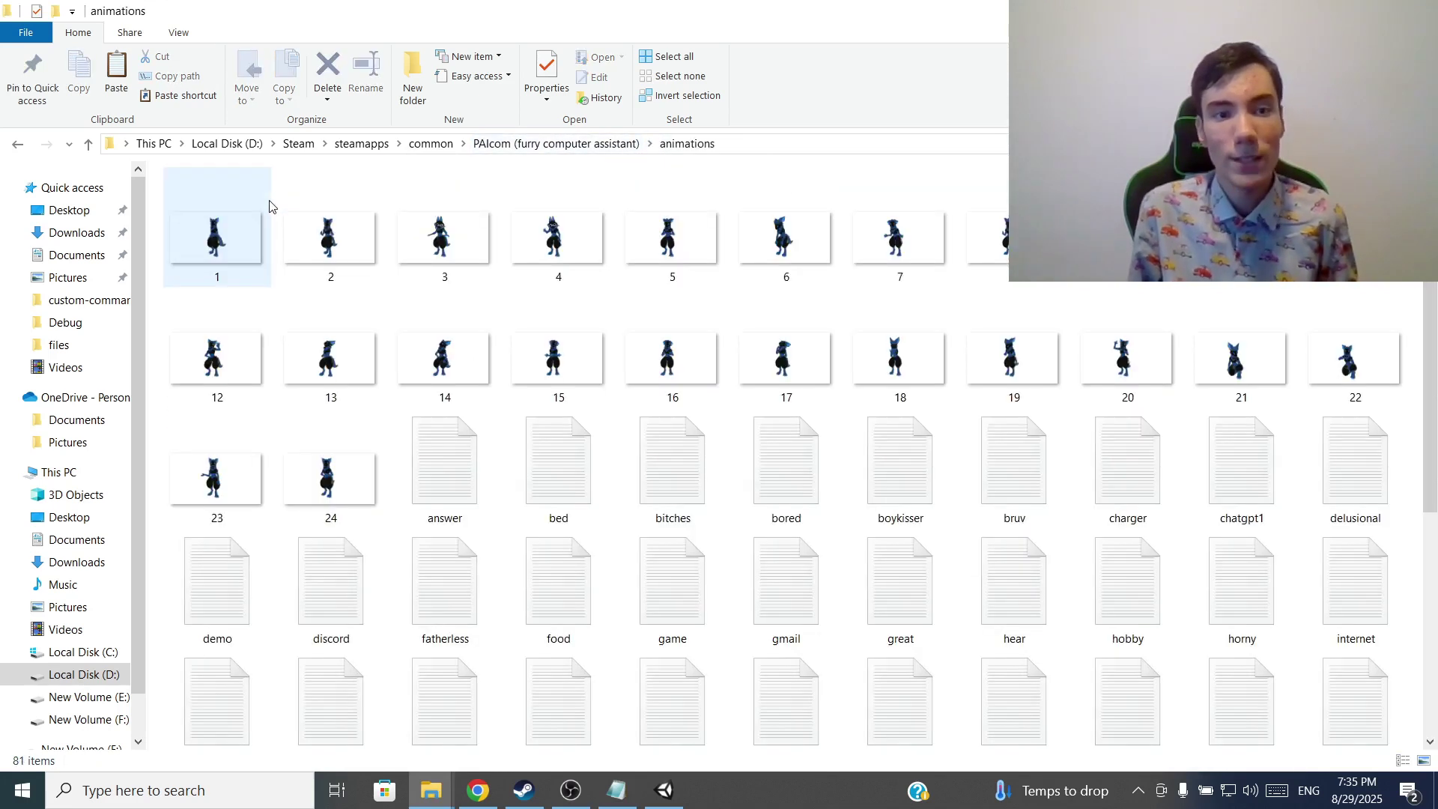
click(226, 219)
shift+click(346, 452)
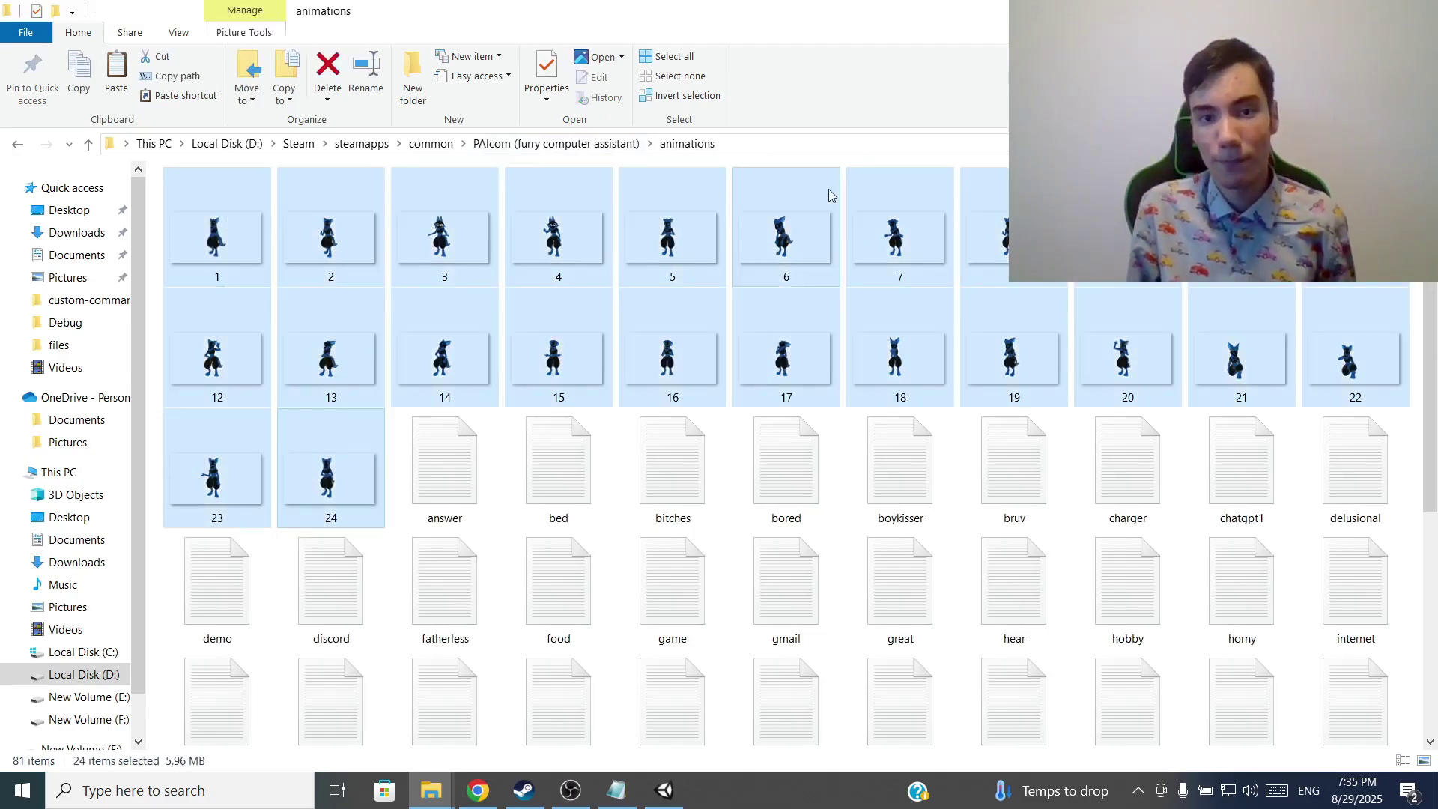
key(BackSpace)
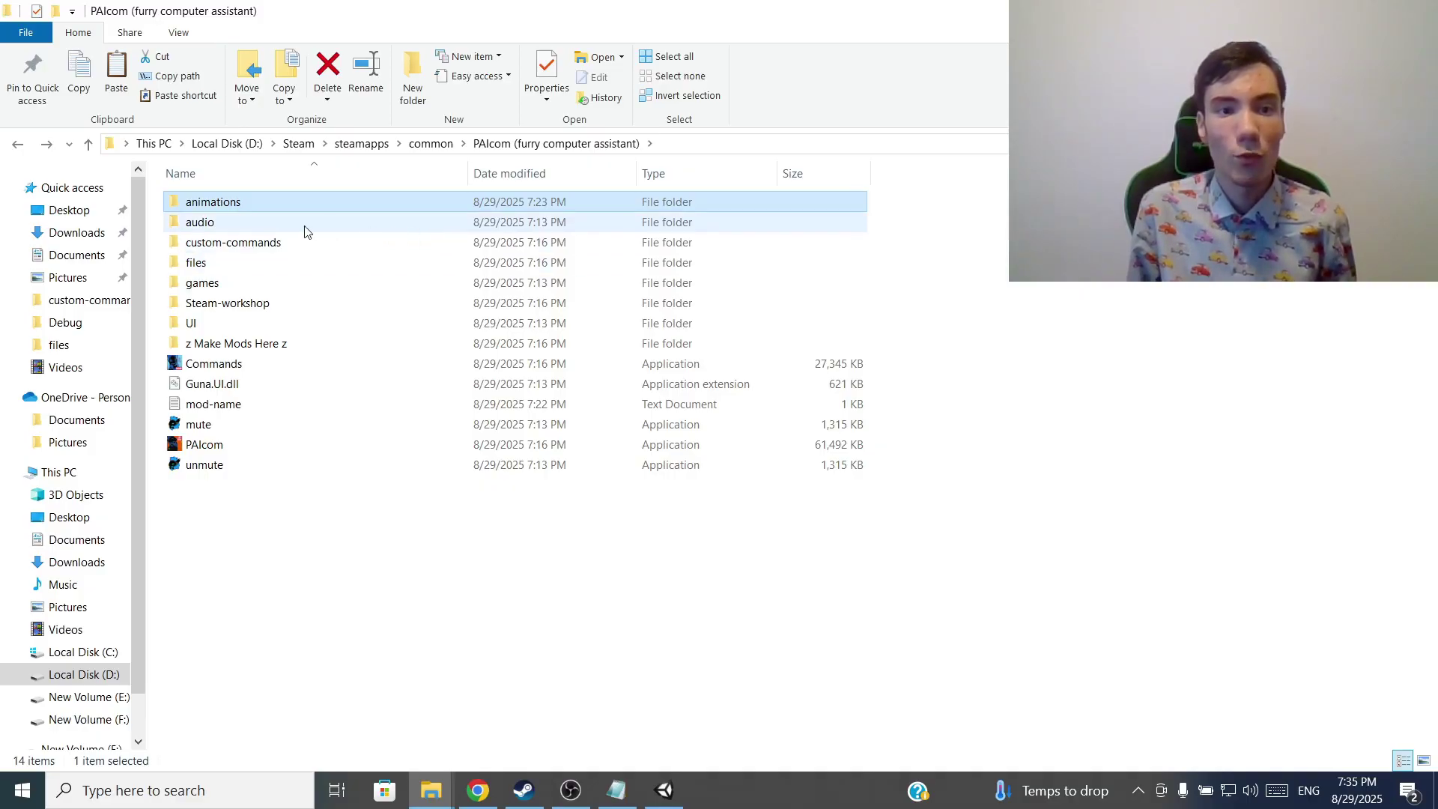
Inspect the audio folder's files from angry to delusional, then go back
double_click(305, 228)
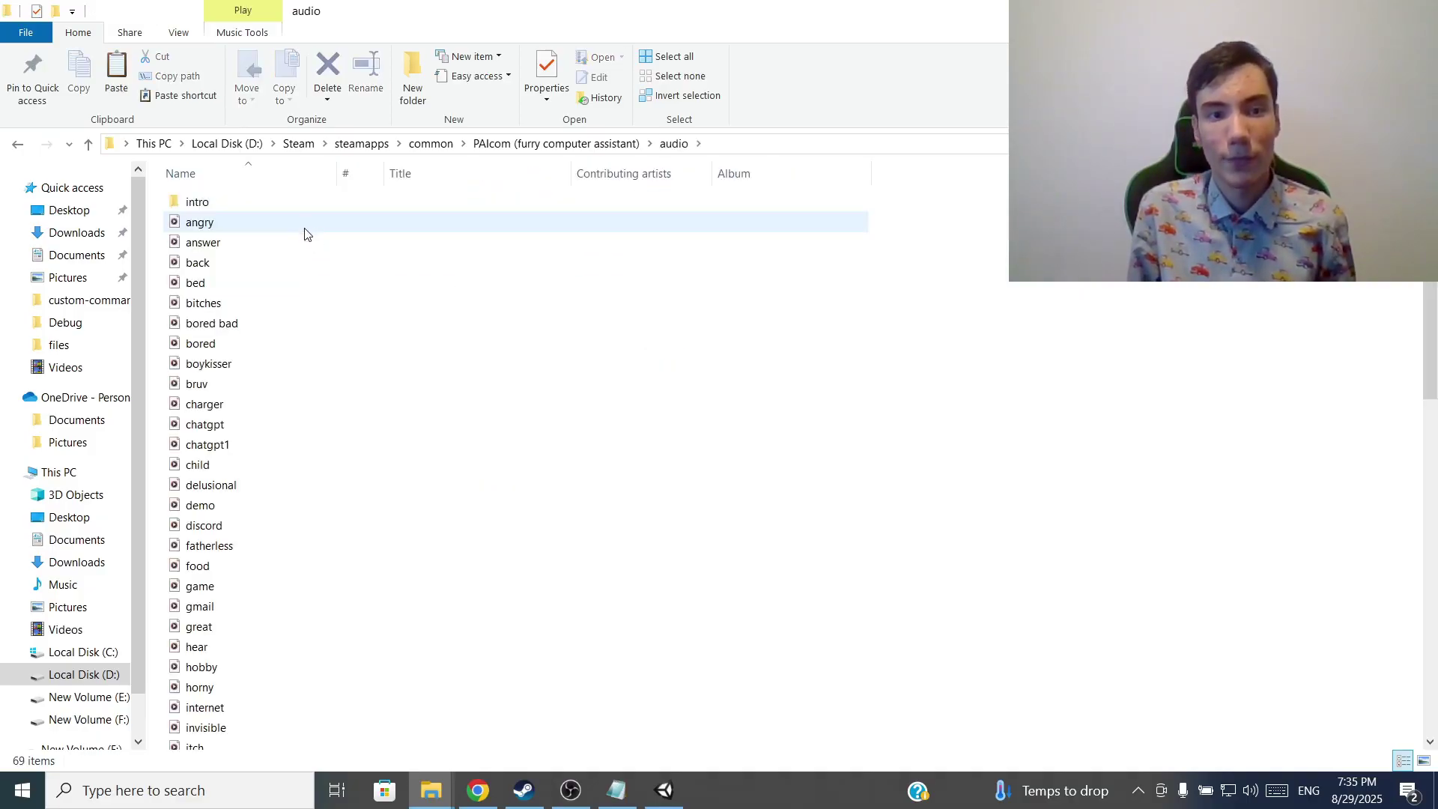
click(234, 226)
shift+click(241, 485)
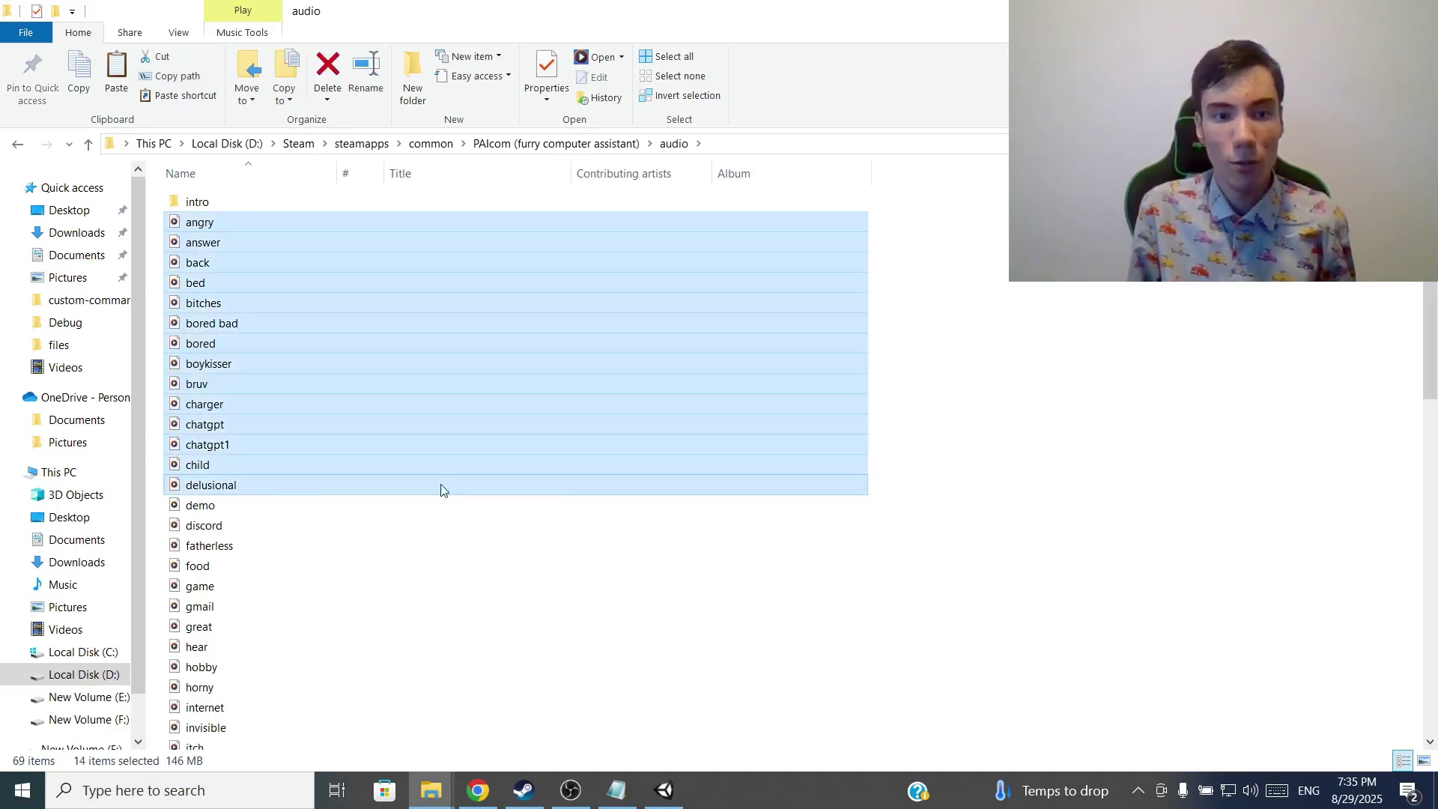
scroll(681, 631, down, 10)
key(alt+Left)
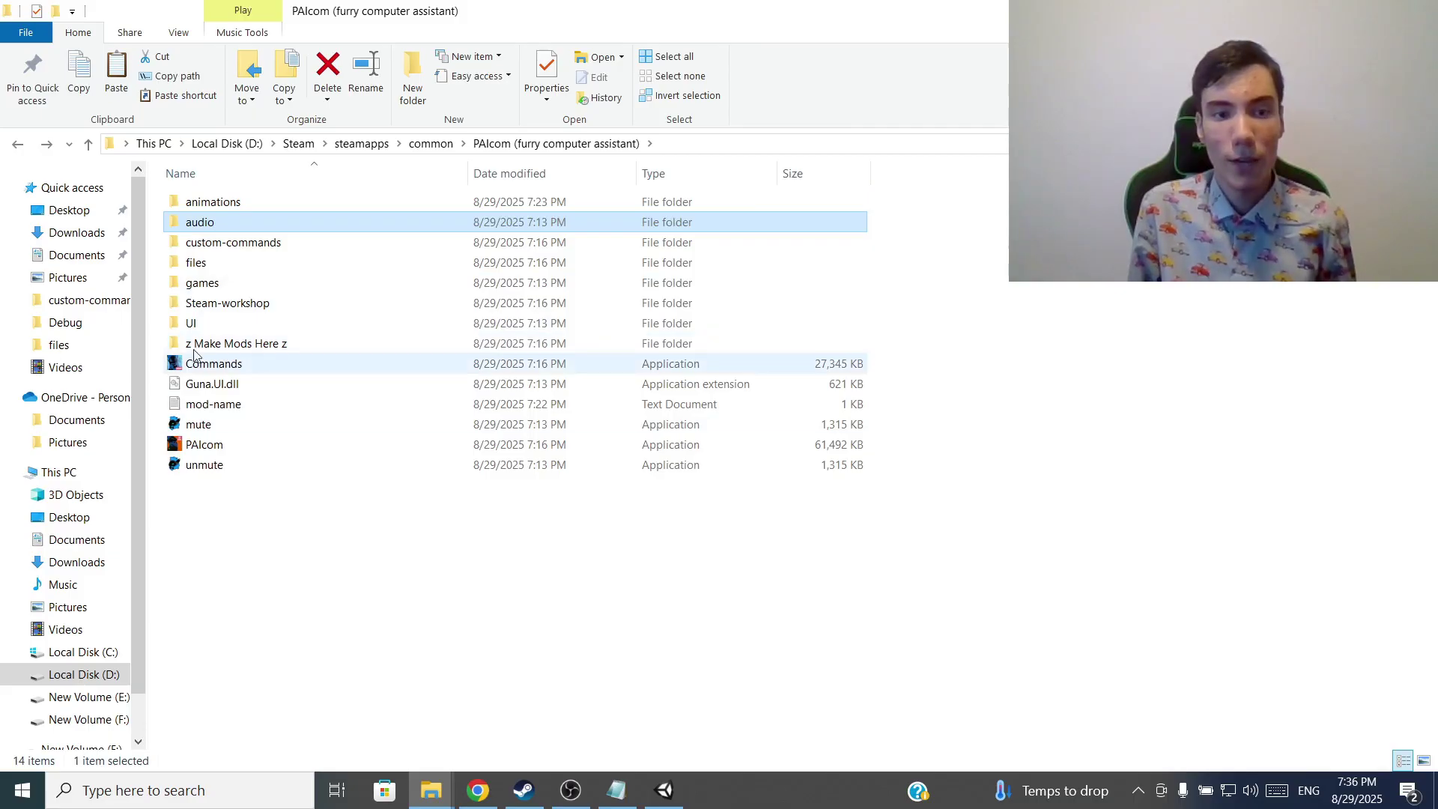
Read the Modding documentation in z Make Mods Here z, close it, and return to the PAIcom folder
double_click(210, 344)
double_click(225, 303)
scroll(706, 389, down, 5)
scroll(706, 389, down, 10)
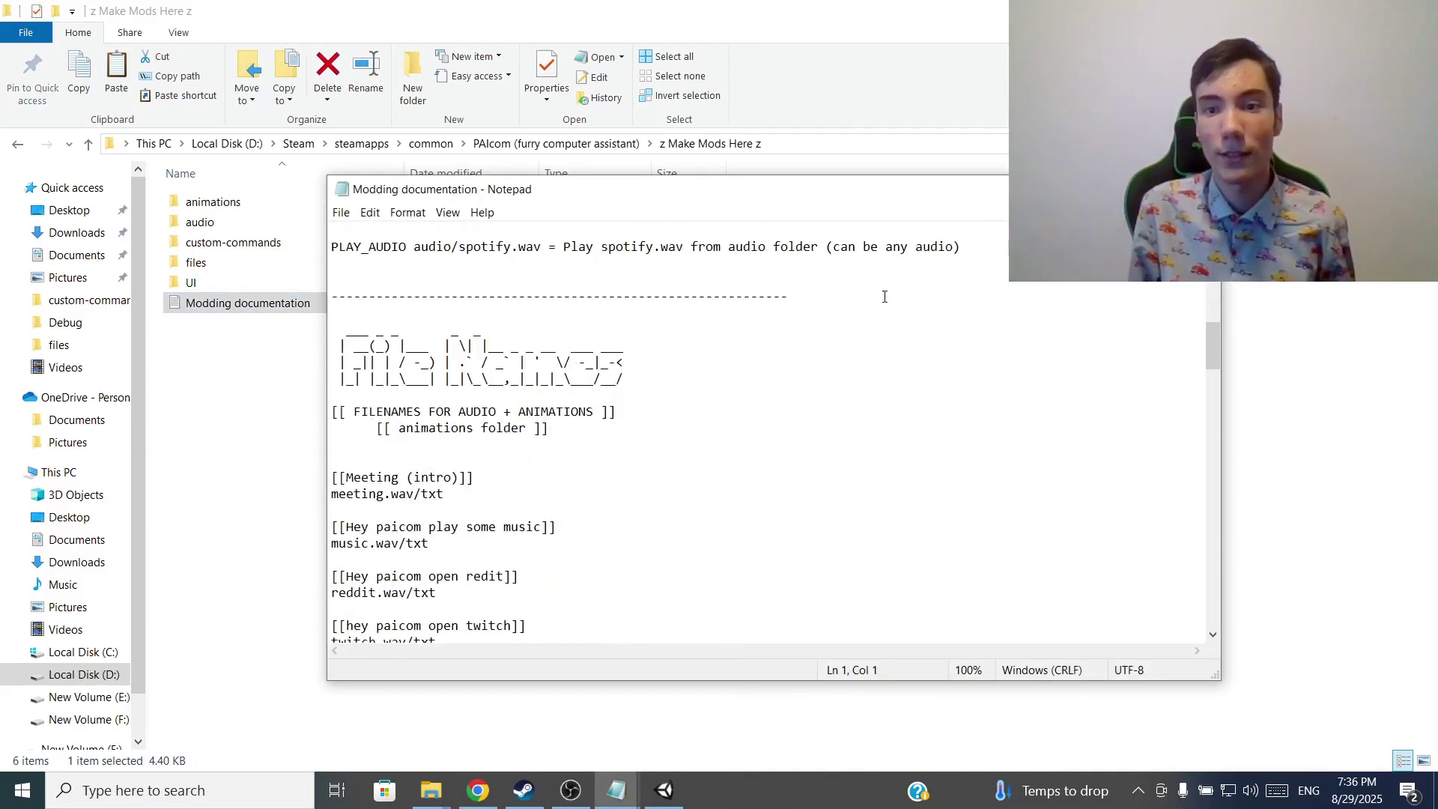
key(alt+F4)
key(alt+Up)
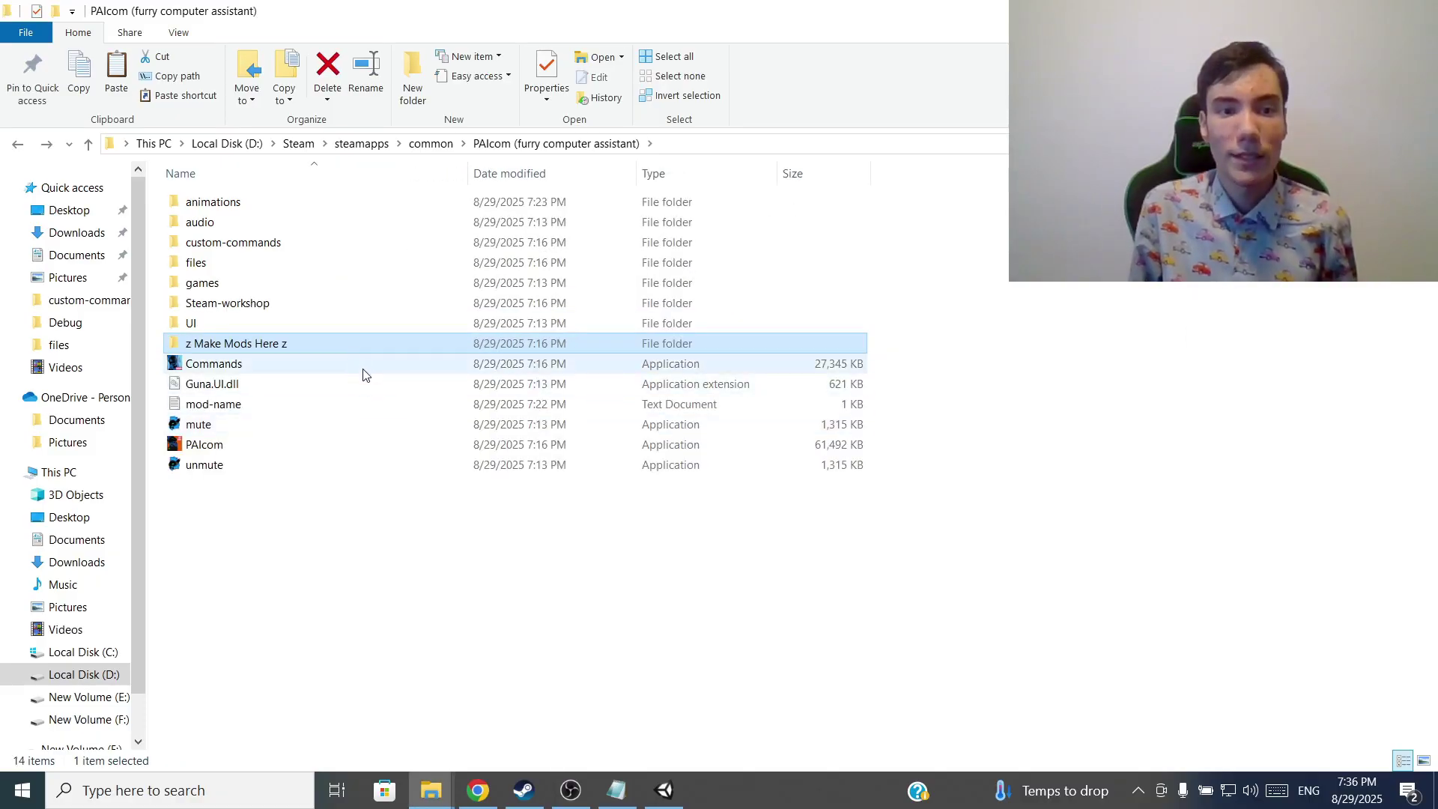
Copy the animations folder from the z Make Mods Here z folder
double_click(306, 349)
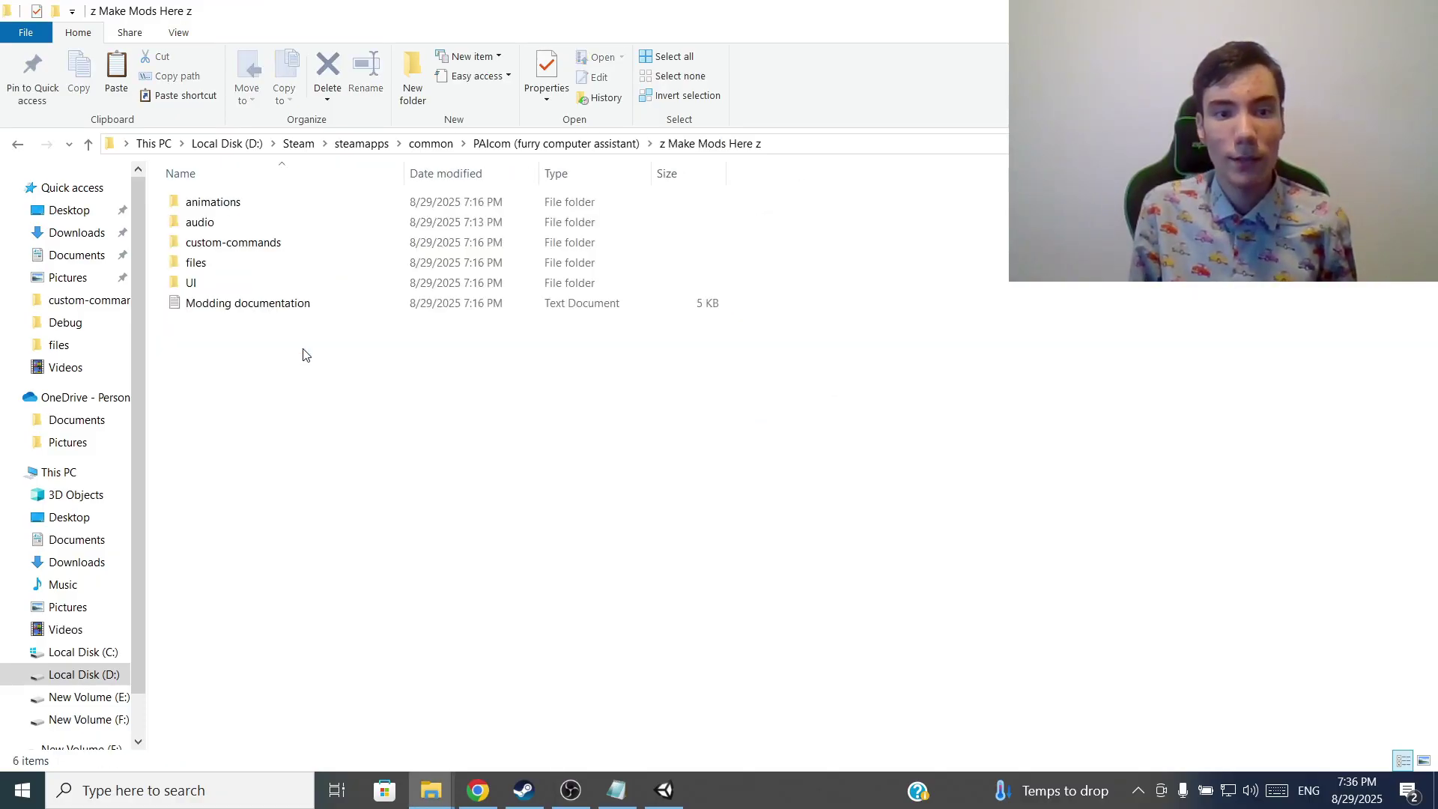
click(210, 208)
right_click(211, 207)
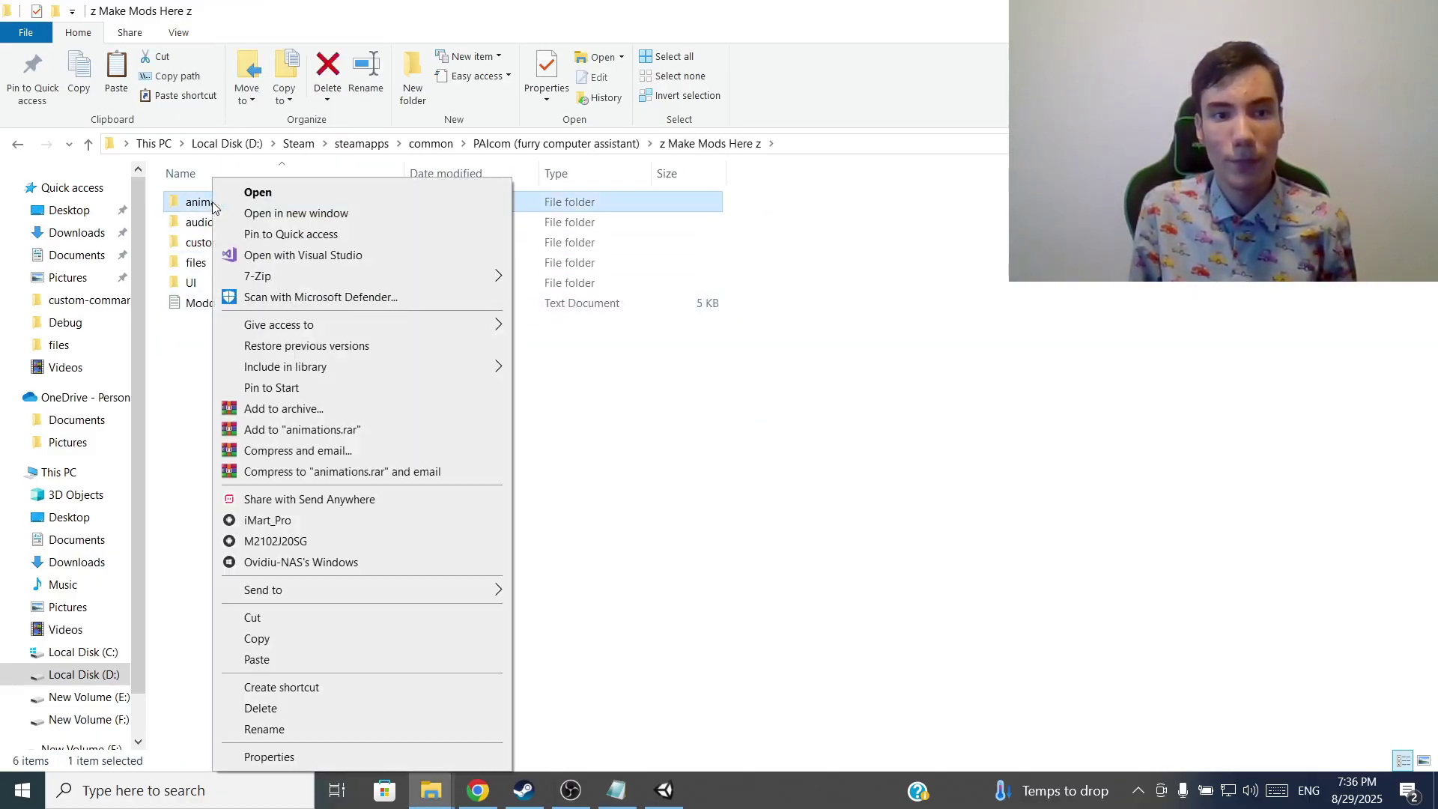
click(305, 639)
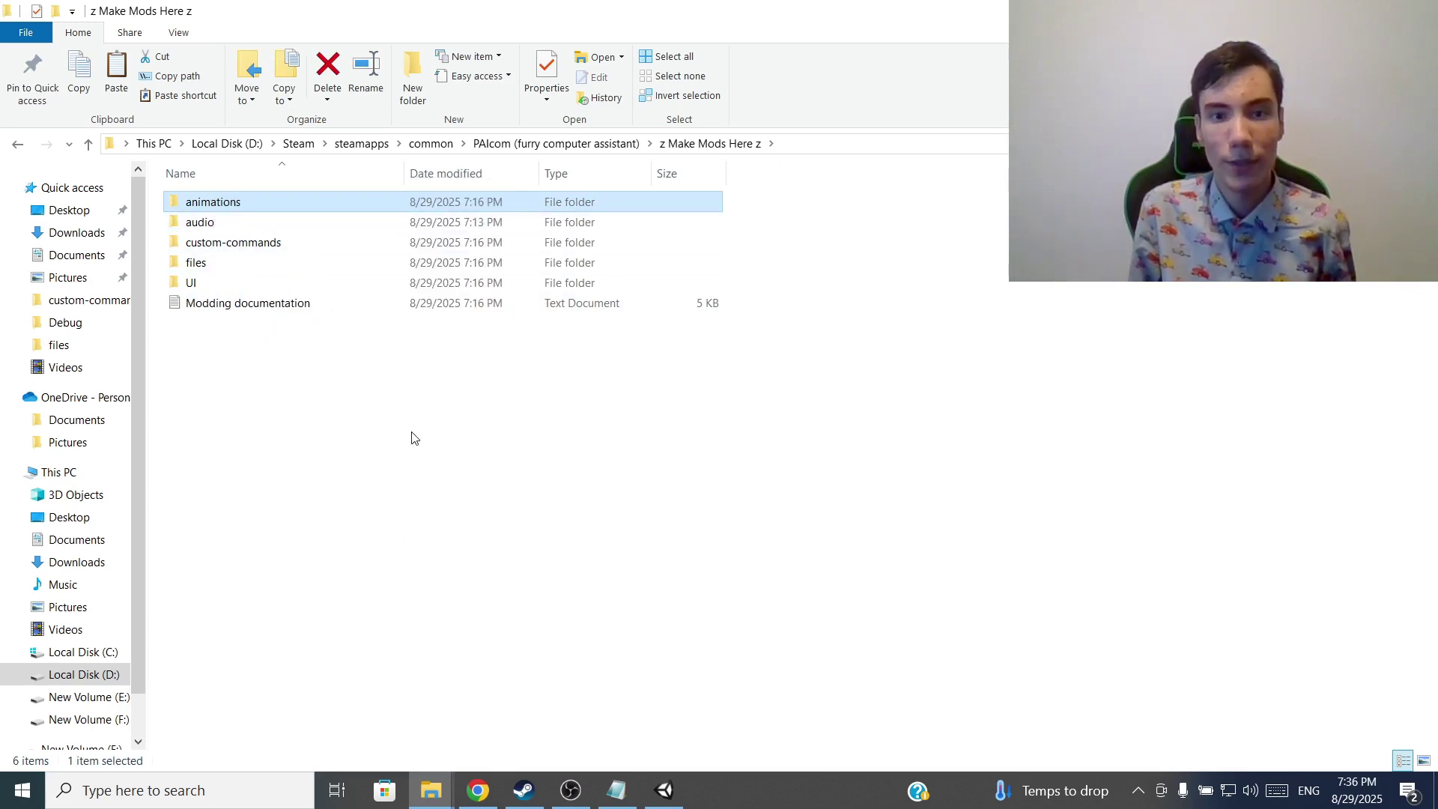
Paste the animations folder into Steam-workshop > Steam Upload > WorkshopContent > Animation Mod
key(BackSpace)
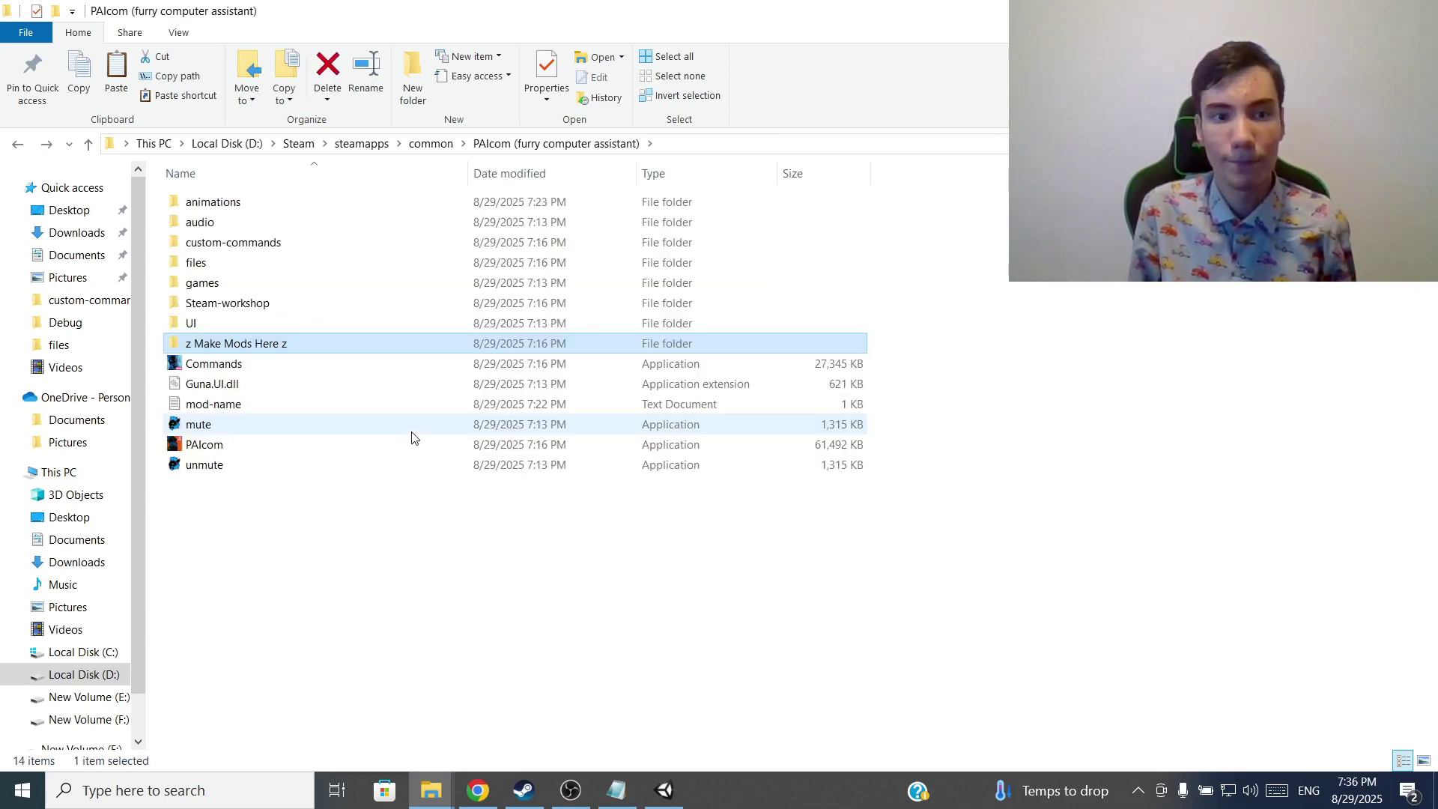
double_click(266, 303)
click(265, 247)
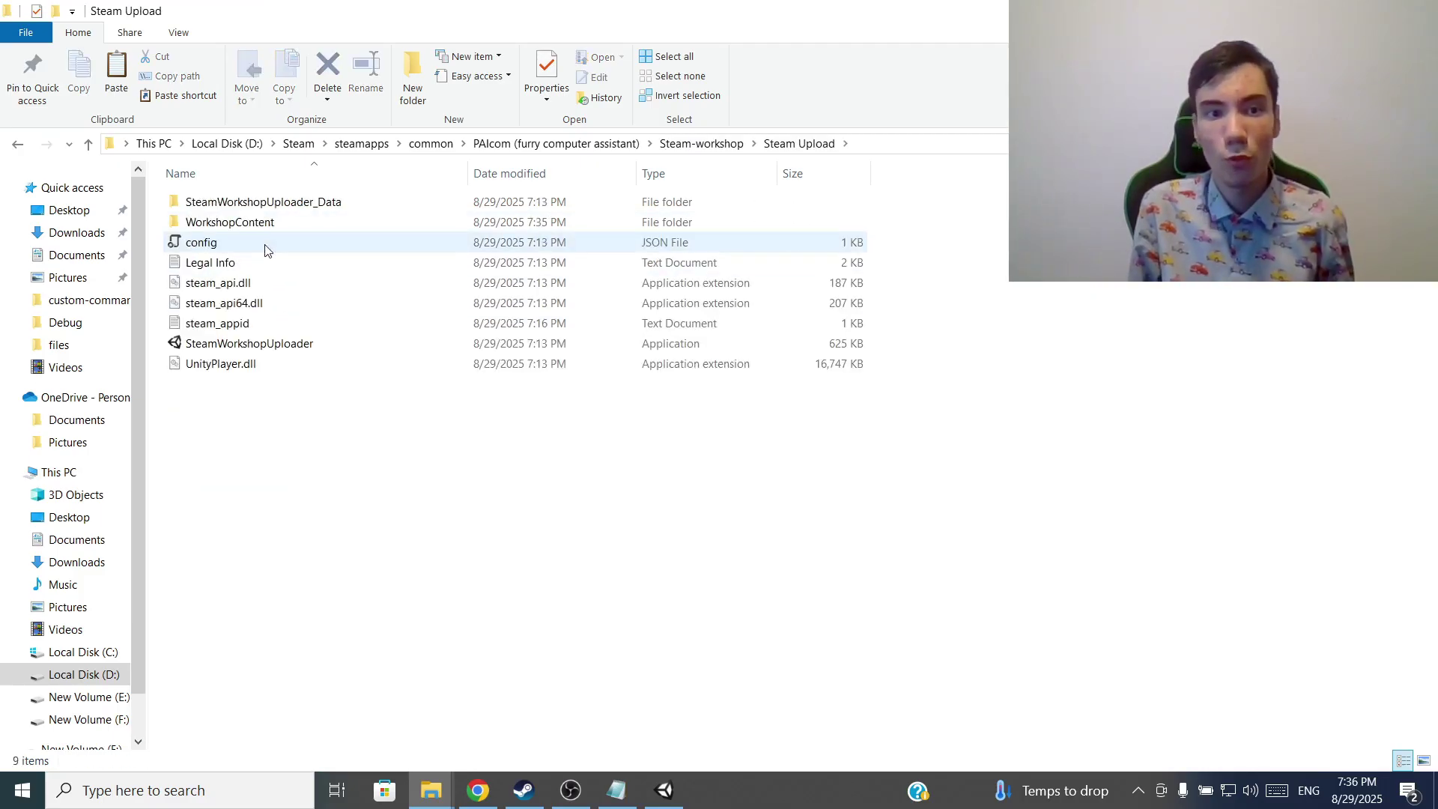
double_click(262, 222)
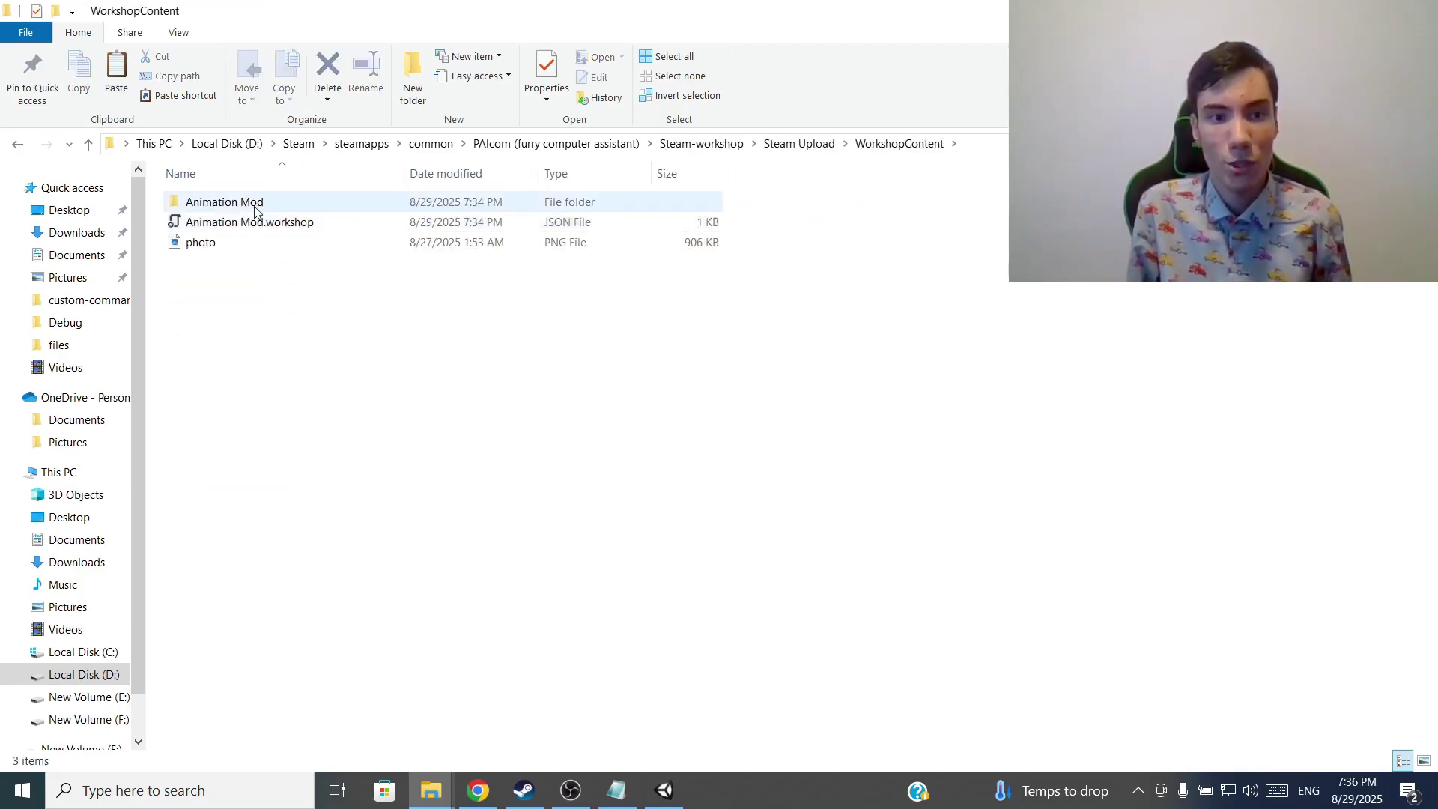
double_click(256, 210)
key(ctrl+v)
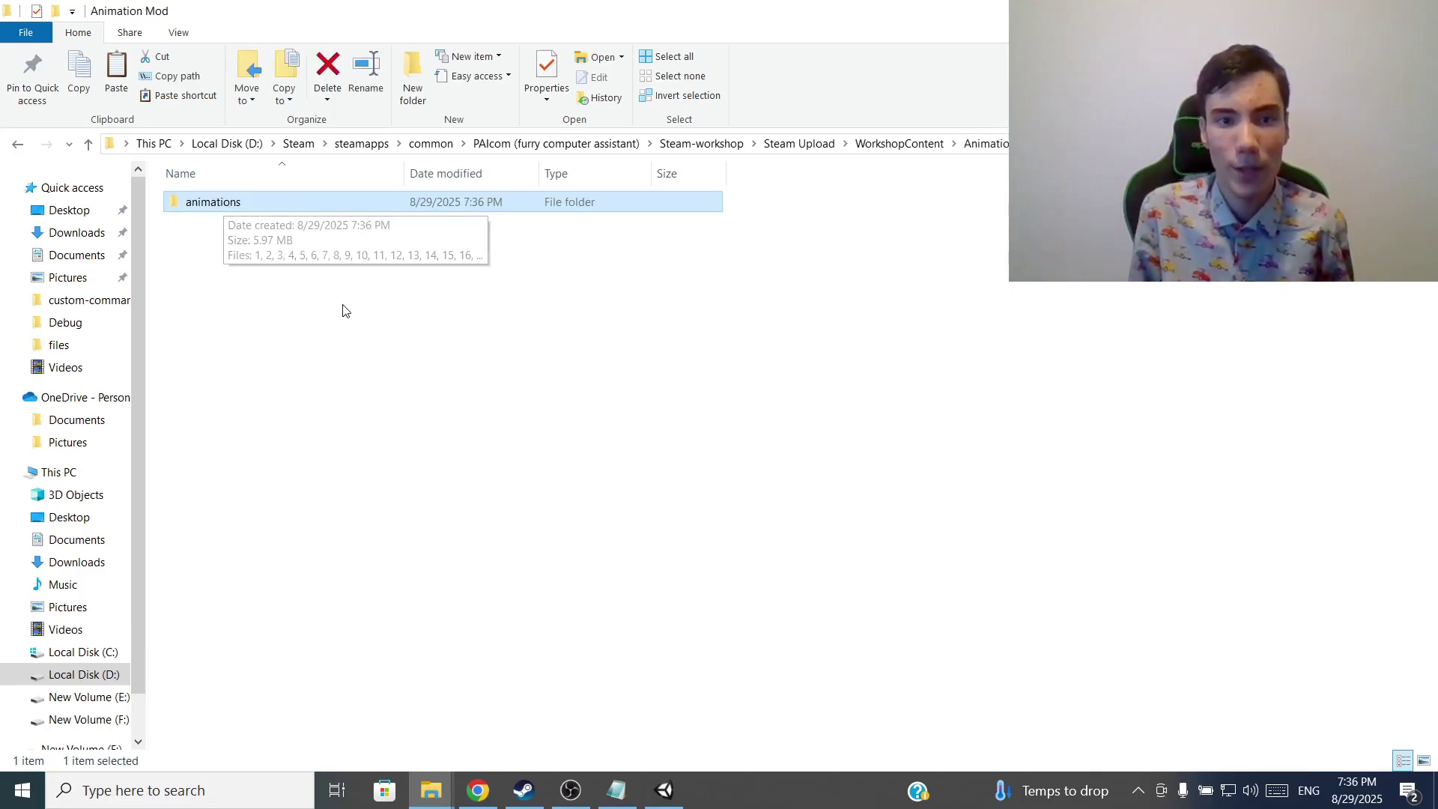
Create a new text document named mod-name in the Animation Mod folder
right_click(272, 232)
mouse_move(402, 492)
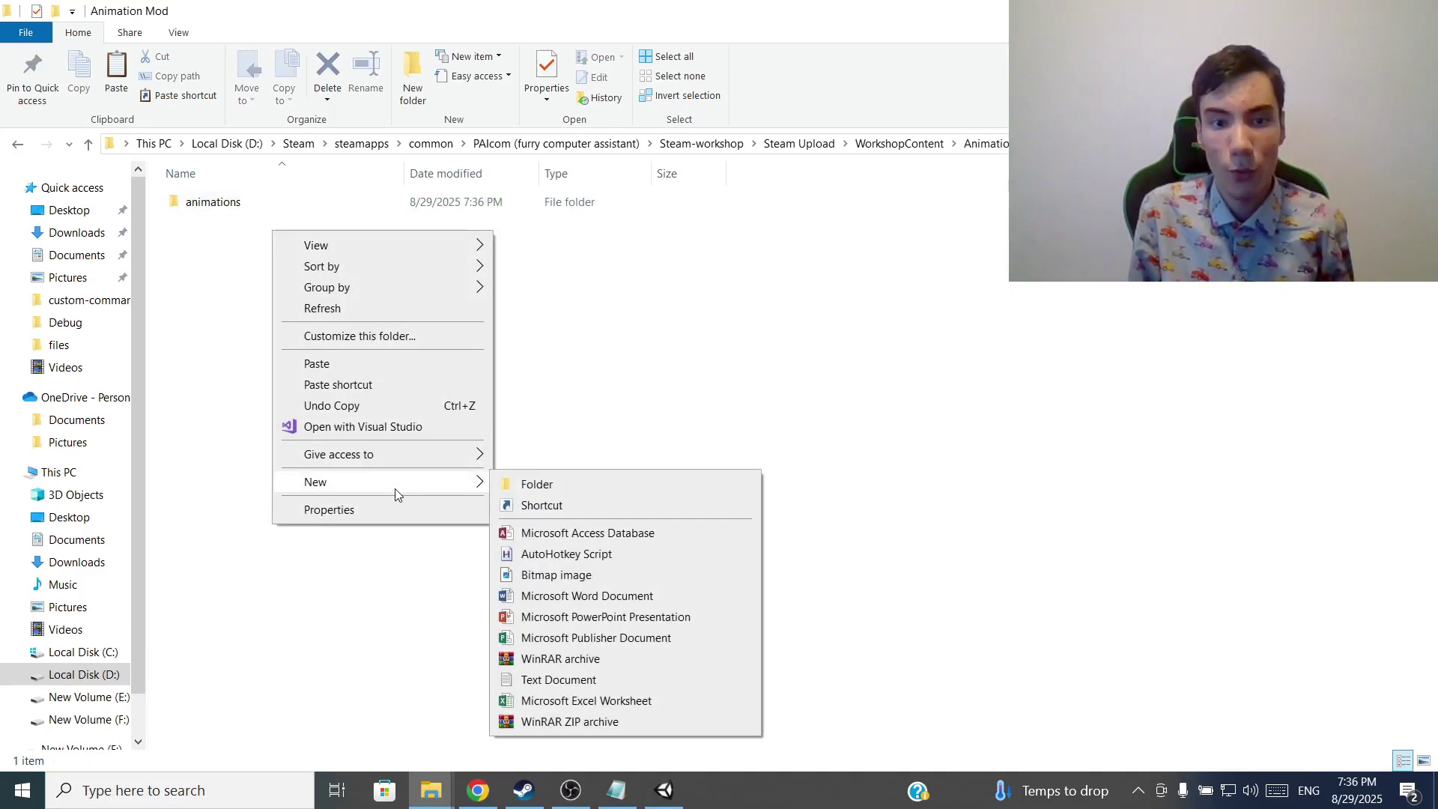
click(587, 679)
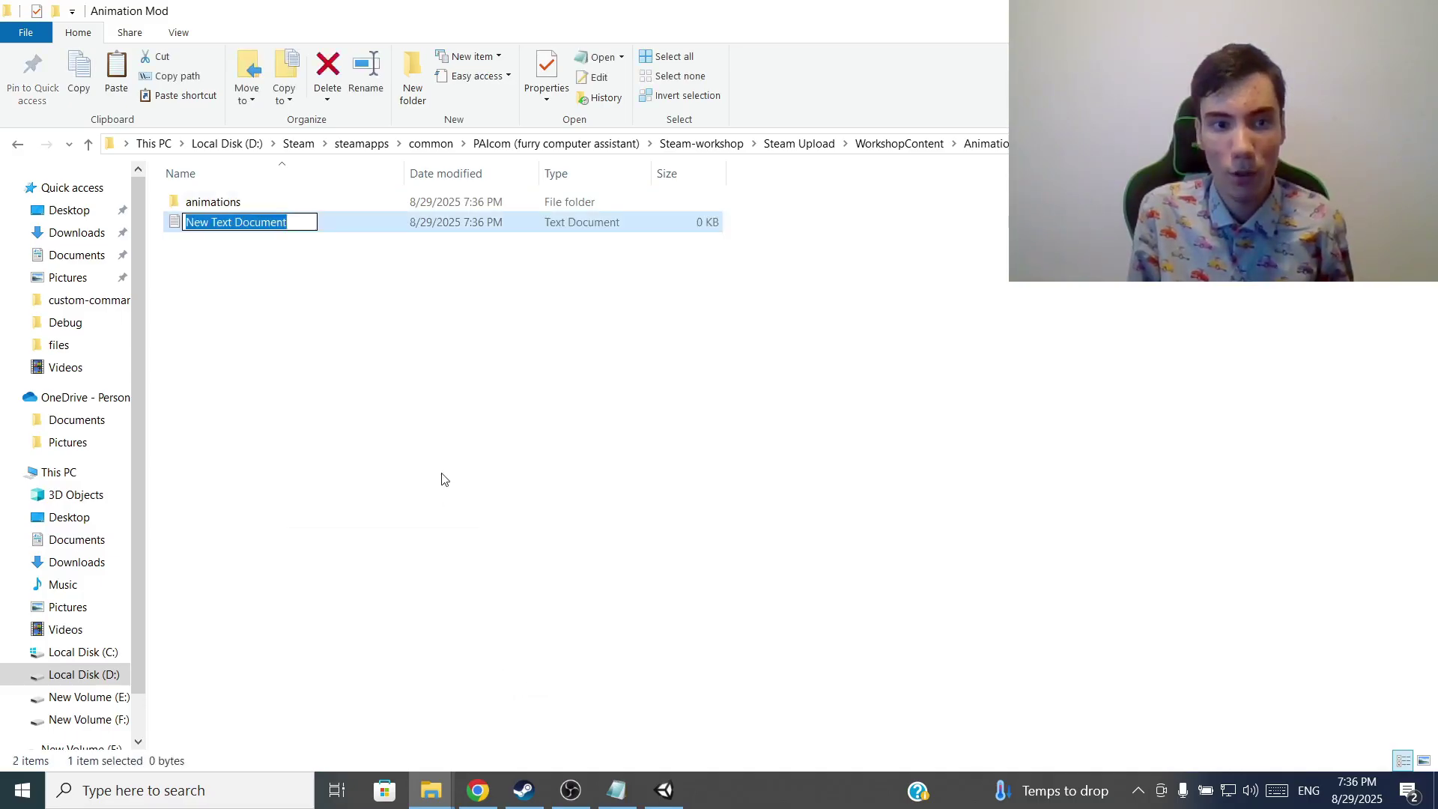
text(mod-name')
key(Return)
right_click(267, 232)
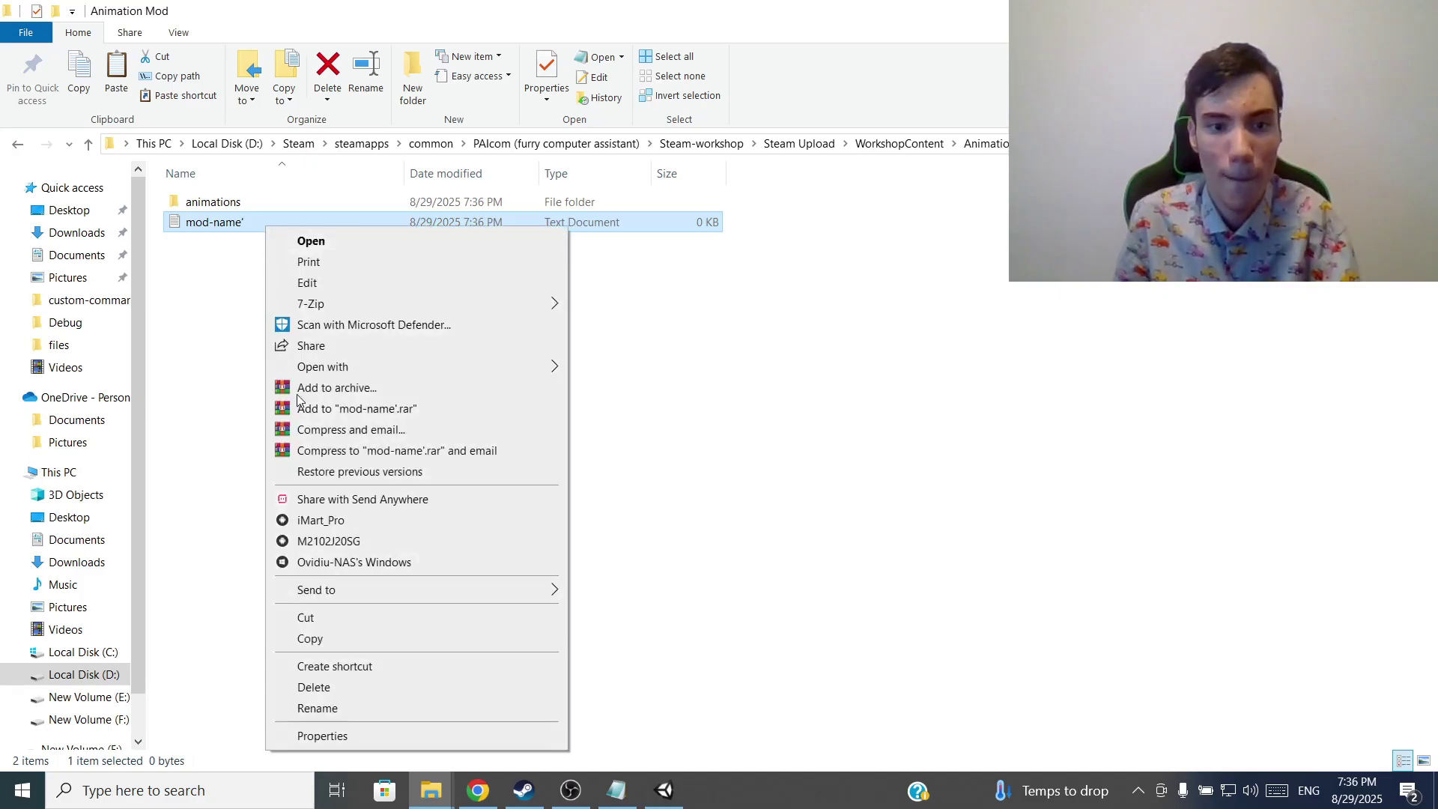
click(340, 708)
key(End)
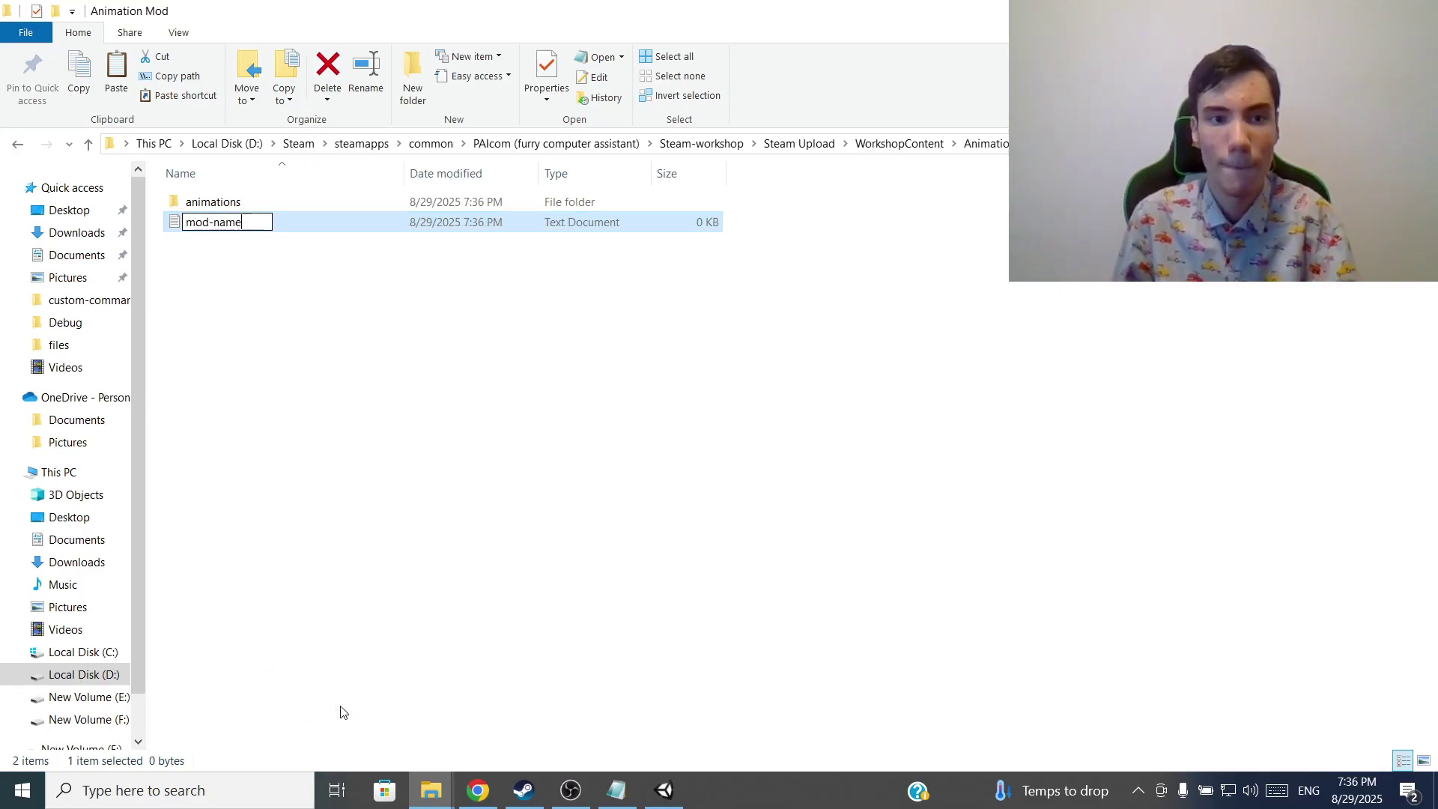
key(Return)
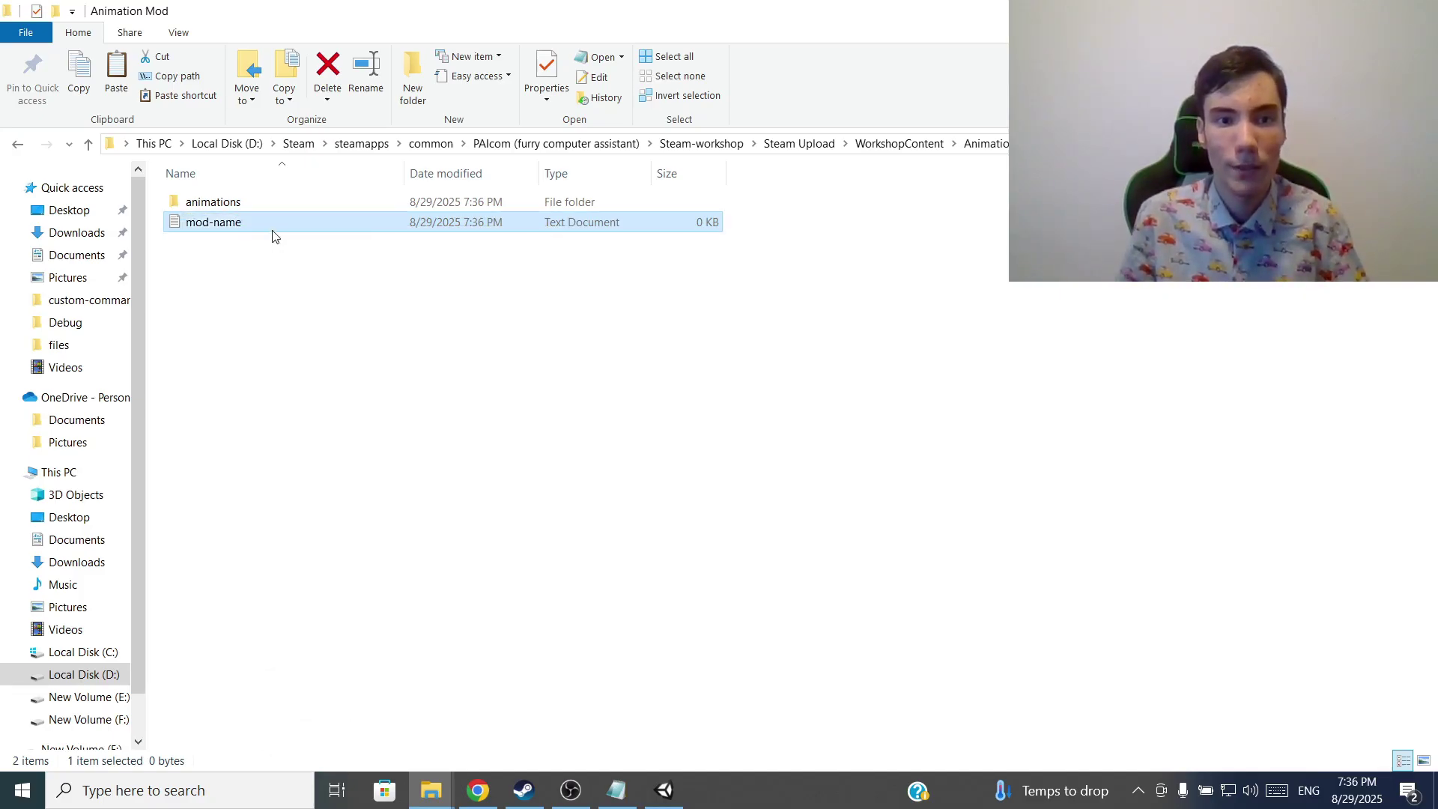
Write 'Cool PAIcom animation mod' into mod-name, save it, and return to WorkshopContent
text(Cool PAicom animation mod)
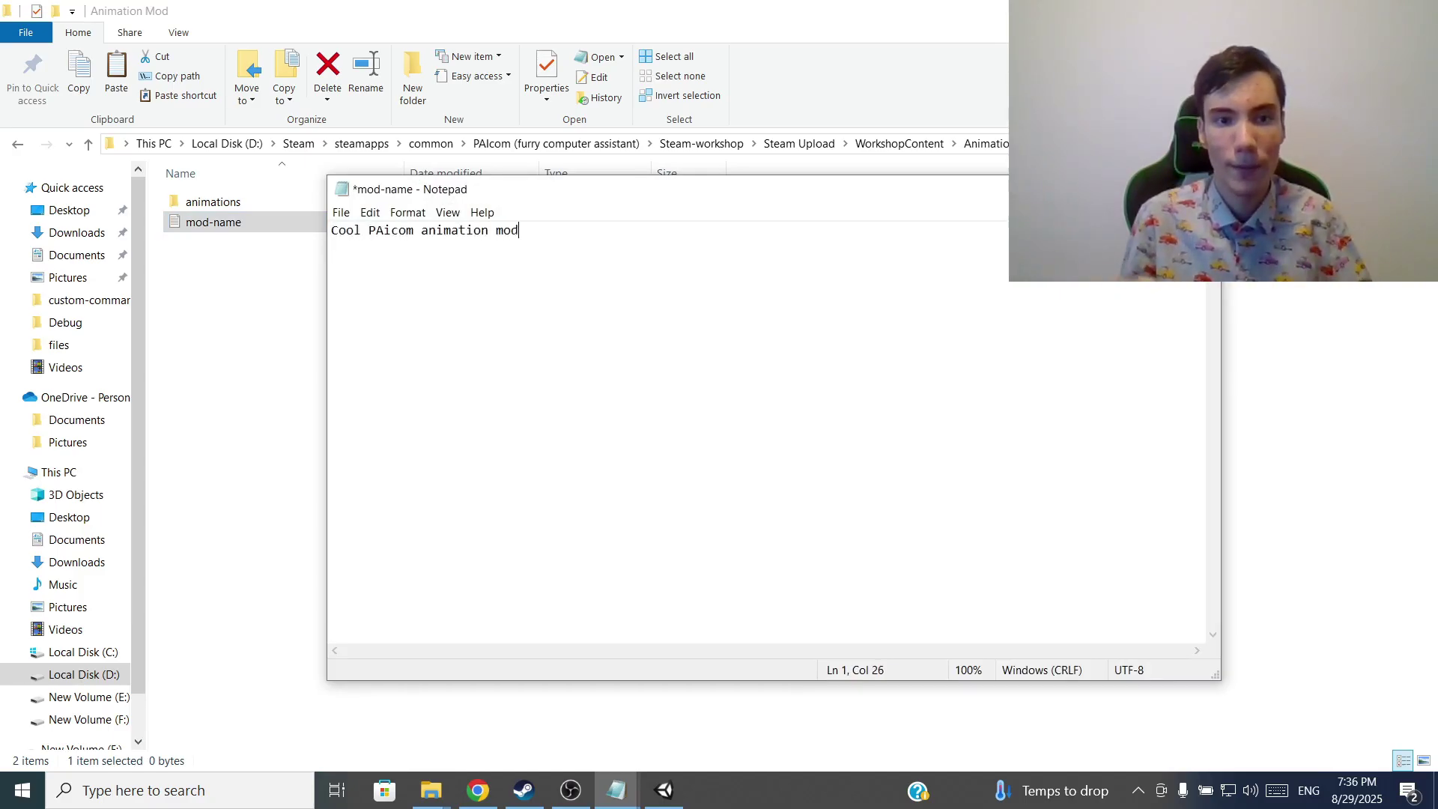
key(ctrl+s)
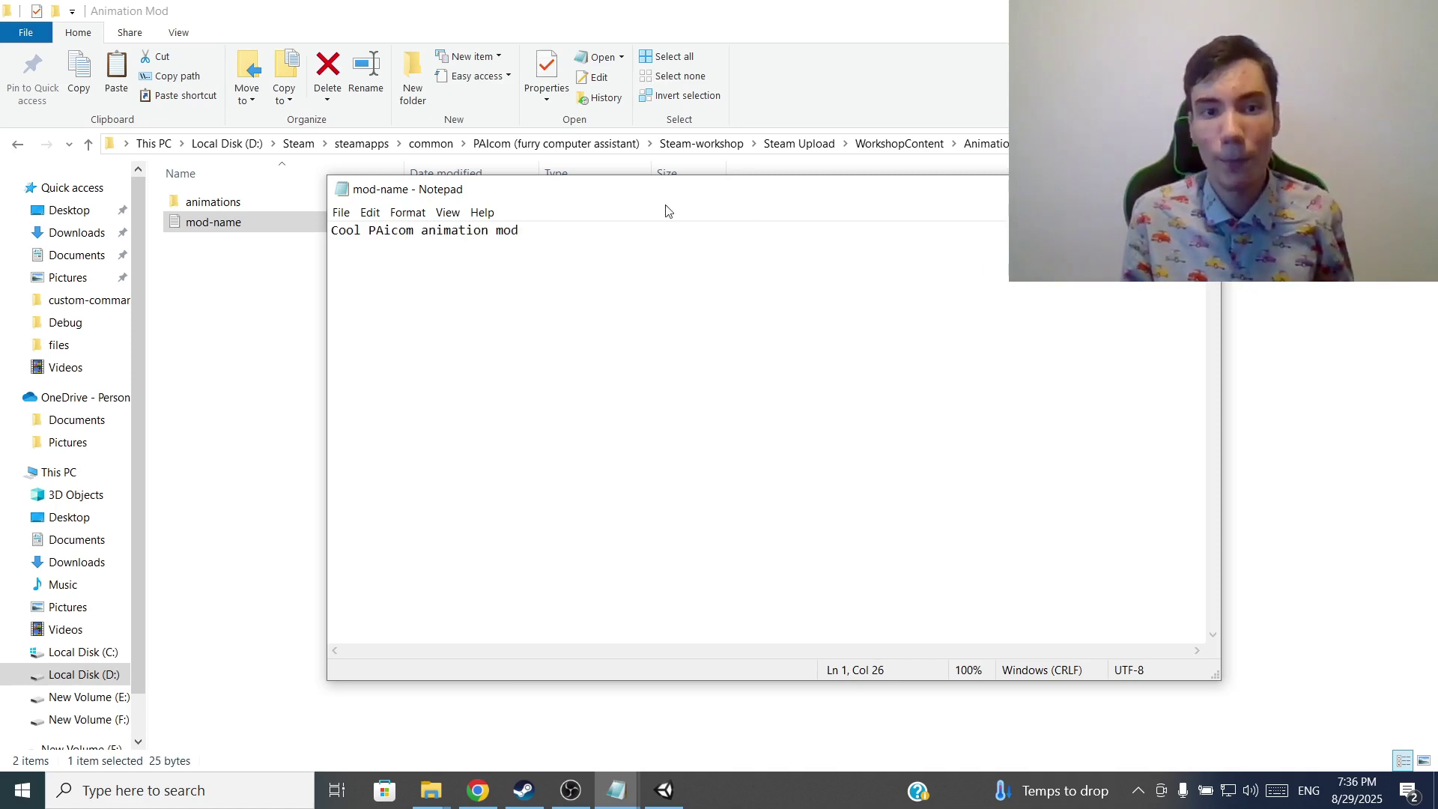
click(1202, 188)
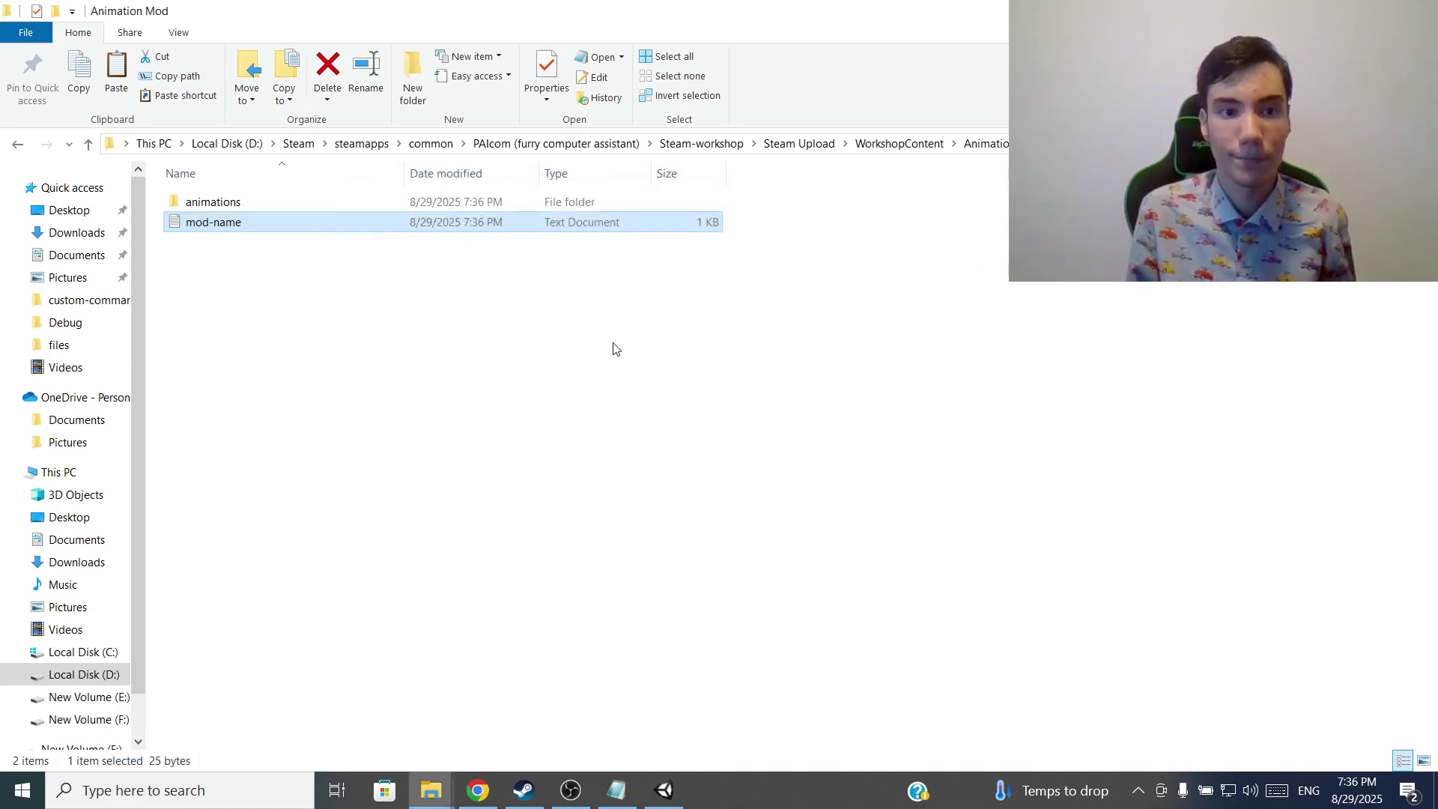
key(alt+Left)
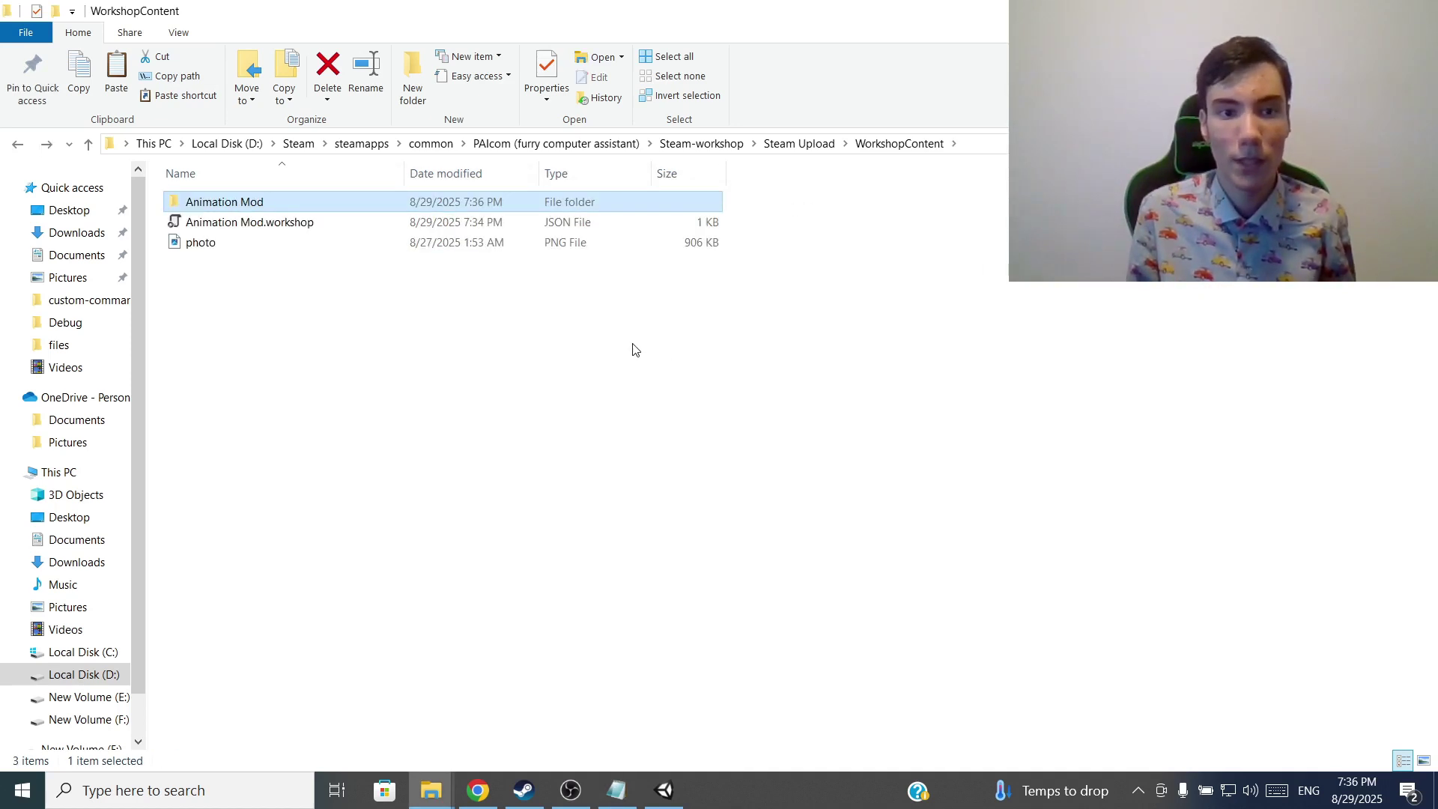
Give the Animation Mod the tag Skin, set its visibility to Public, and submit it
click(663, 790)
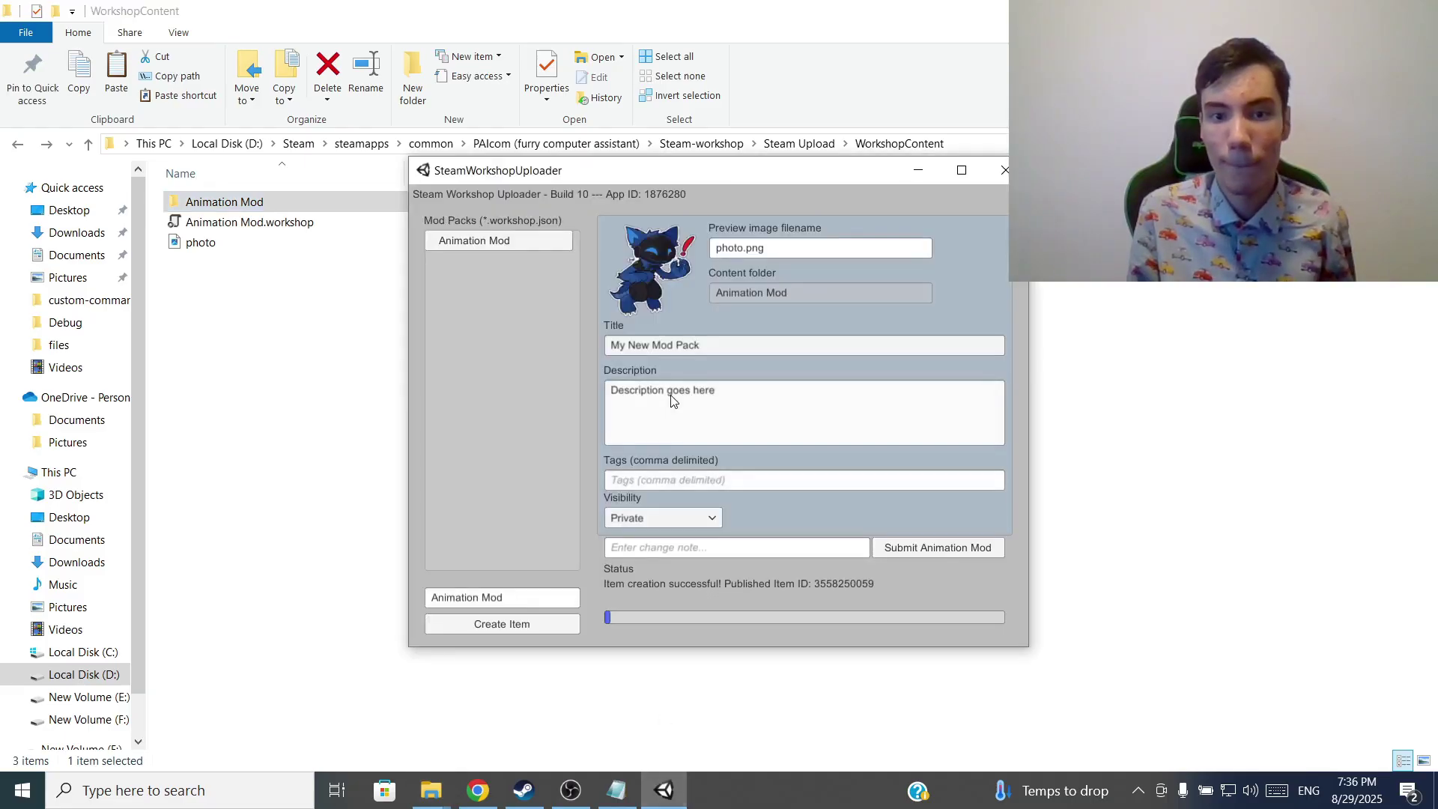
click(653, 480)
text(Skin)
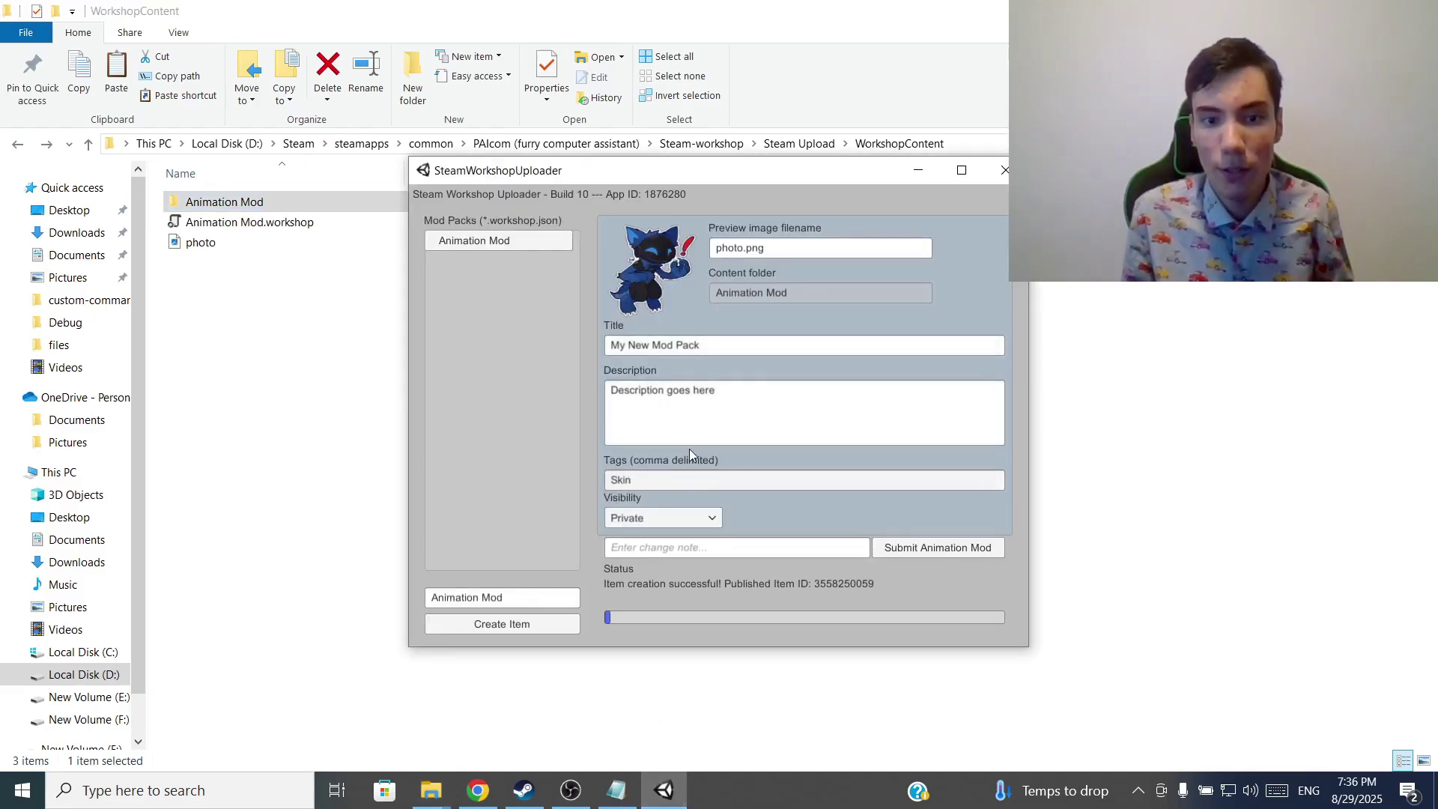
click(685, 520)
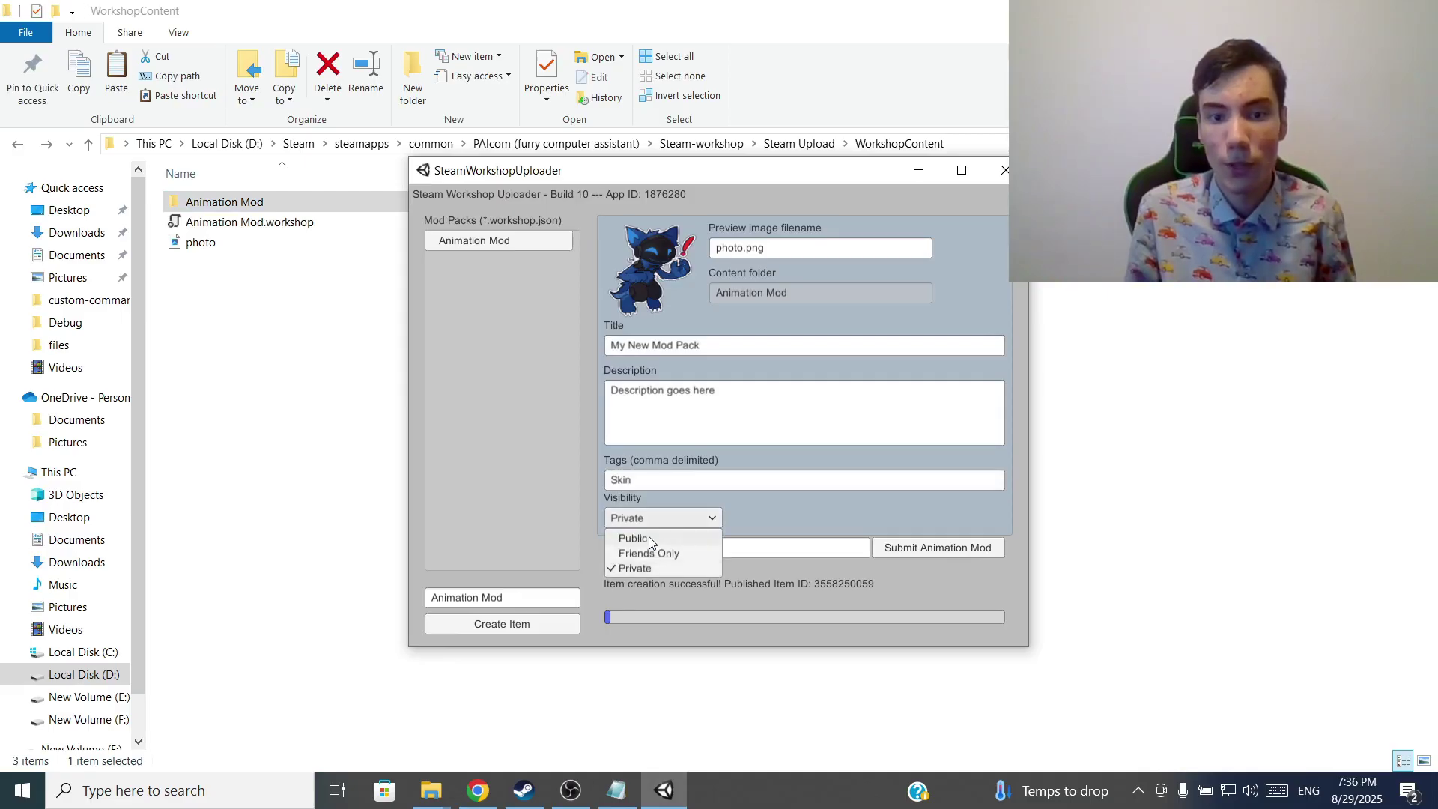
click(650, 539)
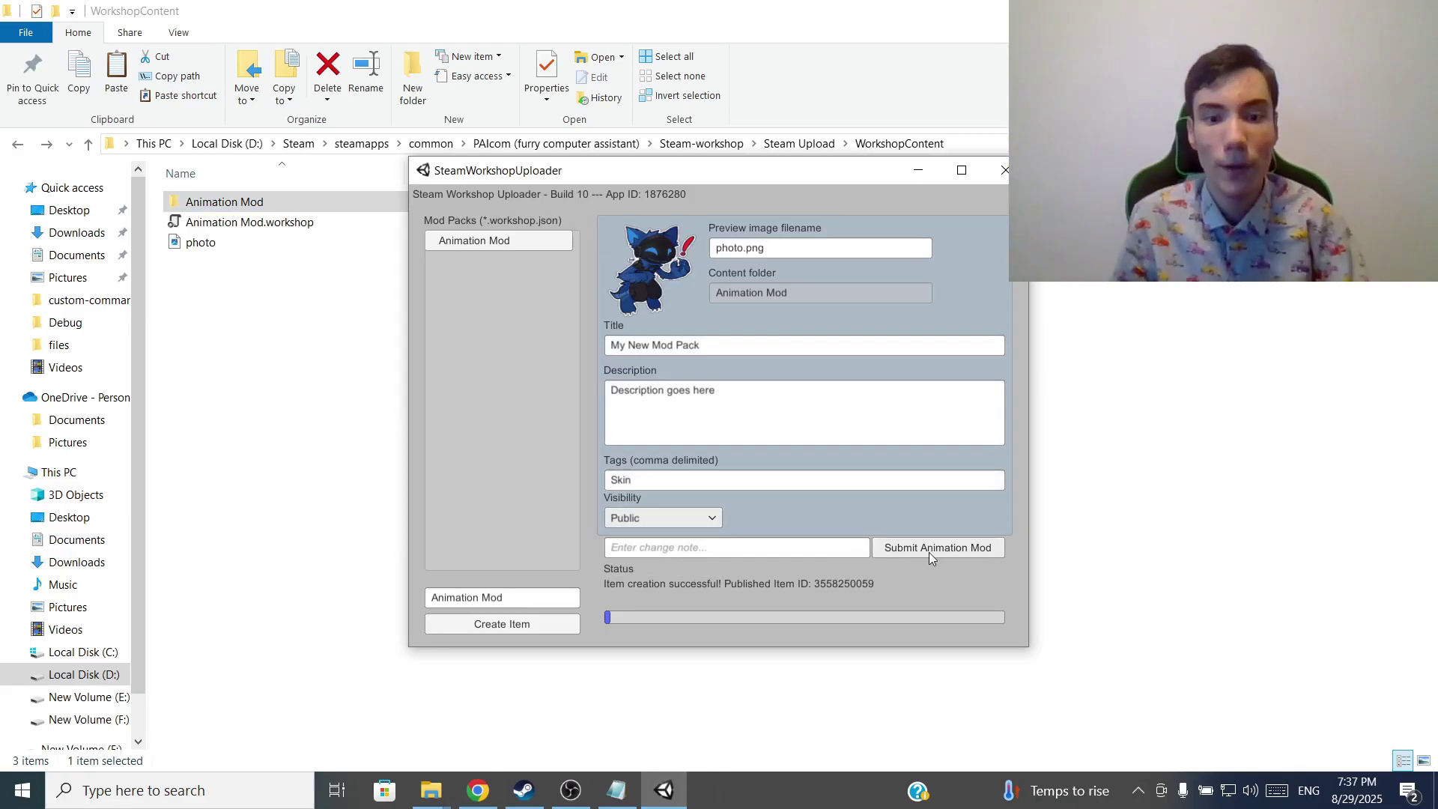
click(478, 790)
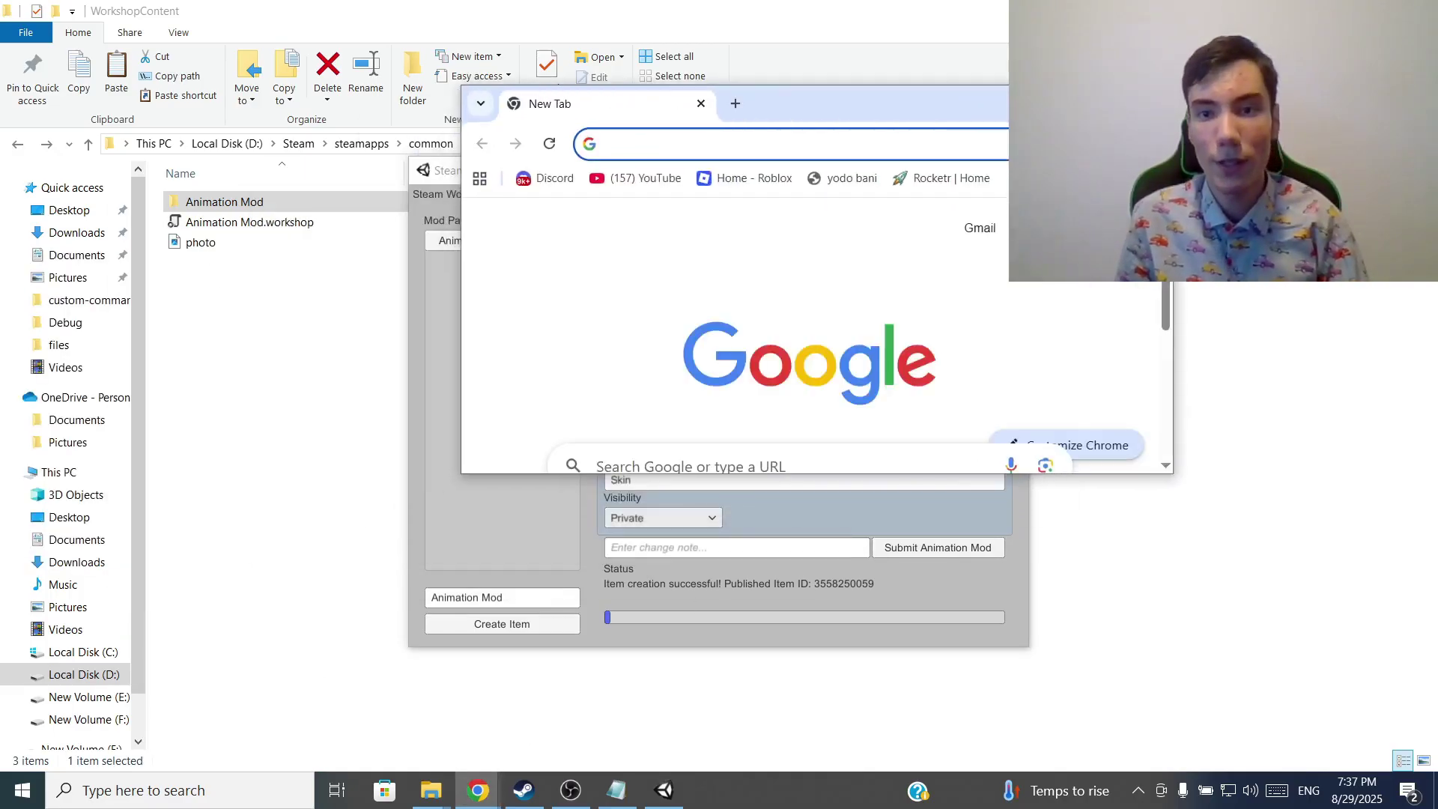
Load the Steam store and open your profile's Workshop Items list
text(steam)
key(Return)
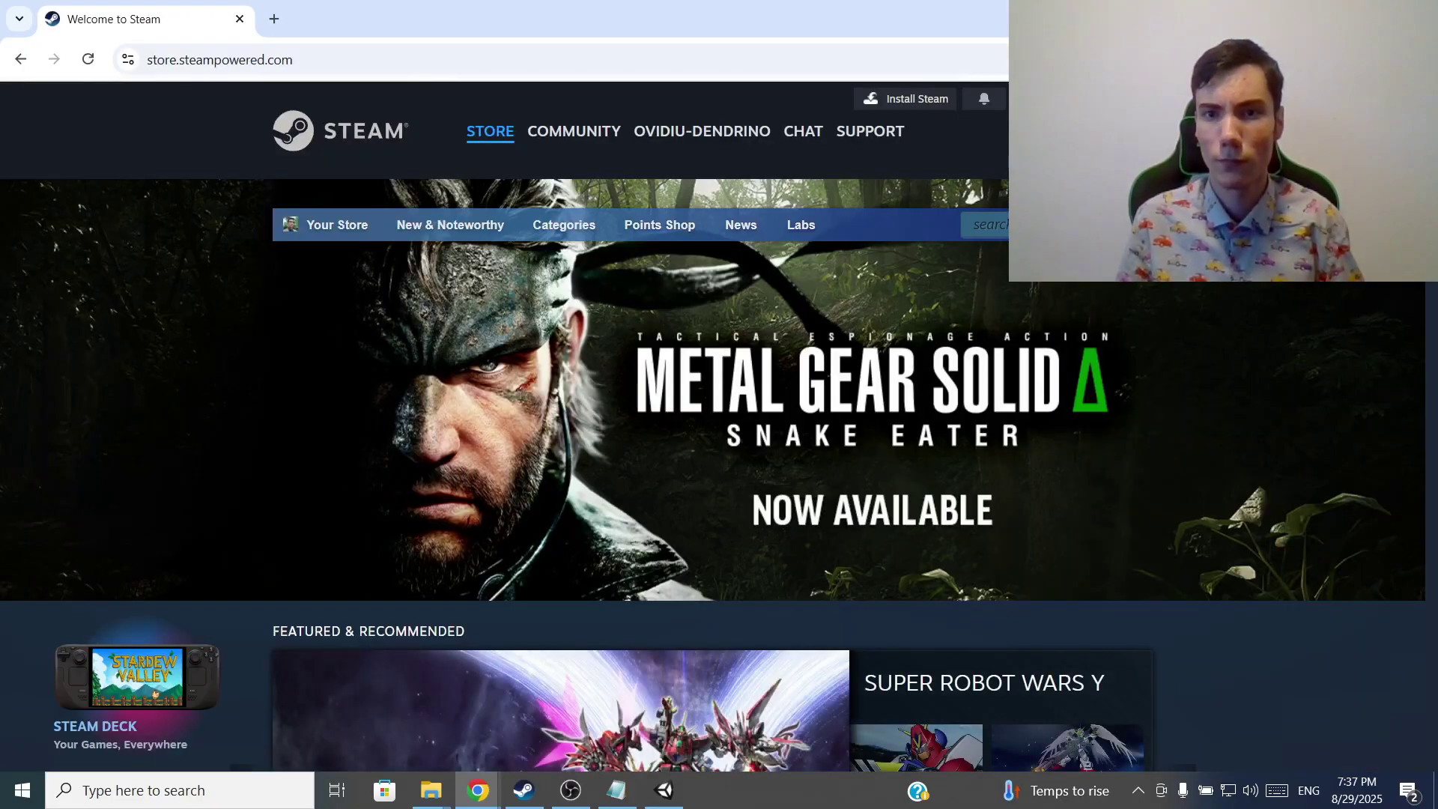
click(1049, 98)
click(966, 128)
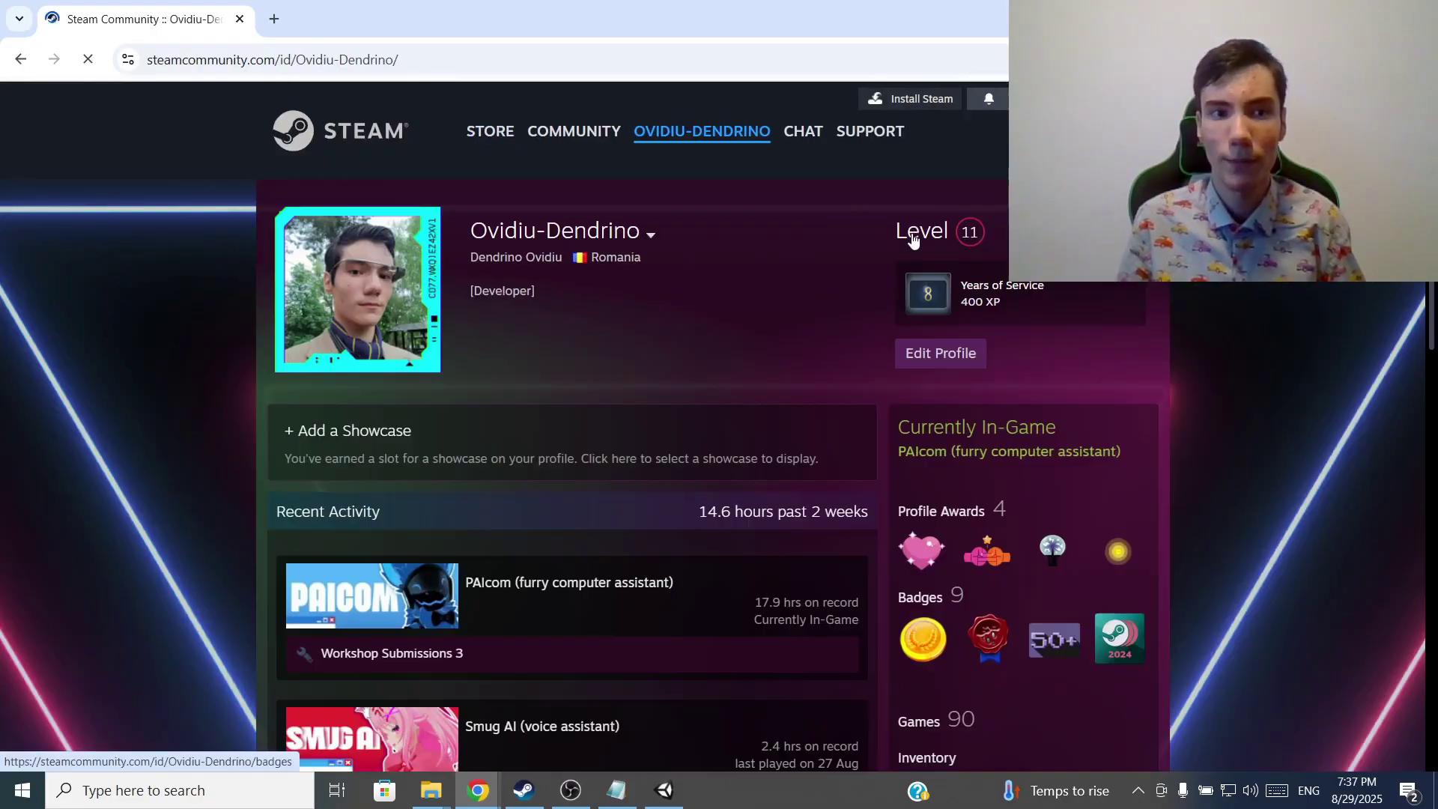
scroll(1073, 328, down, 8)
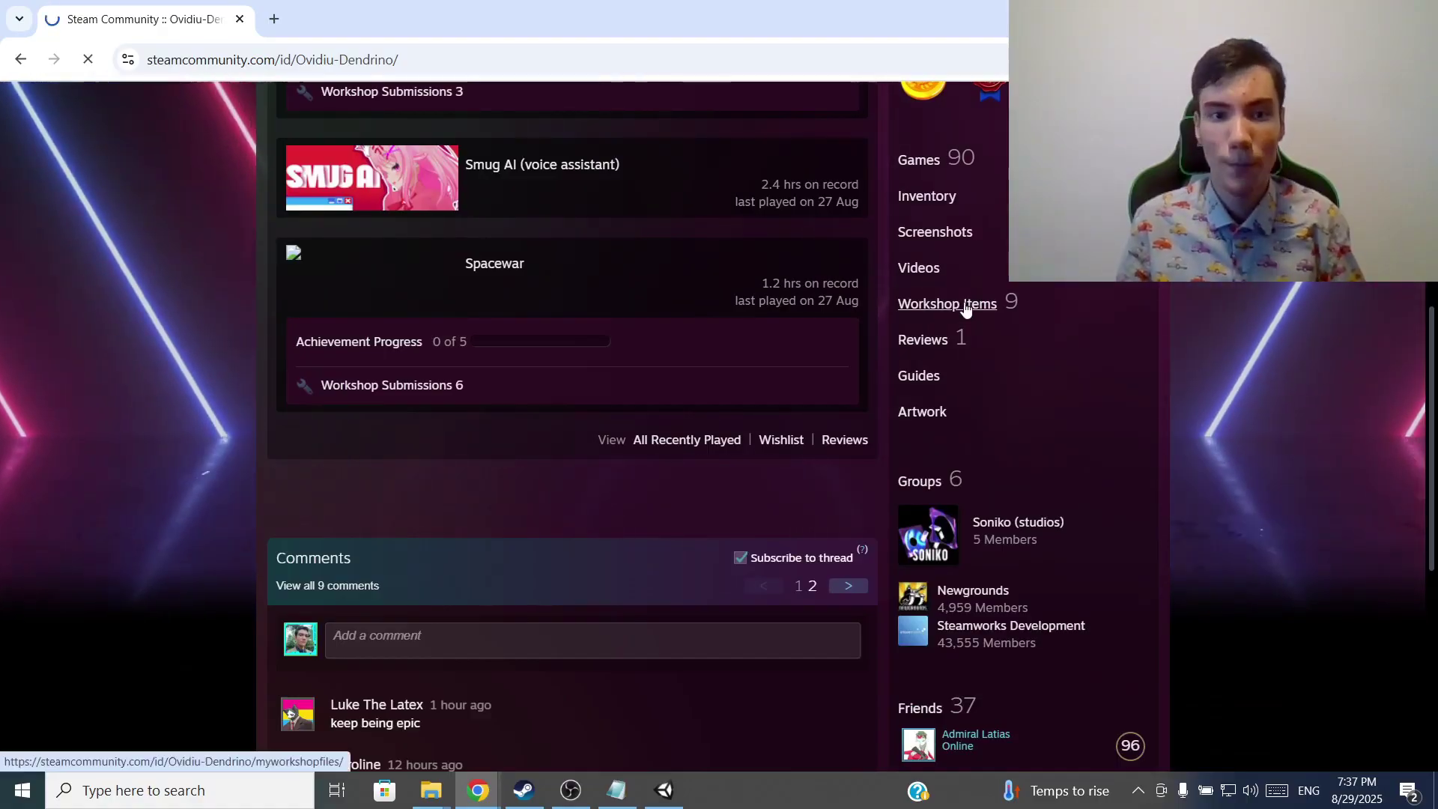
click(966, 303)
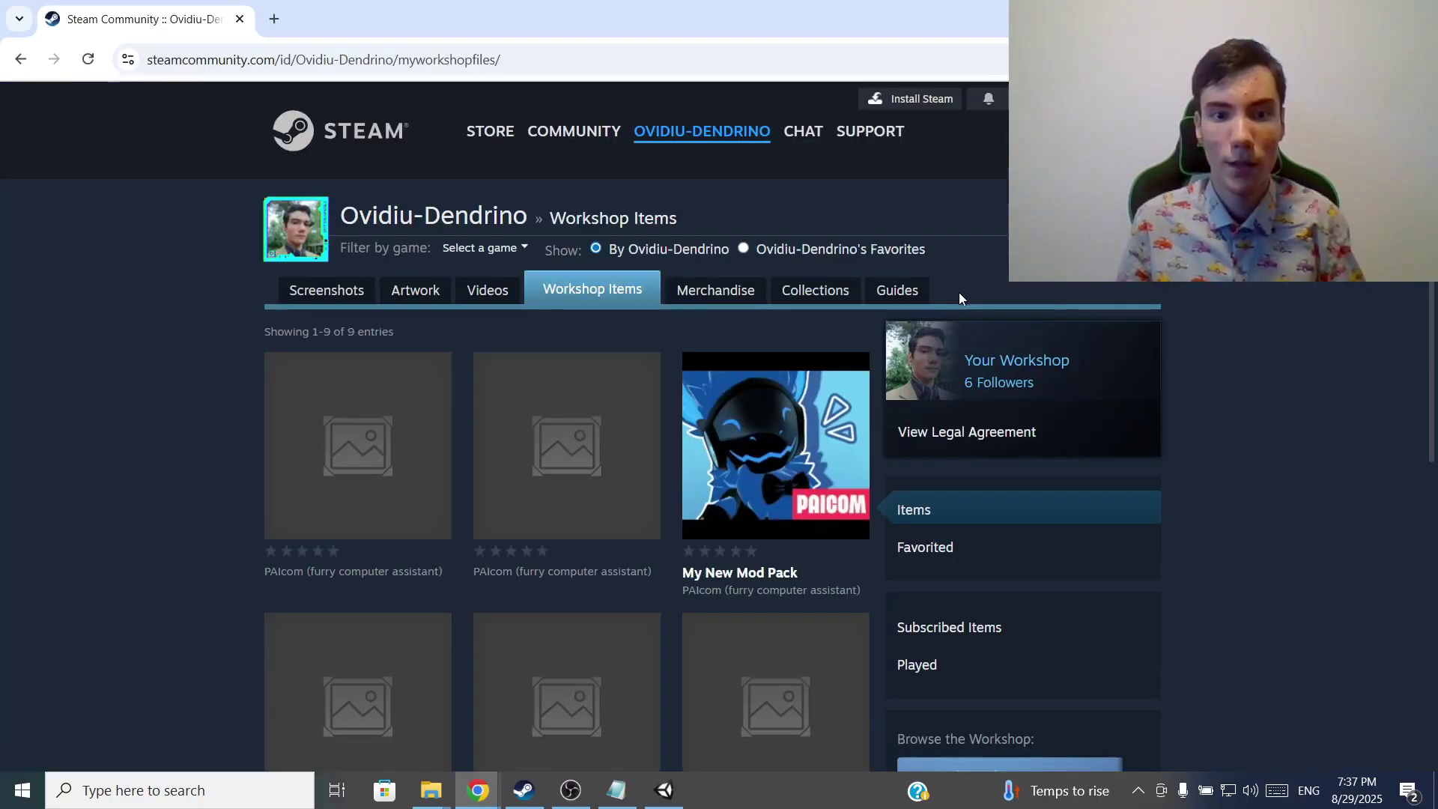
Open the My New Mod Pack item page and scroll through it to check it
click(794, 447)
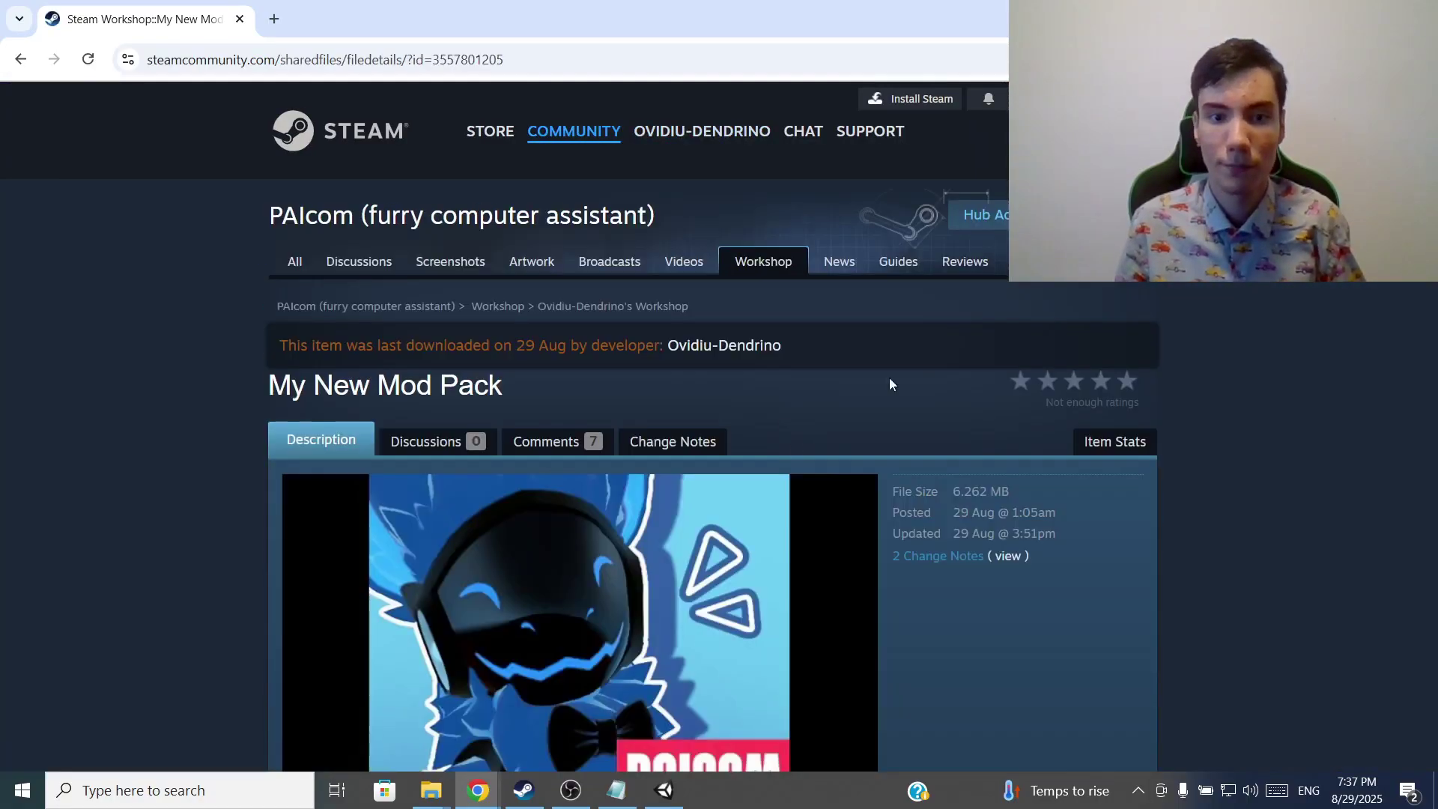
scroll(938, 369, down, 4)
scroll(1000, 235, down, 8)
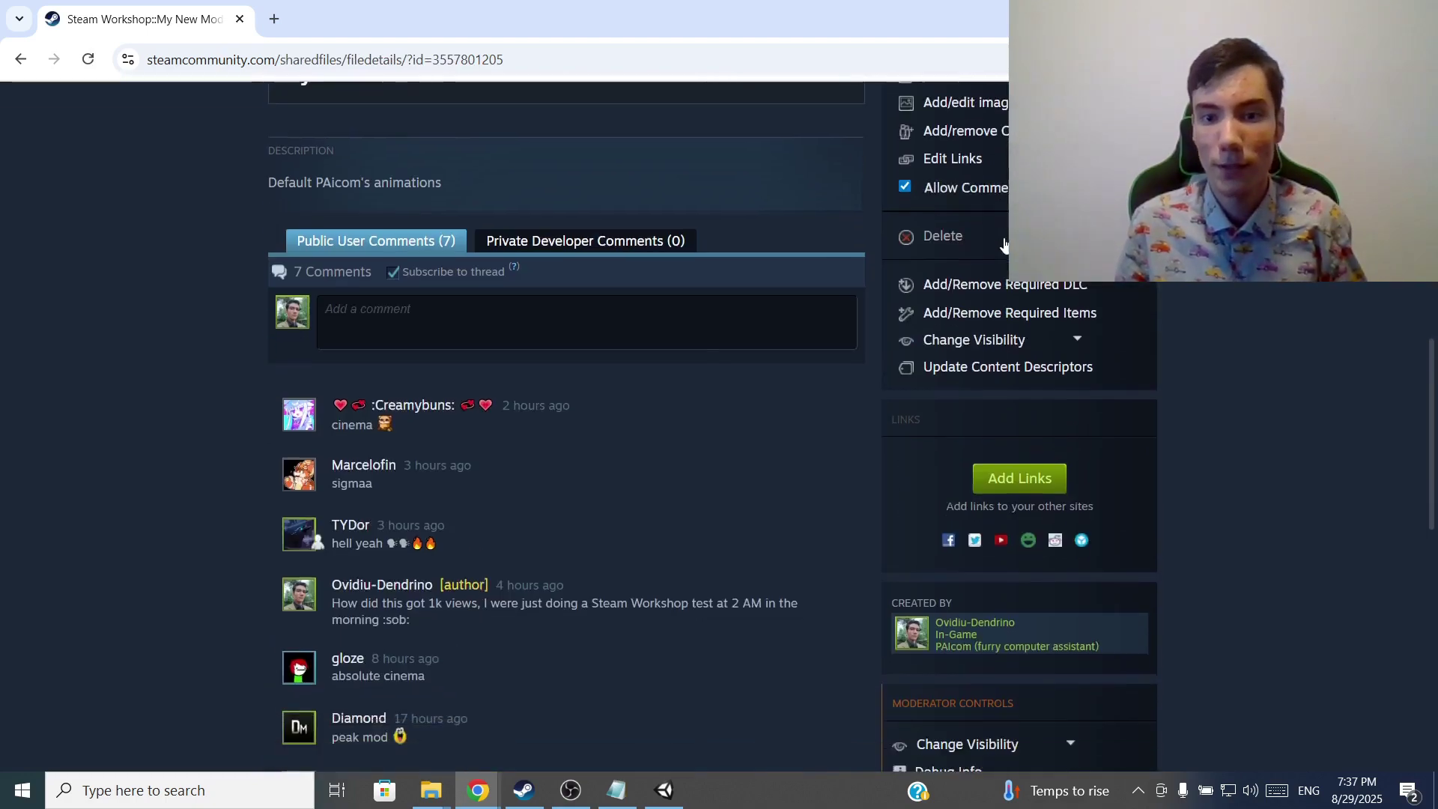
scroll(630, 254, down, 10)
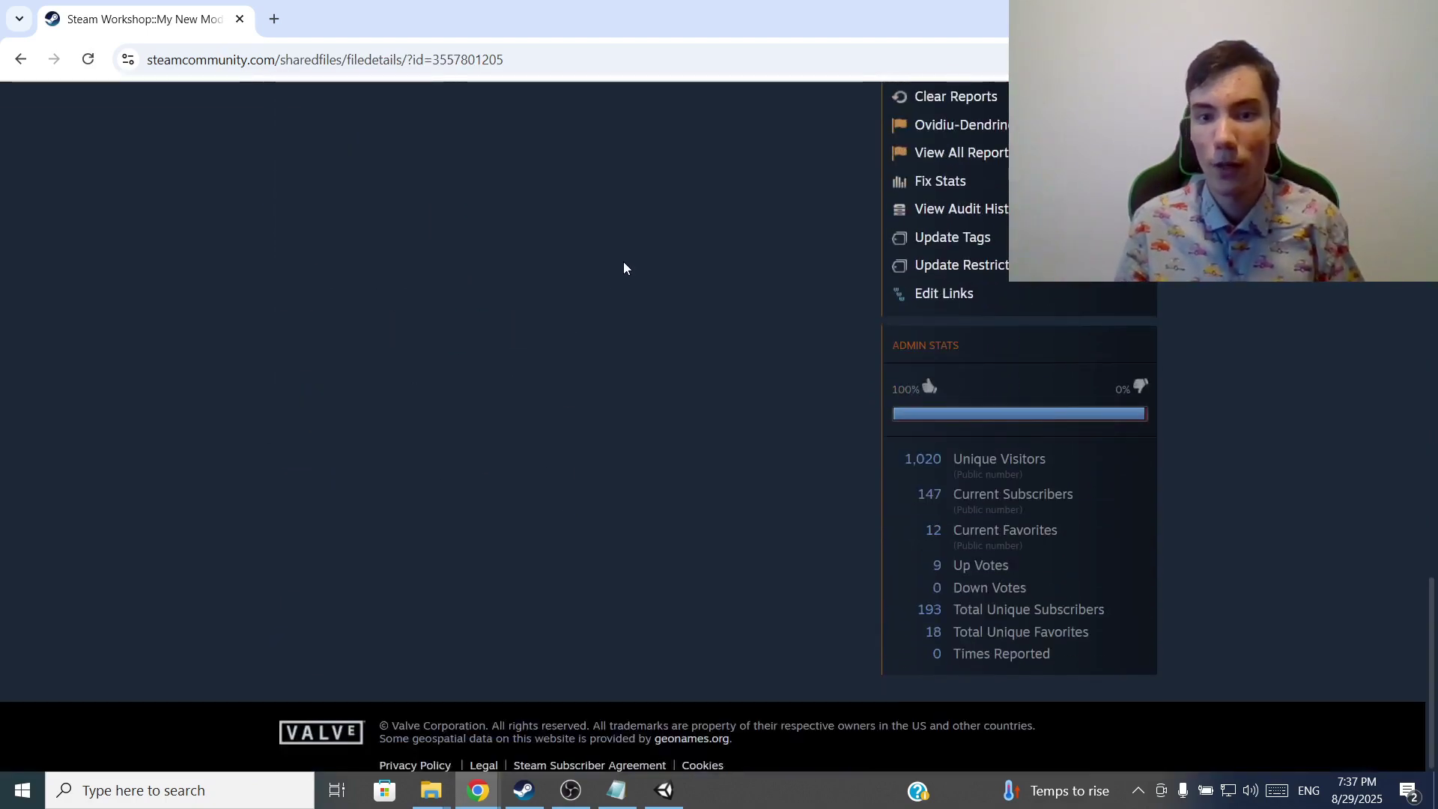
scroll(1045, 590, up, 15)
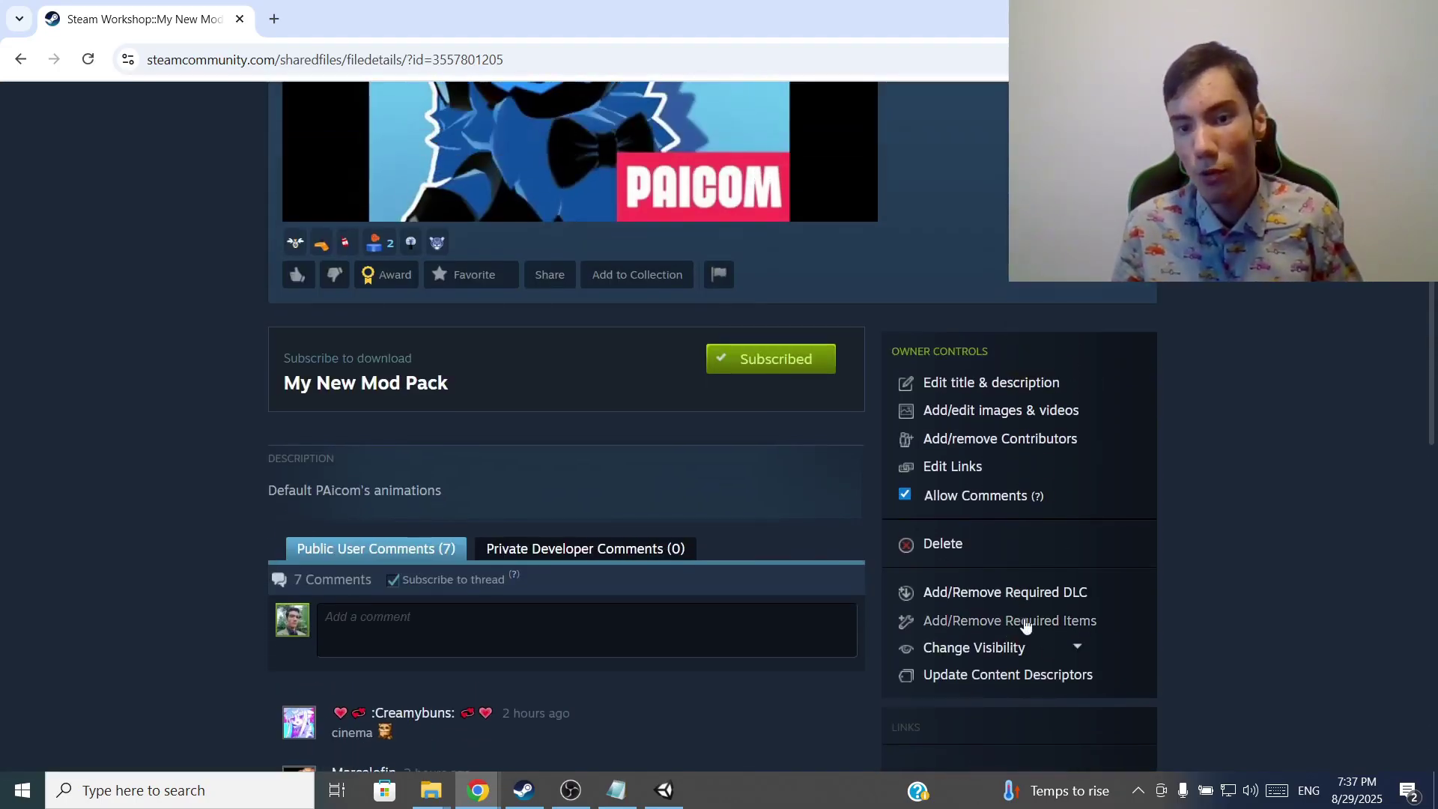
scroll(696, 518, up, 6)
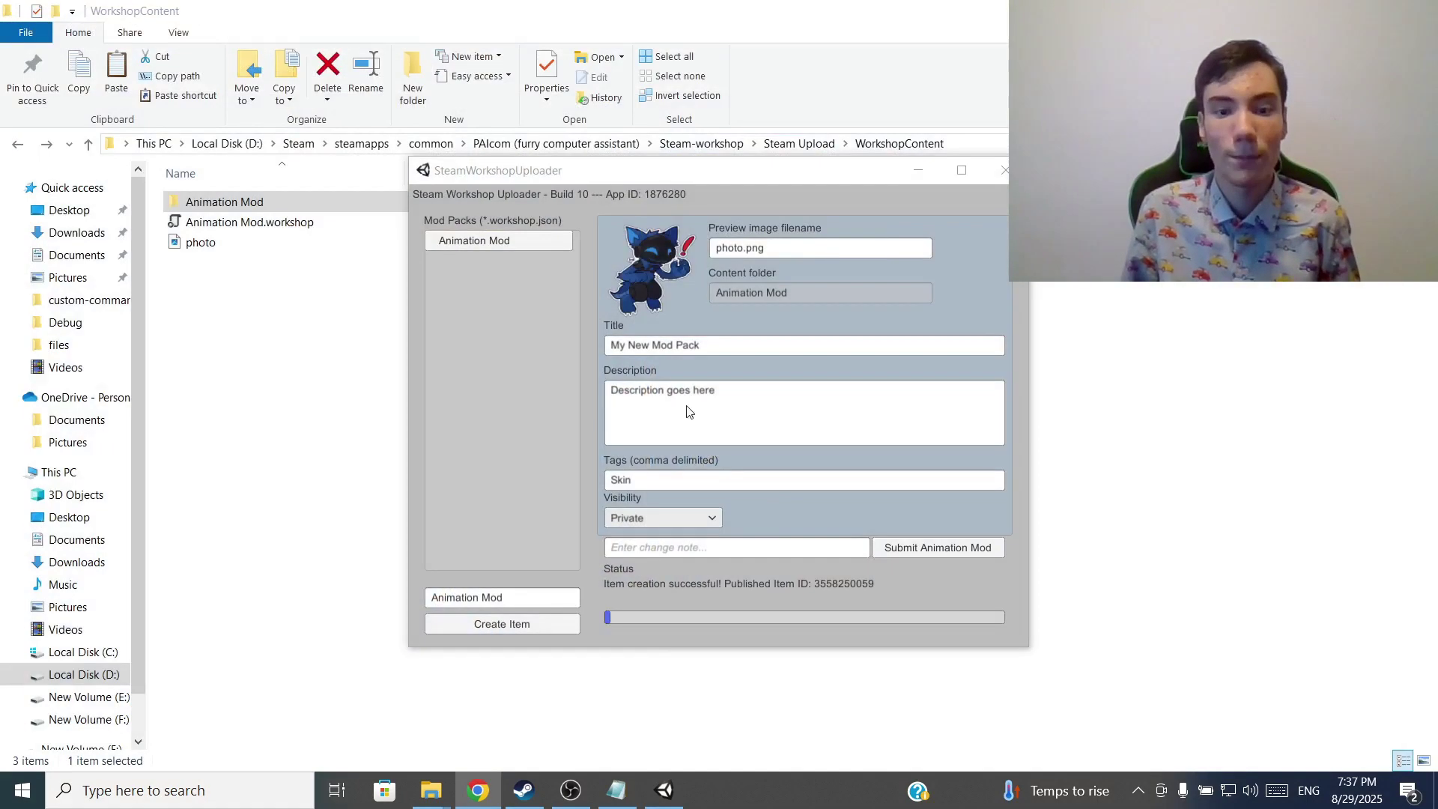
click(570, 791)
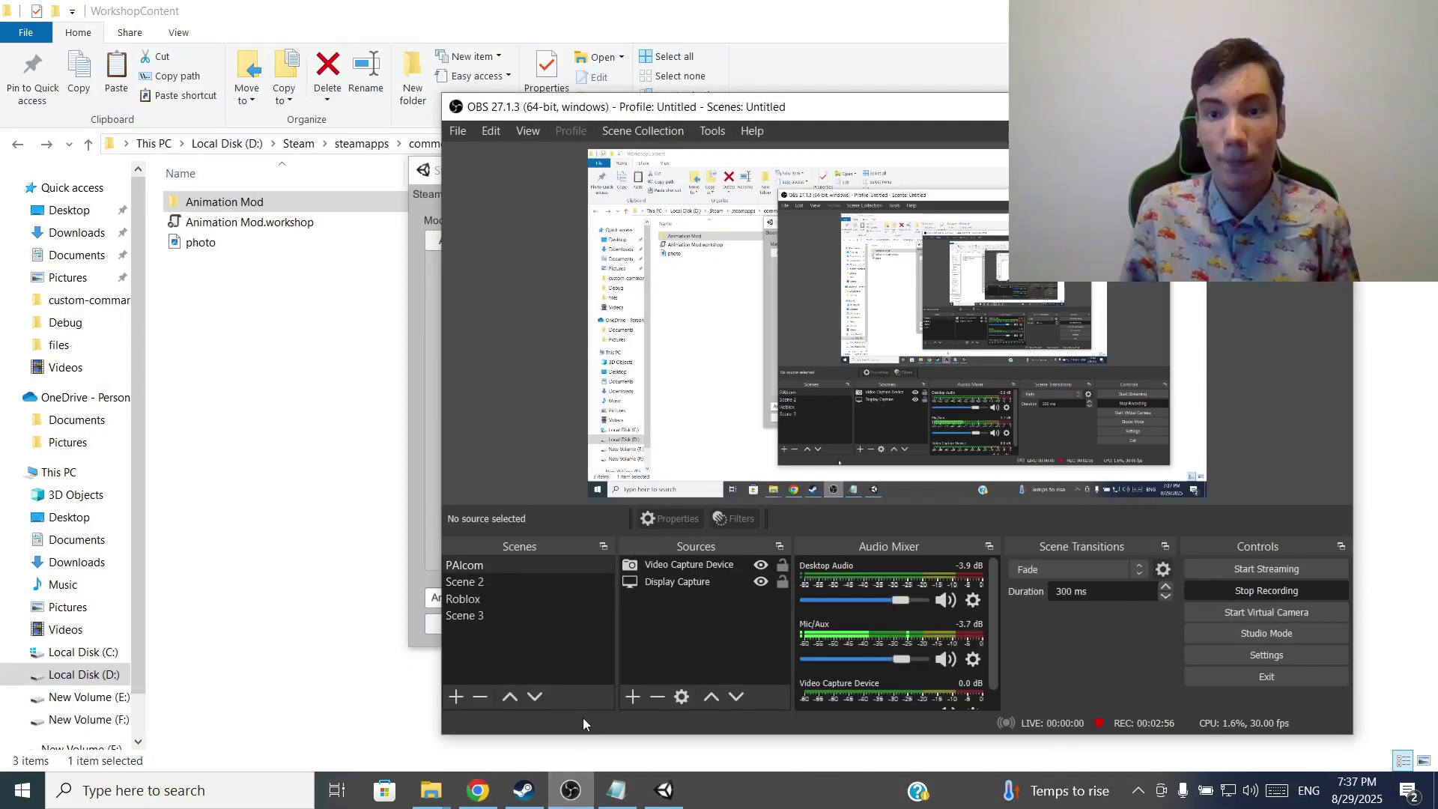